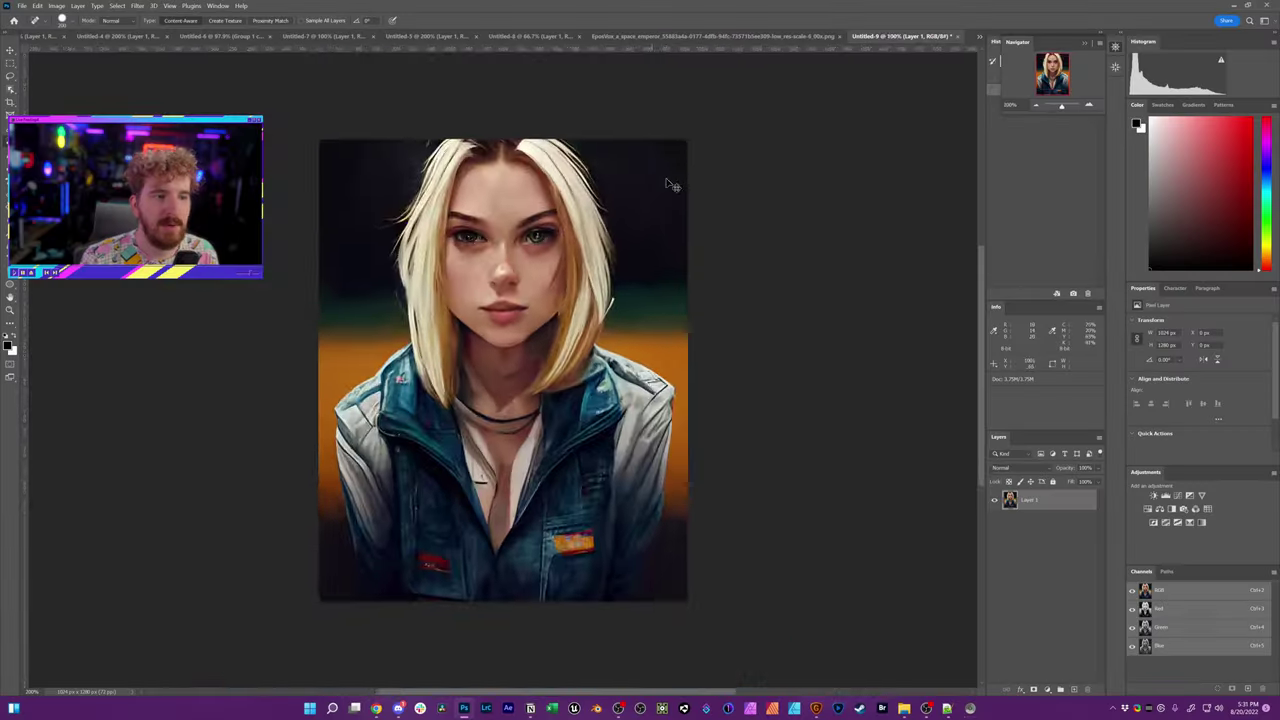
Lasso a loose area around the portrait's green eye on the viewer's right and copy it to a new layer.
key("ctrl+plus")
scroll(680, 178, "up", 3)
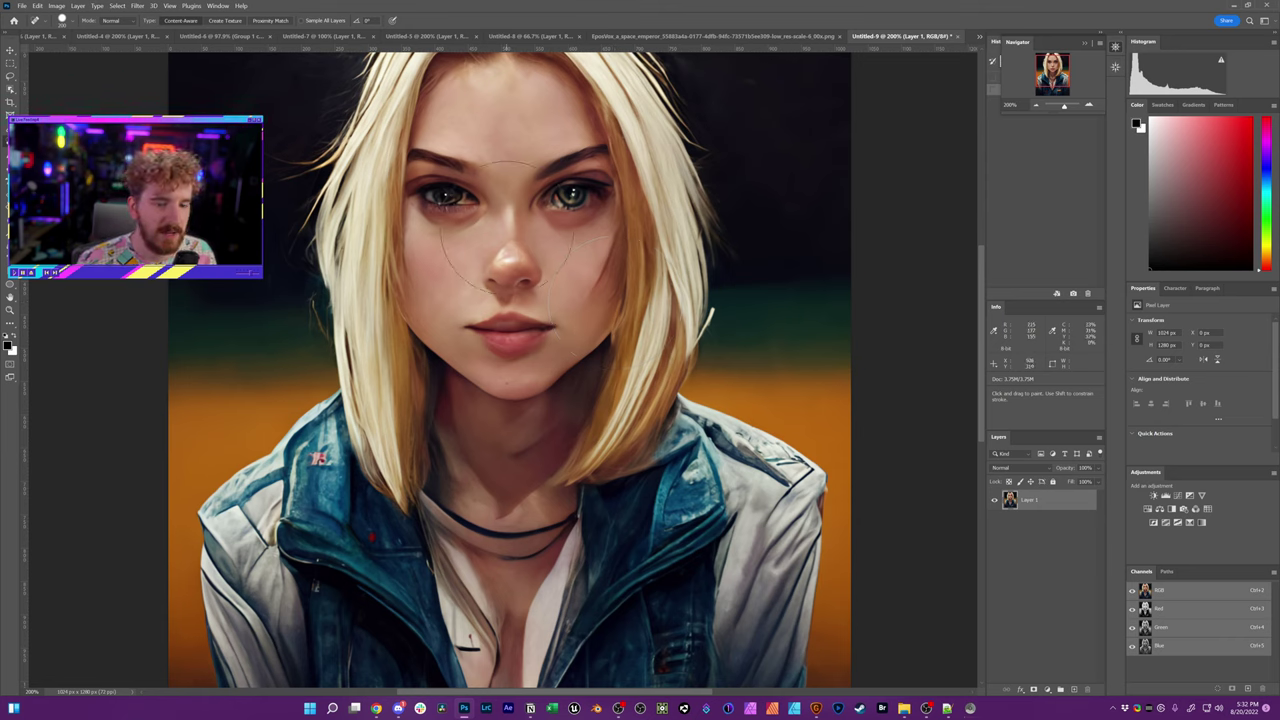
key("ctrl+plus")
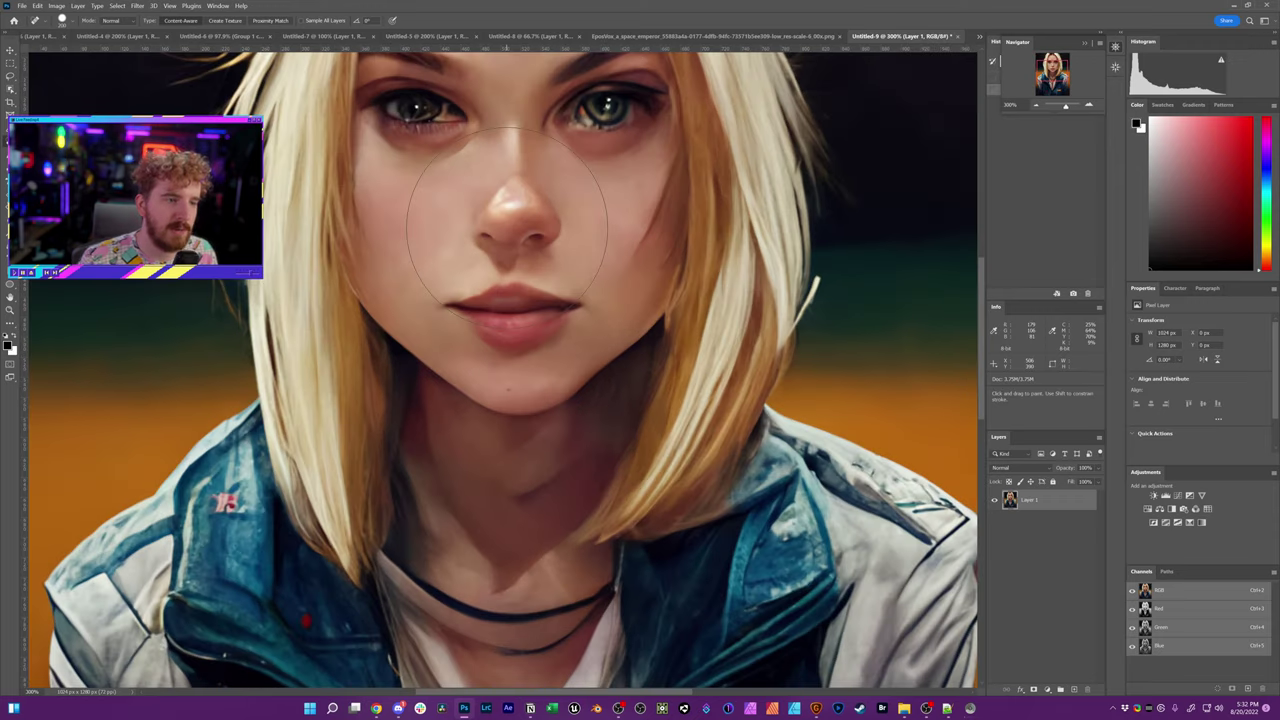
left_click_drag(508, 216, 522, 350)
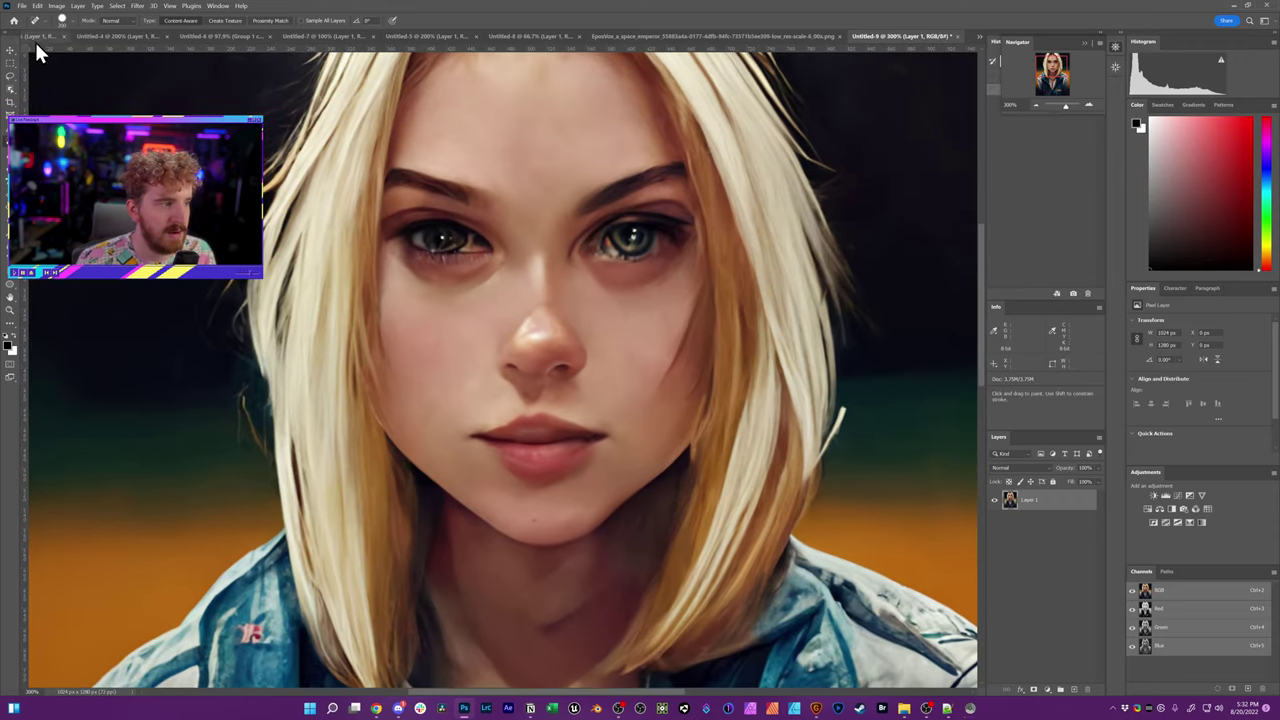
left_click(11, 50)
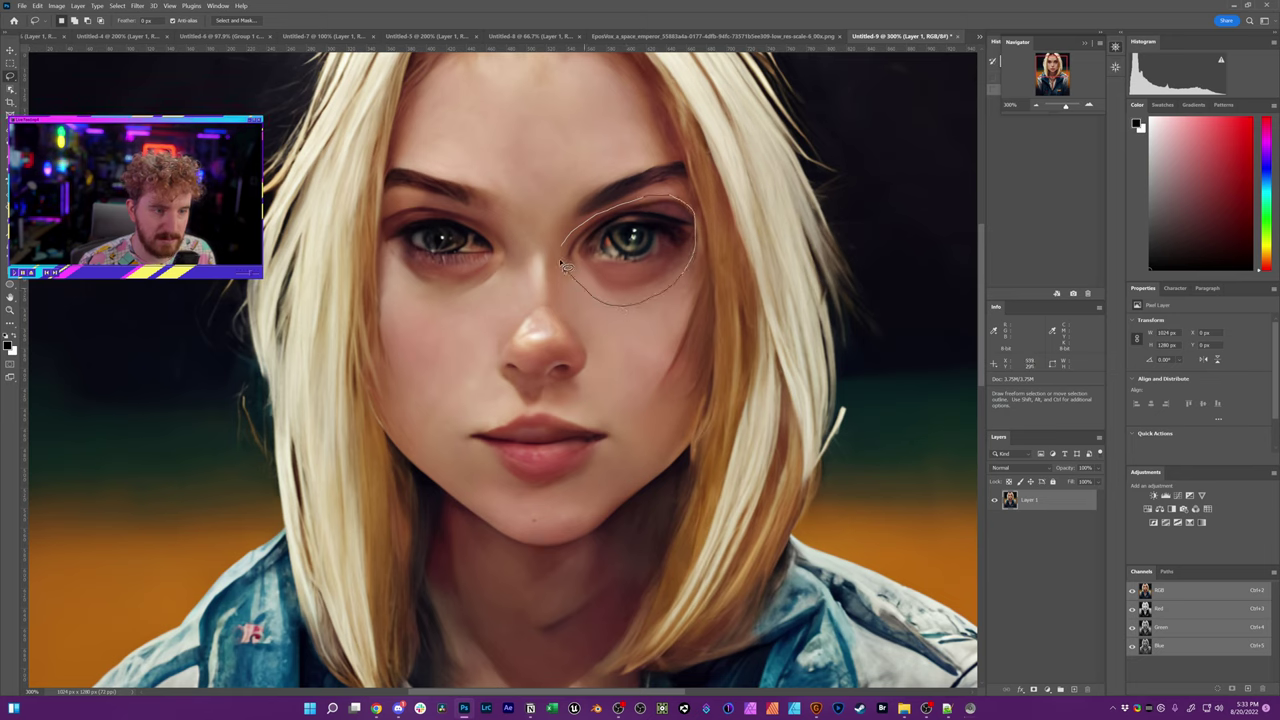
key("ctrl+j")
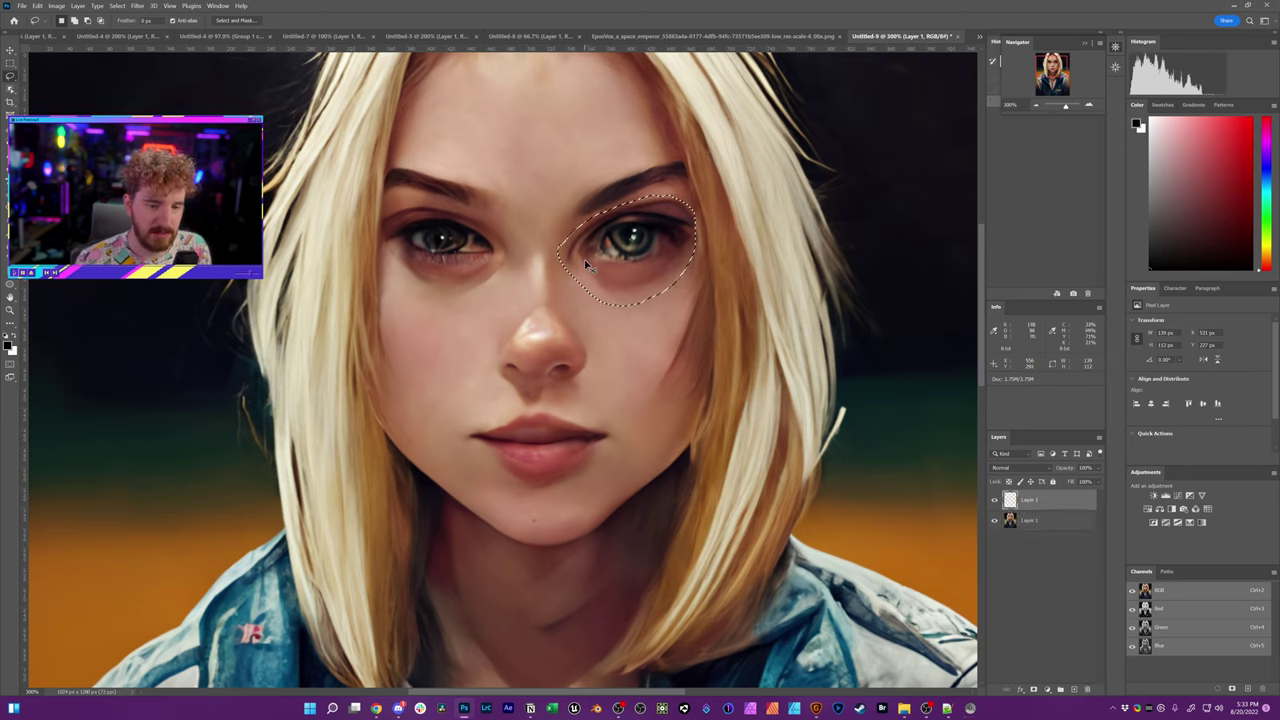
Flip the copied eye horizontally and place it over the portrait's other eye.
key("ctrl+t")
right_click(566, 283)
left_click(636, 486)
left_click_drag(616, 250, 440, 262)
key("Return")
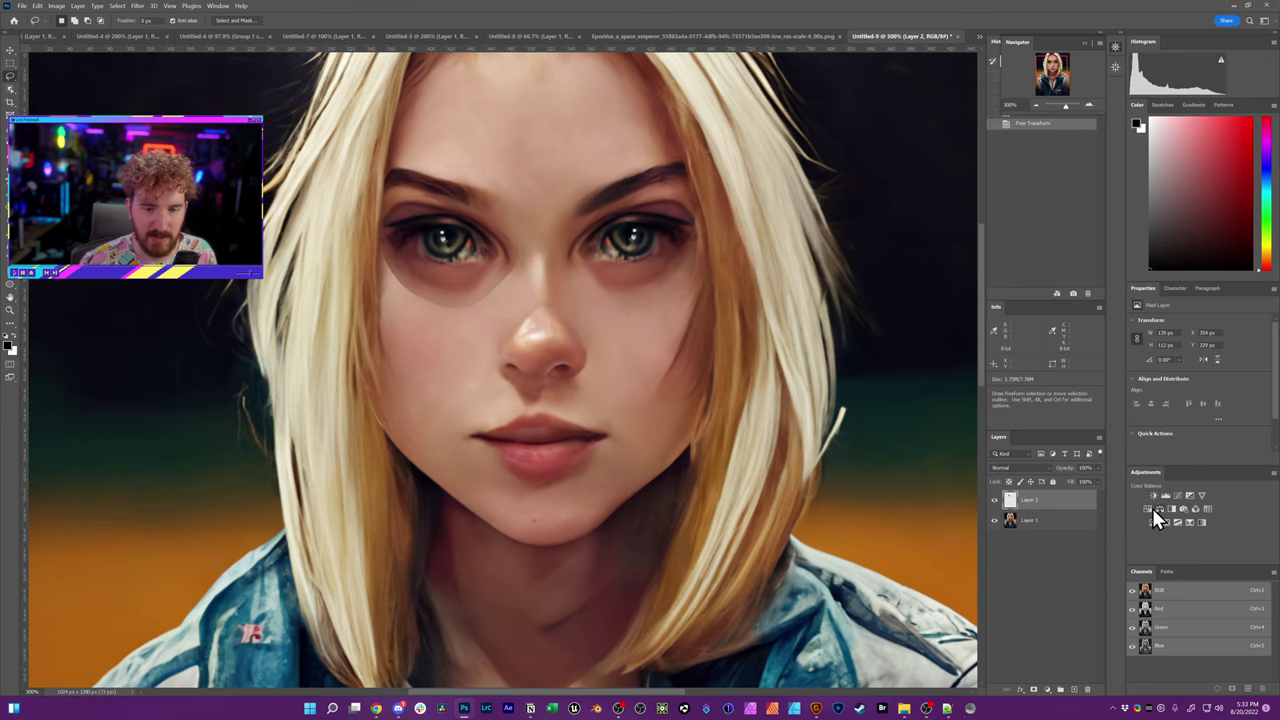
Add a Levels adjustment clipped to the copied eye layer and brighten its midtones to 1.27.
left_click(1163, 494)
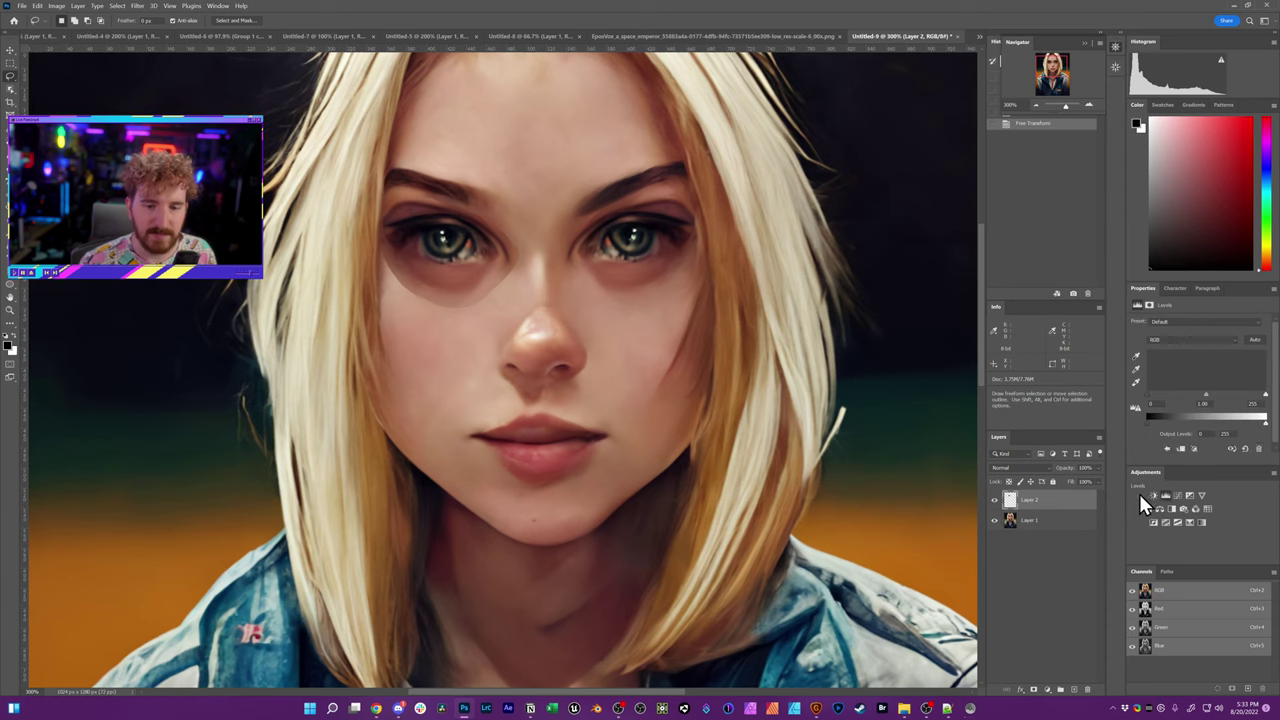
right_click(1079, 509)
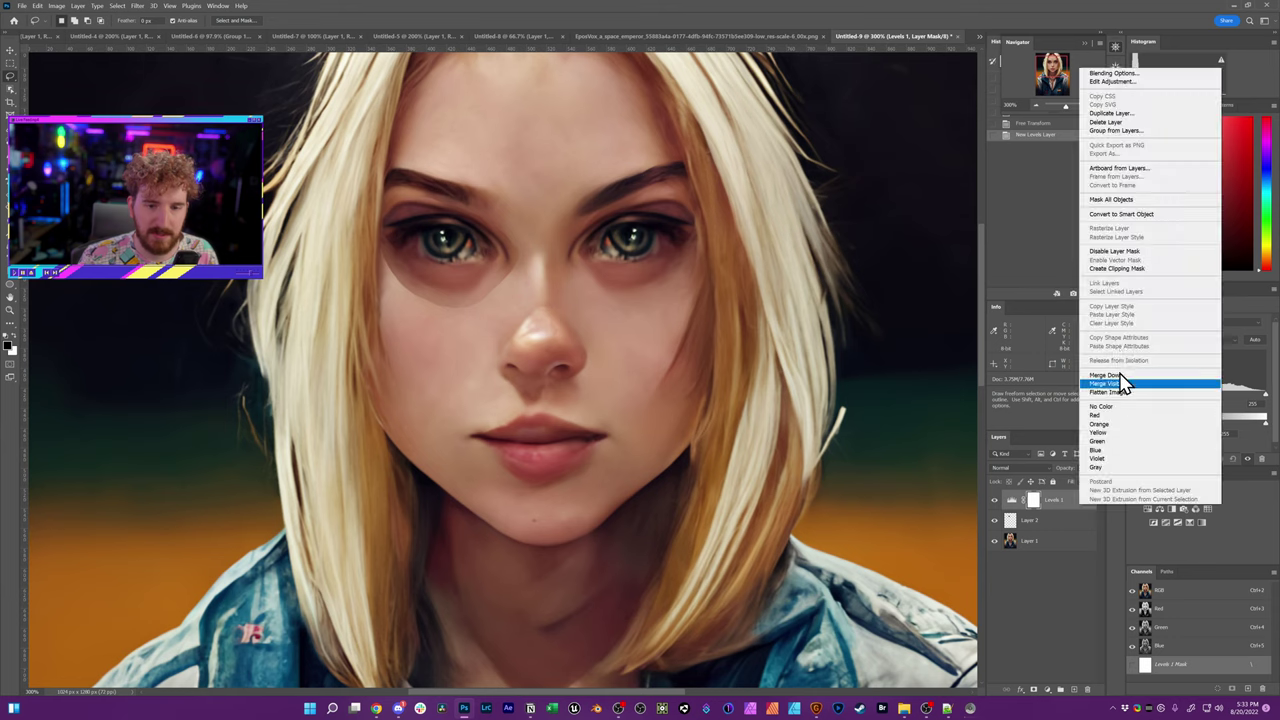
left_click(1134, 270)
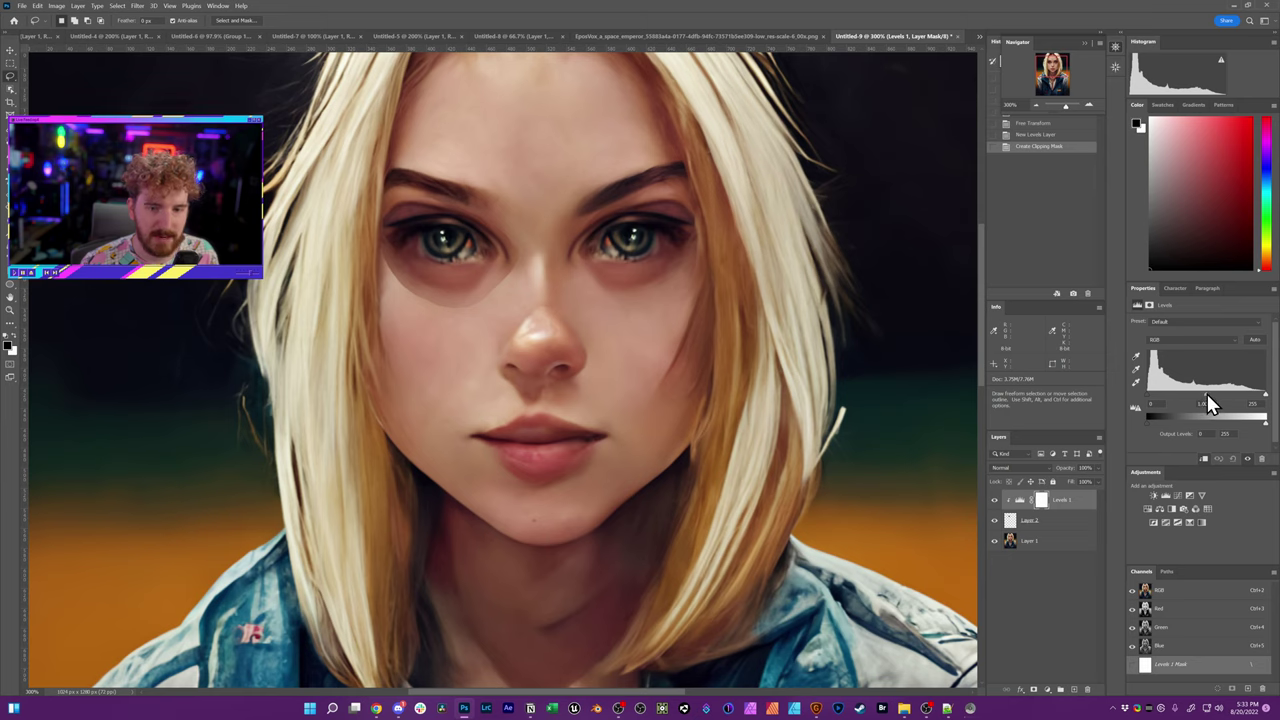
left_click_drag(1205, 395, 1197, 396)
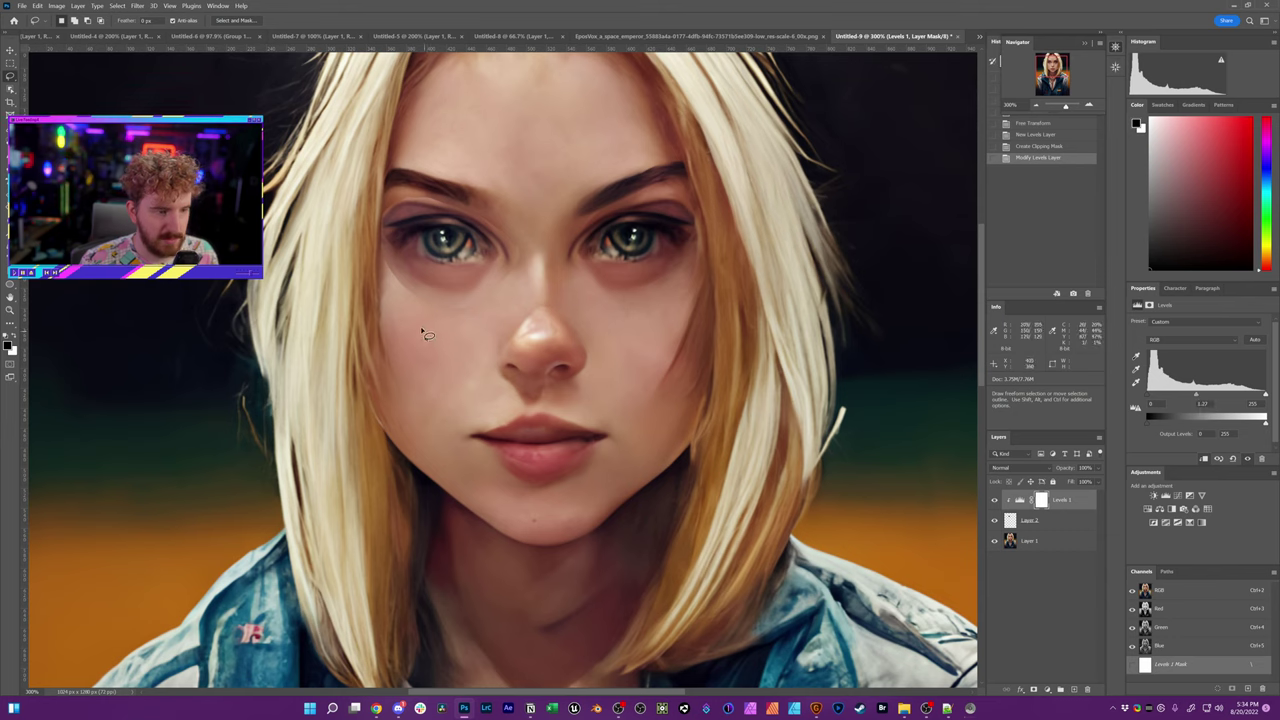
Add a layer mask to the copied eye layer and paint black around the patch's outer edges to blend it into the face.
left_click(1058, 523)
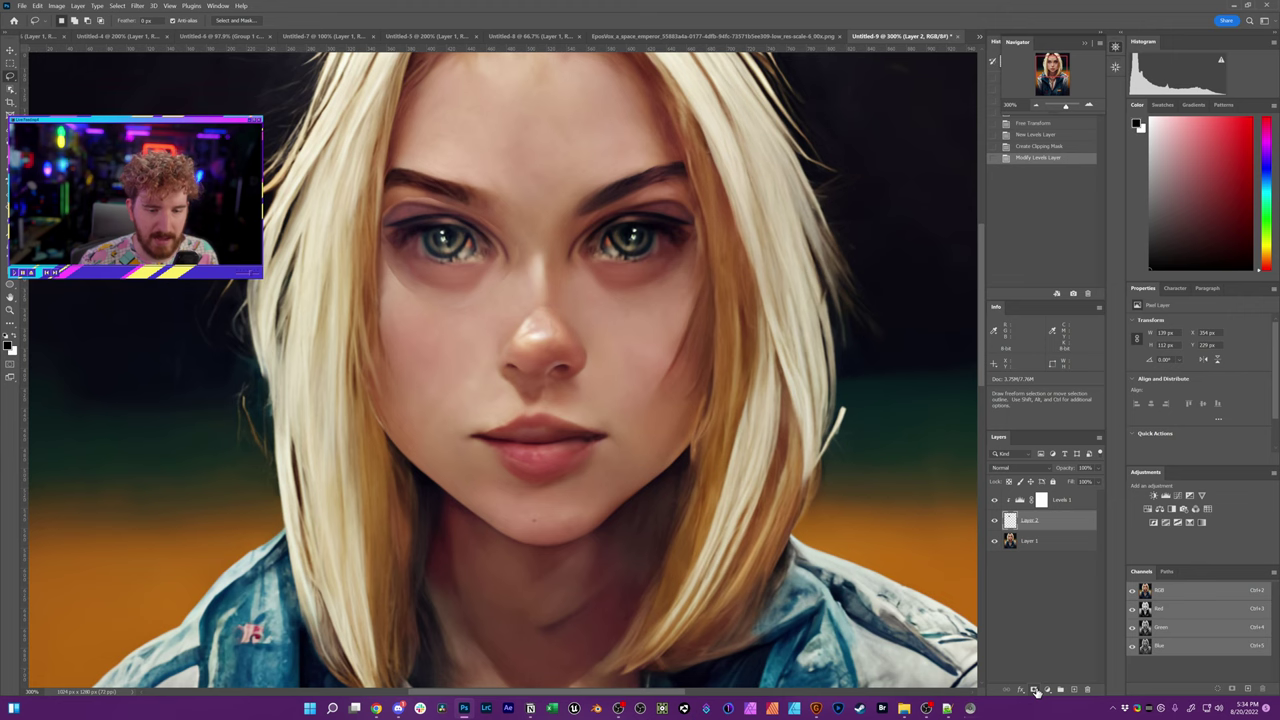
left_click(1035, 690)
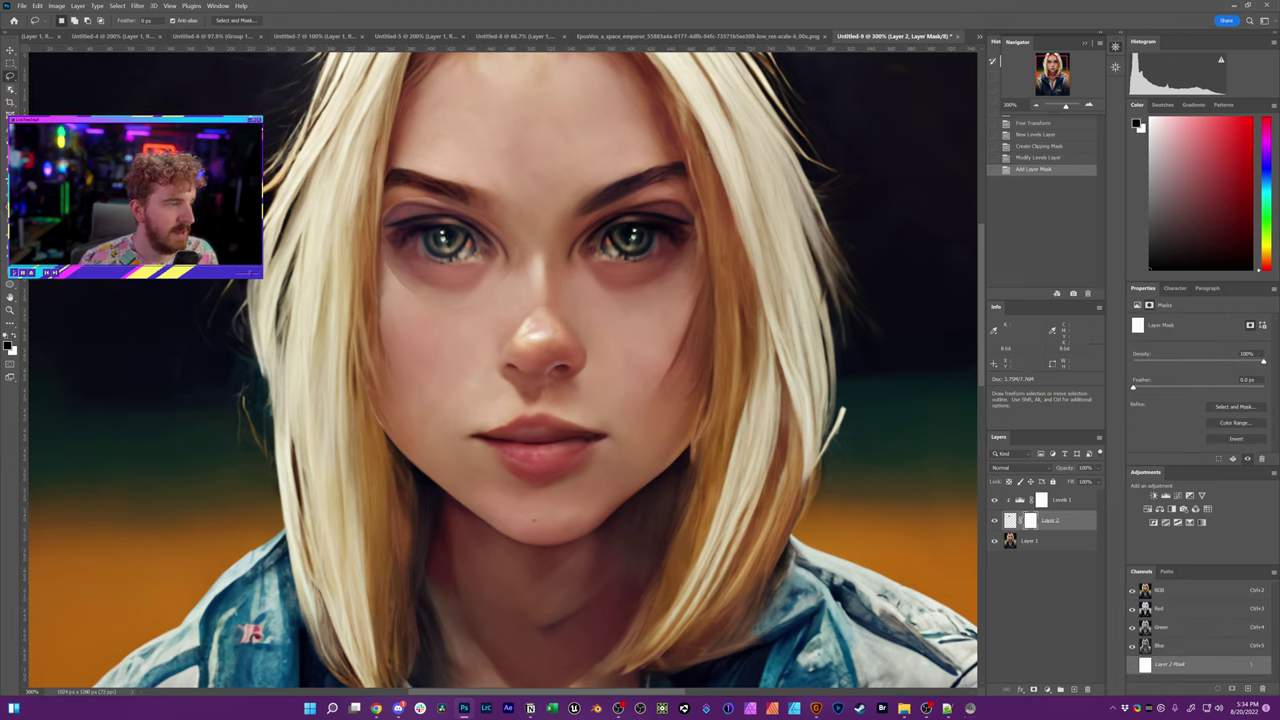
key("b")
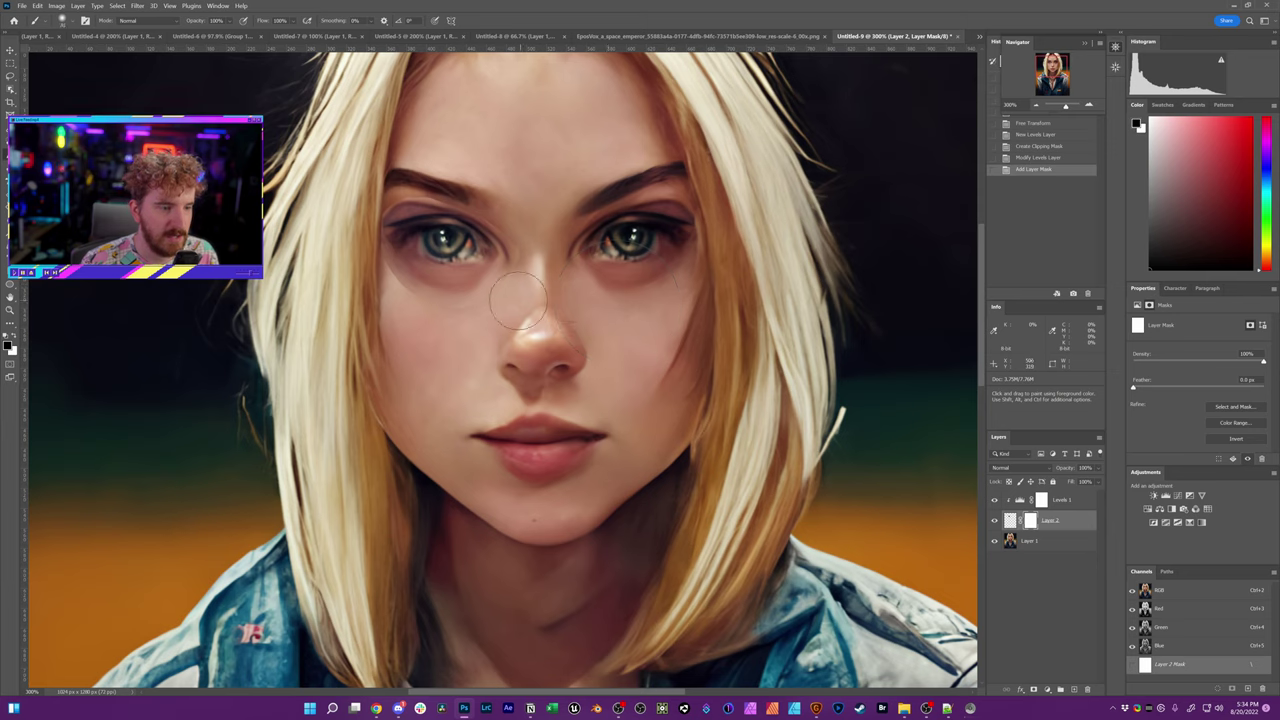
left_click(492, 318)
left_click(490, 292)
left_click(482, 305)
left_click(475, 318)
left_click(465, 322)
left_click(455, 325)
left_click(438, 325)
left_click(425, 312)
left_click(405, 295)
left_click(400, 288)
left_click(400, 272)
left_click(398, 268)
left_click(397, 282)
left_click(395, 298)
left_click(340, 243)
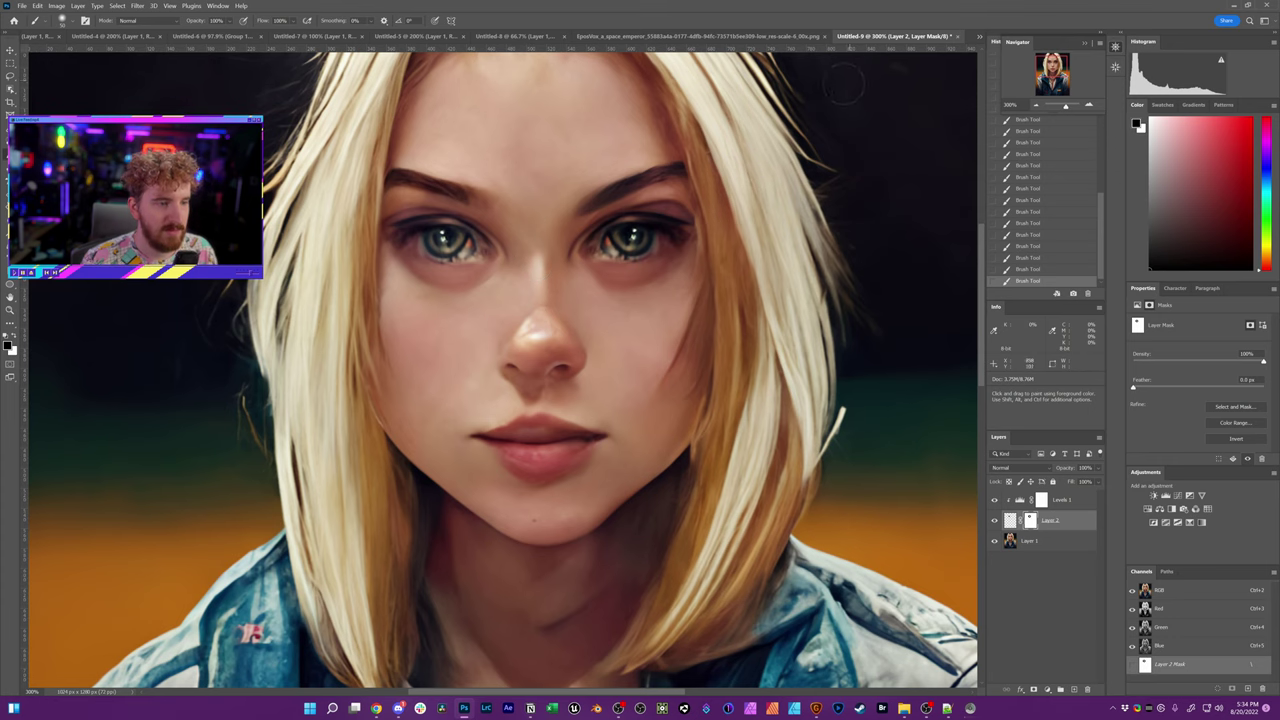
Examine the blended eye up close and in the whole portrait for visible seams and matching brightness.
key("ctrl+plus")
key("ctrl+plus")
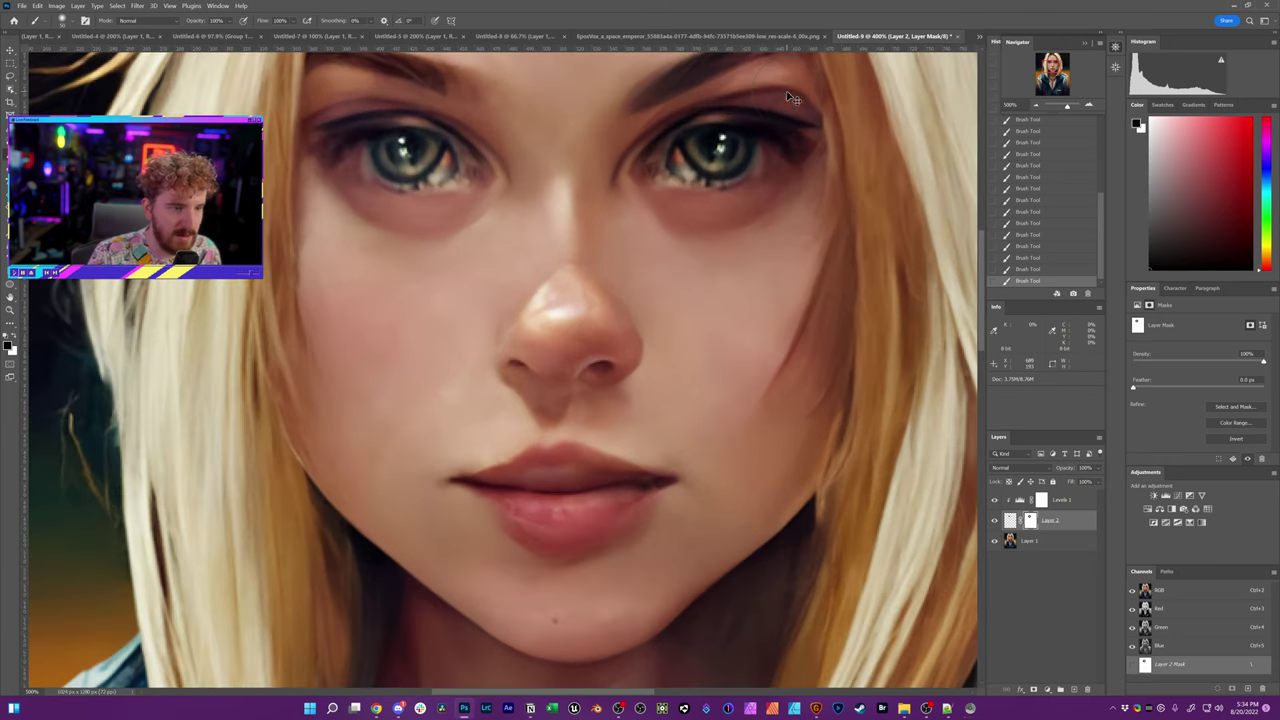
key("space")
left_click_drag(437, 220, 477, 300)
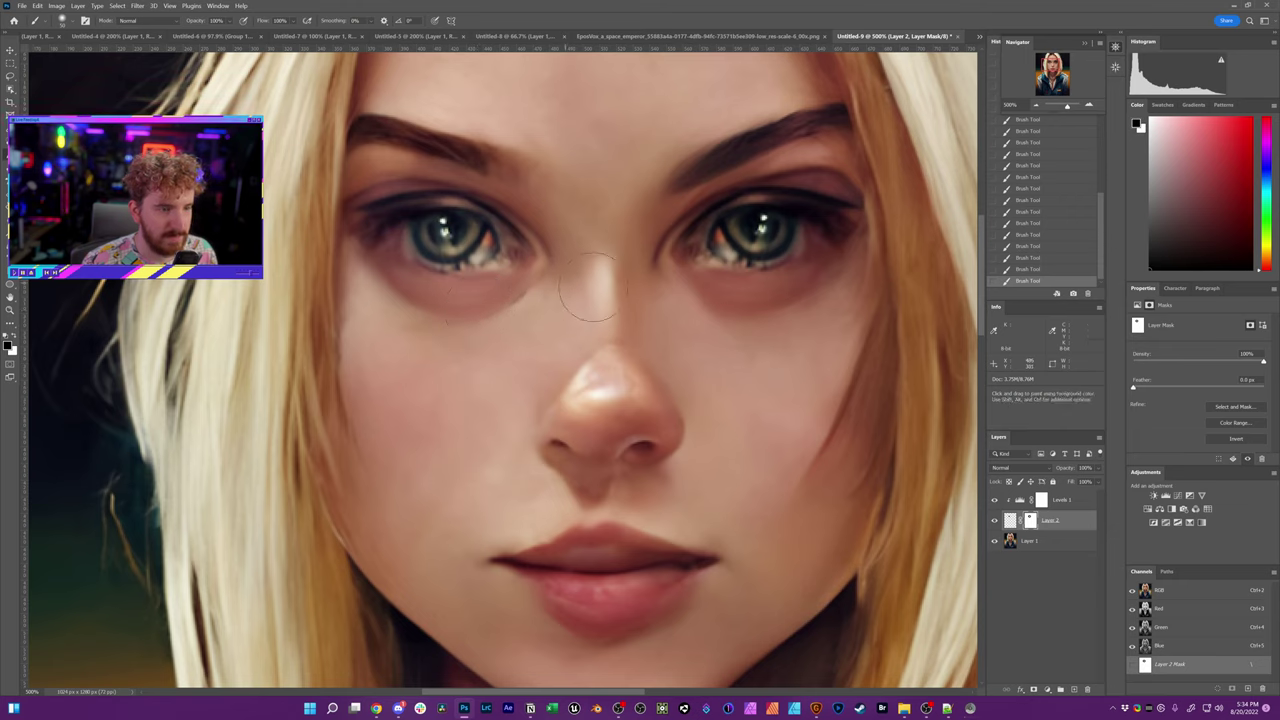
key("x")
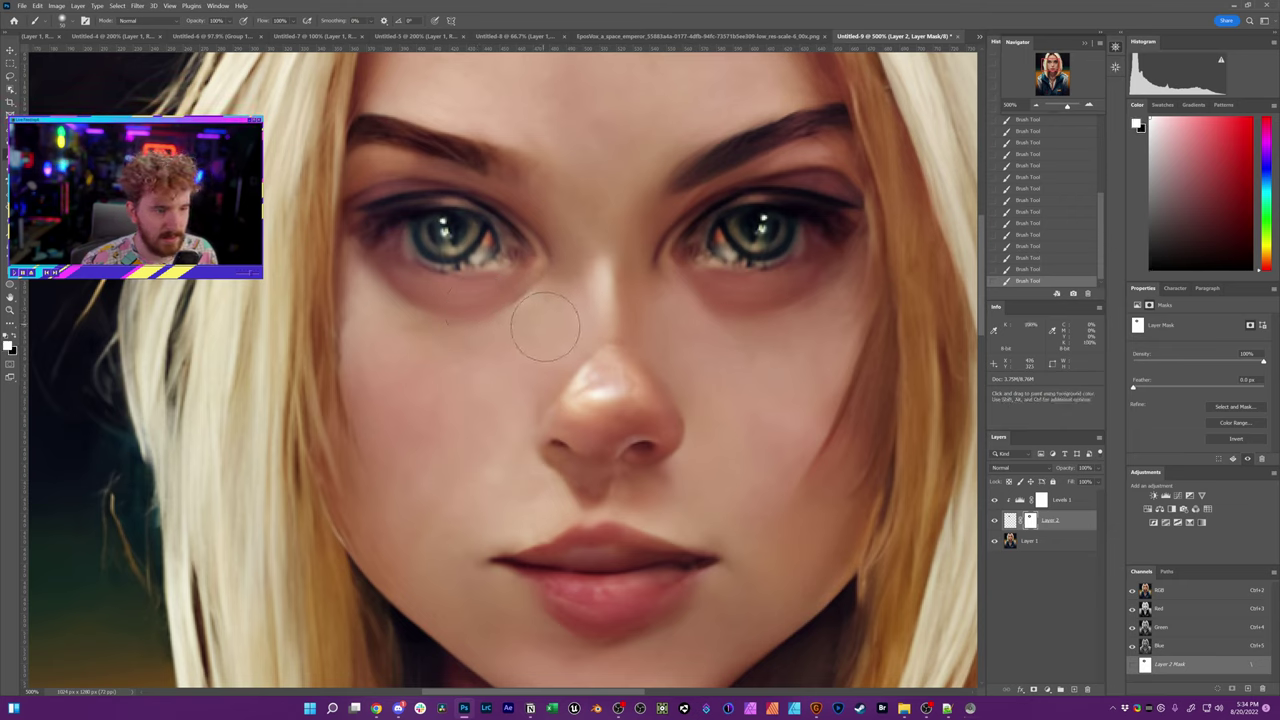
key("x")
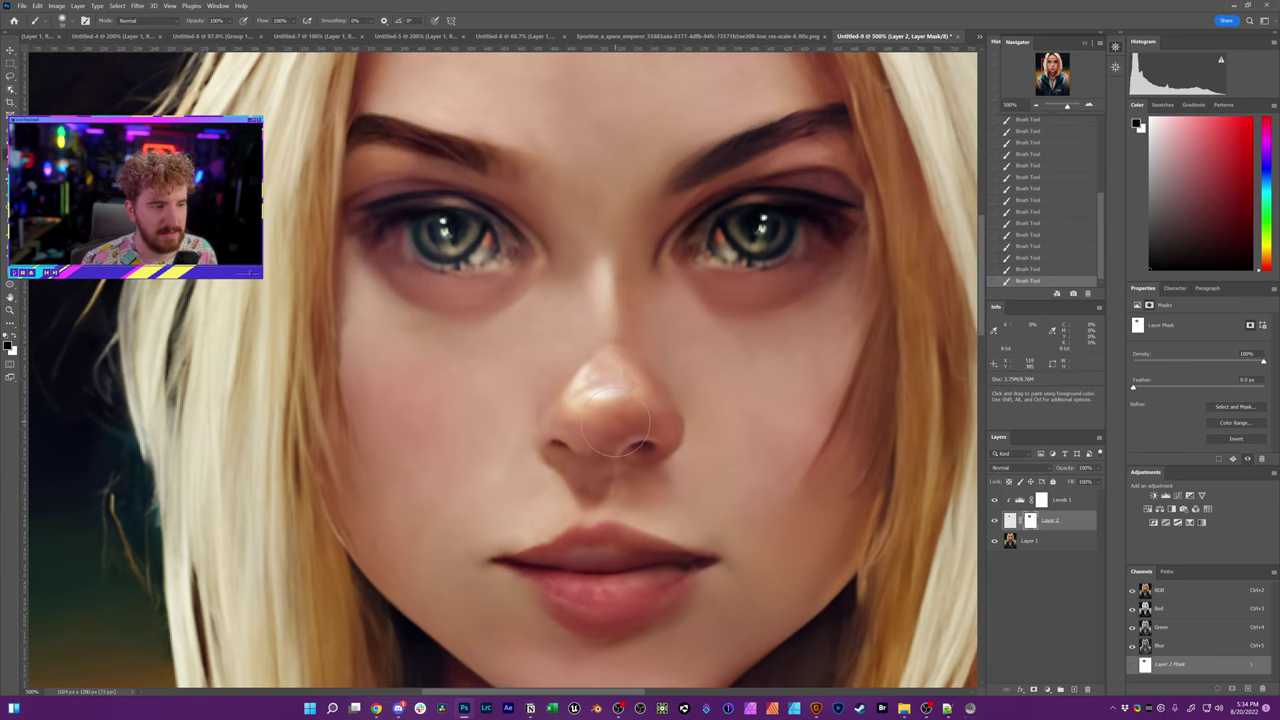
key("ctrl+minus")
key("ctrl+minus")
key("ctrl+minus")
key("ctrl+minus")
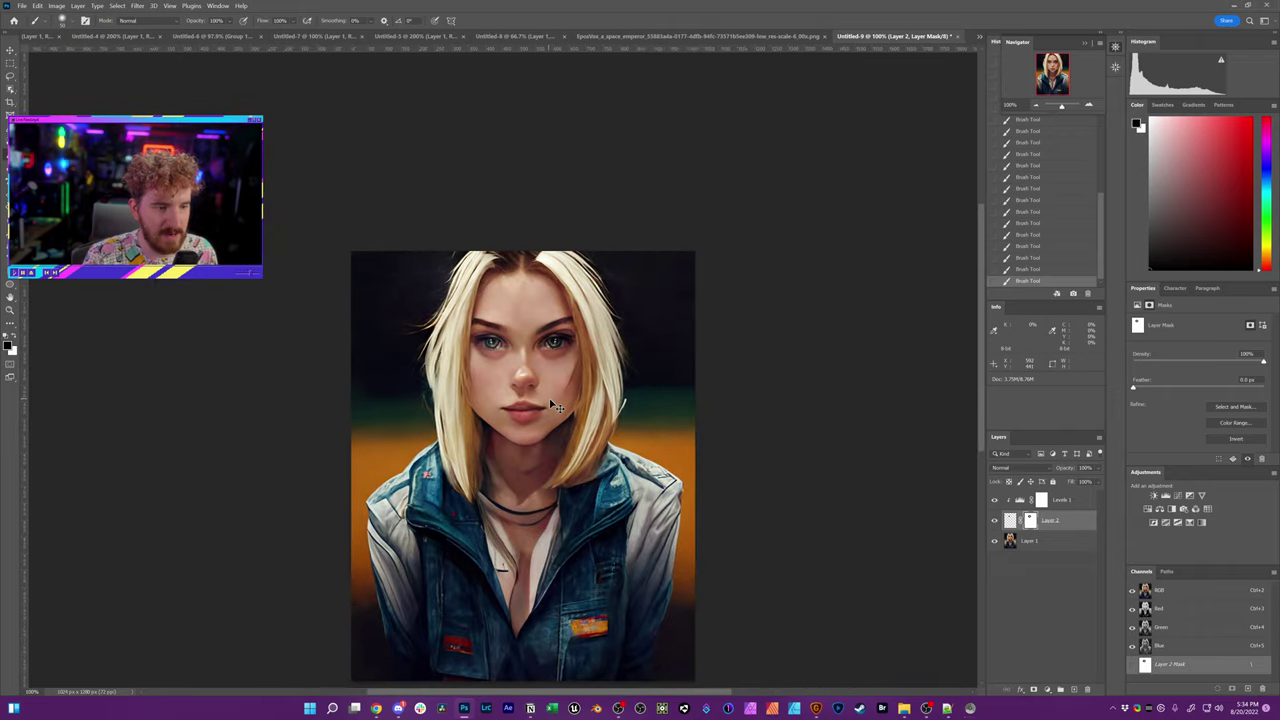
key("ctrl+plus")
key("ctrl+plus")
key("ctrl+minus")
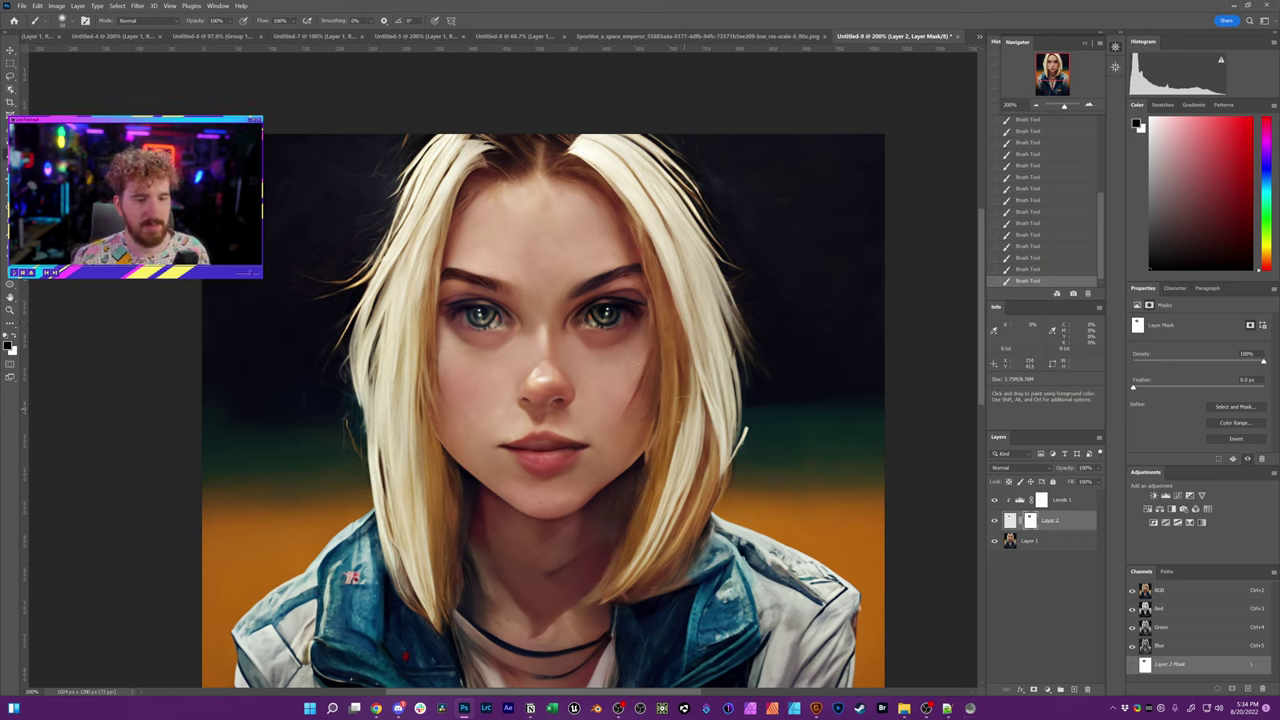
Lower the clipped Levels layer's white input to about 246 and paint black on its mask near the replaced eye.
left_click(1090, 500)
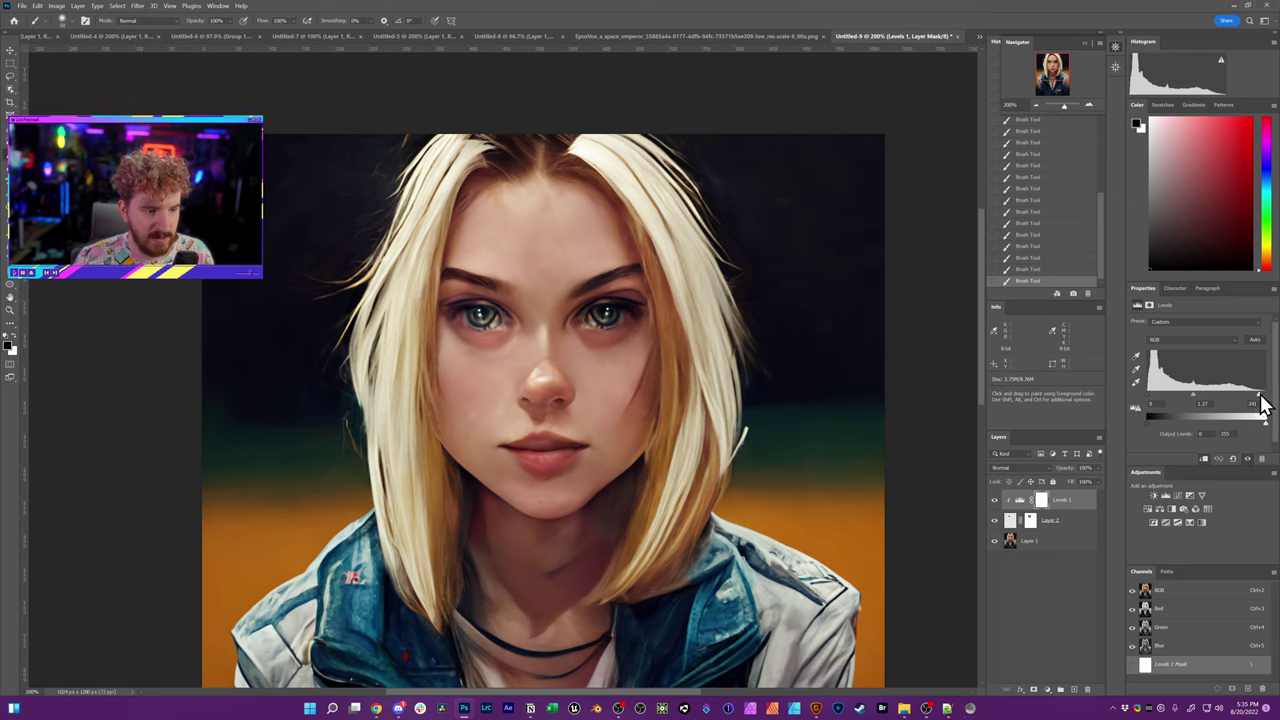
left_click_drag(1262, 403, 1258, 405)
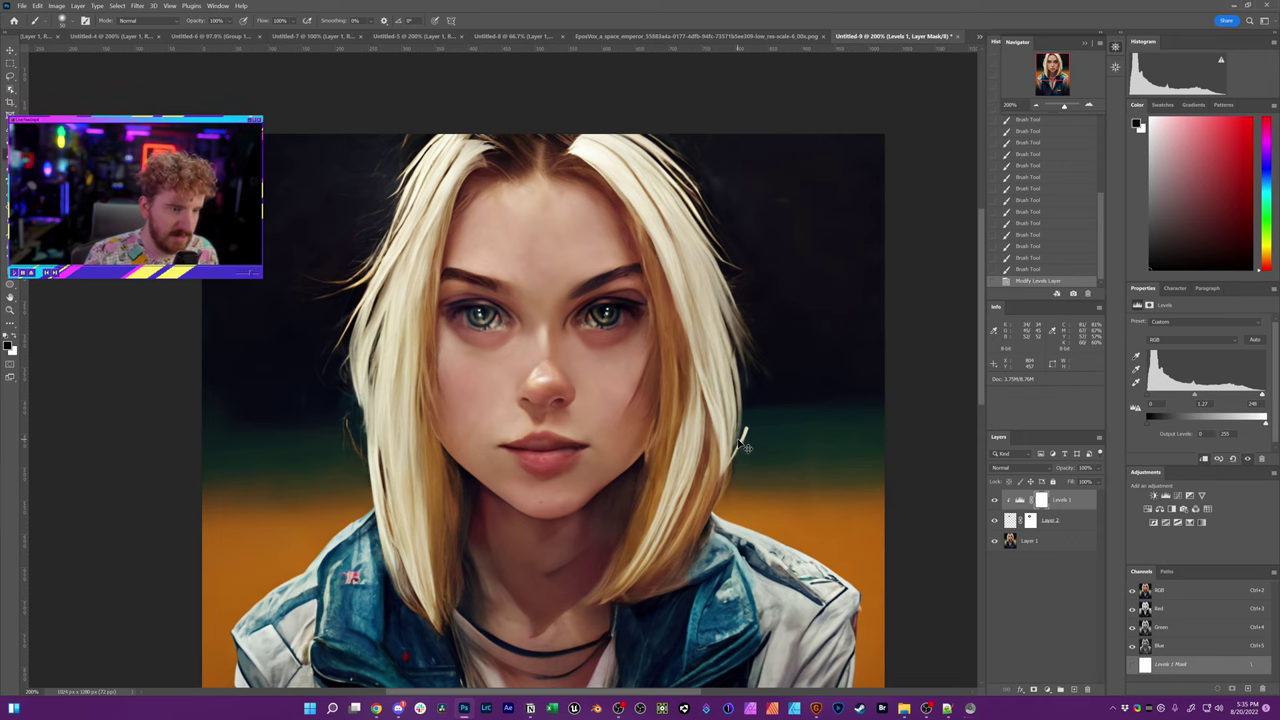
key("ctrl+plus")
key("ctrl+plus")
key("ctrl+plus")
key("ctrl+plus")
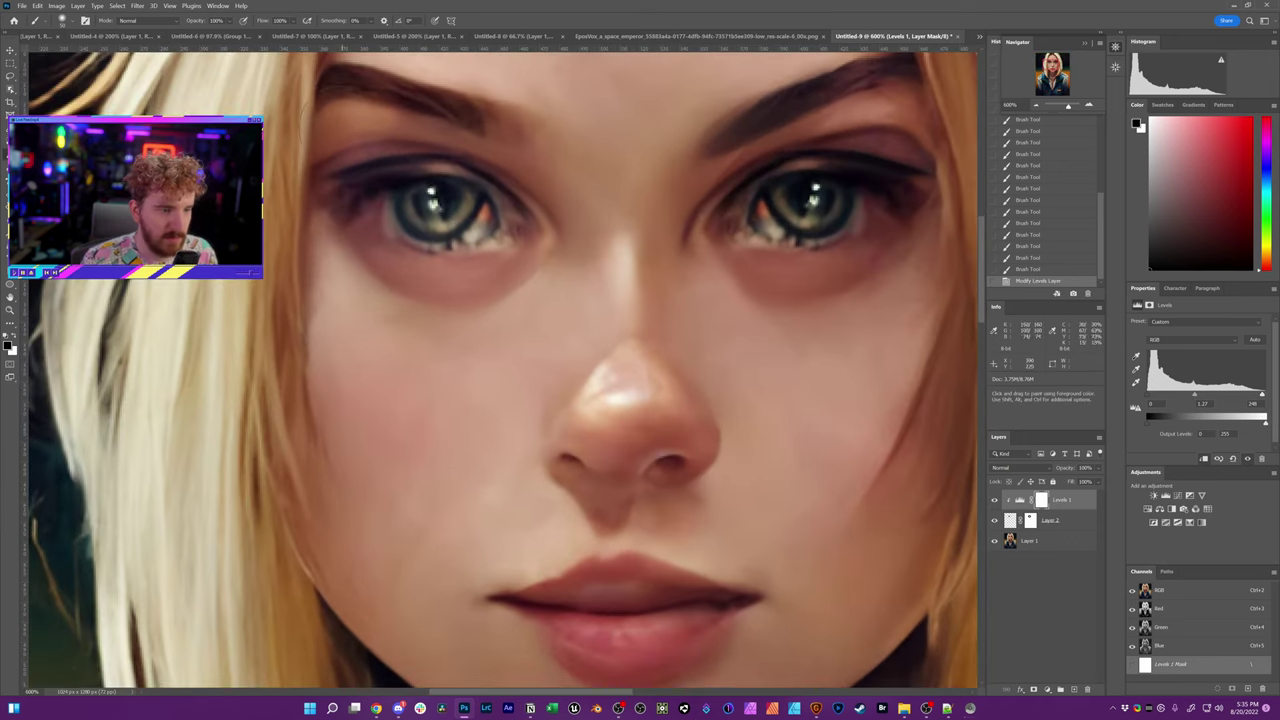
mouse_move(530, 280)
left_mouse_down()
mouse_move(544, 353)
mouse_move(539, 317)
mouse_move(557, 324)
mouse_move(548, 318)
mouse_move(548, 331)
mouse_move(596, 287)
mouse_move(546, 329)
mouse_move(516, 338)
mouse_move(530, 324)
mouse_move(485, 352)
mouse_move(492, 335)
mouse_move(533, 325)
left_mouse_up()
key("x")
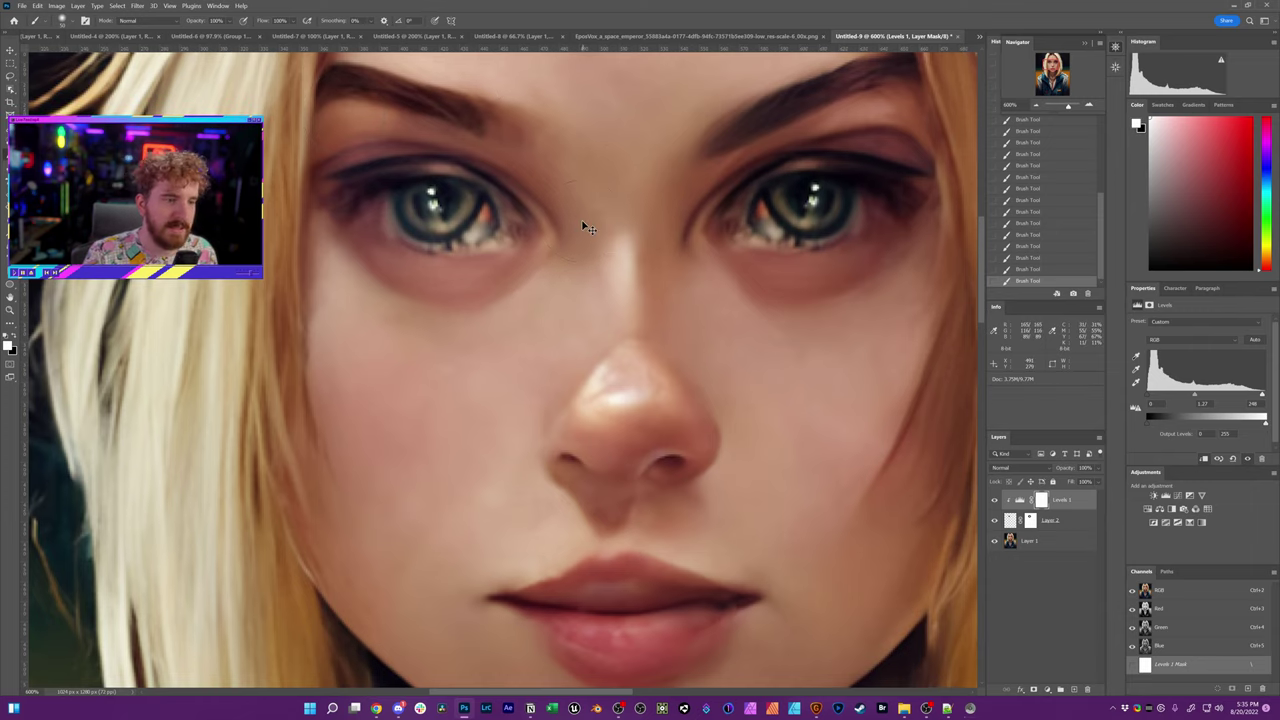
Group the Levels, copied eye and portrait layers together and duplicate the group.
key("ctrl+minus")
key("ctrl+minus")
key("ctrl+minus")
key("ctrl+minus")
key("ctrl+minus")
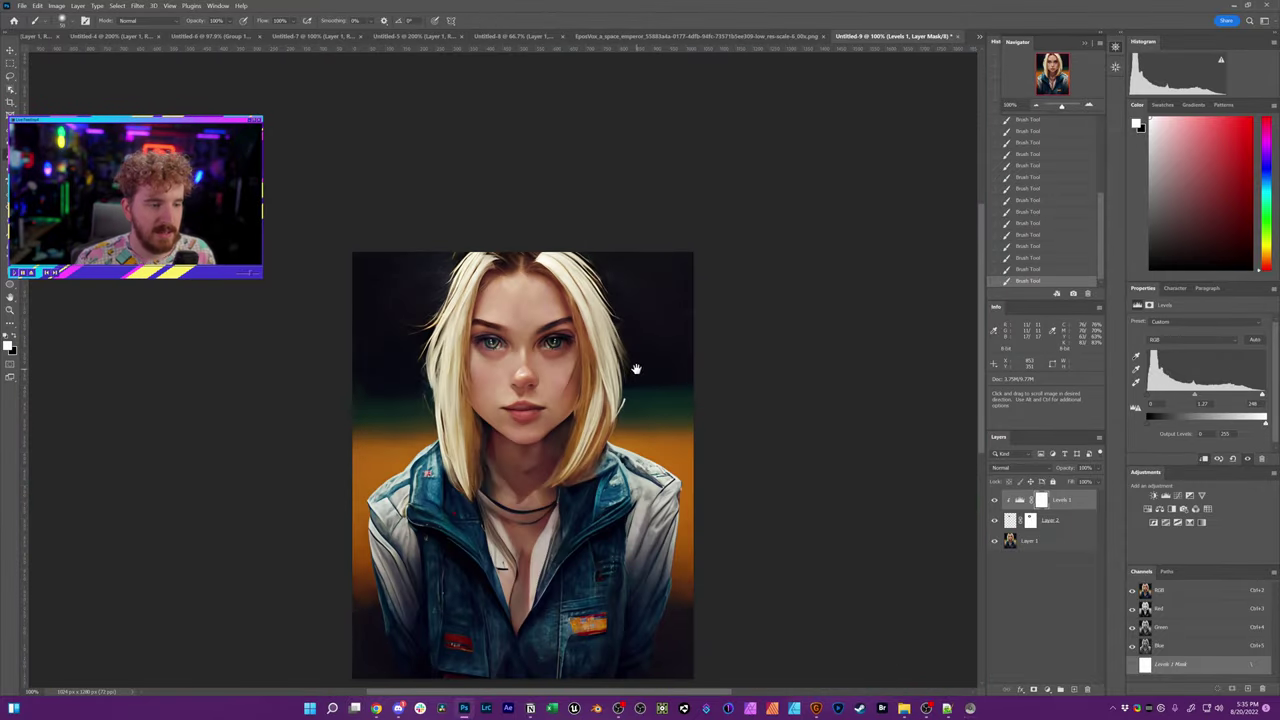
left_click_drag(634, 366, 629, 277)
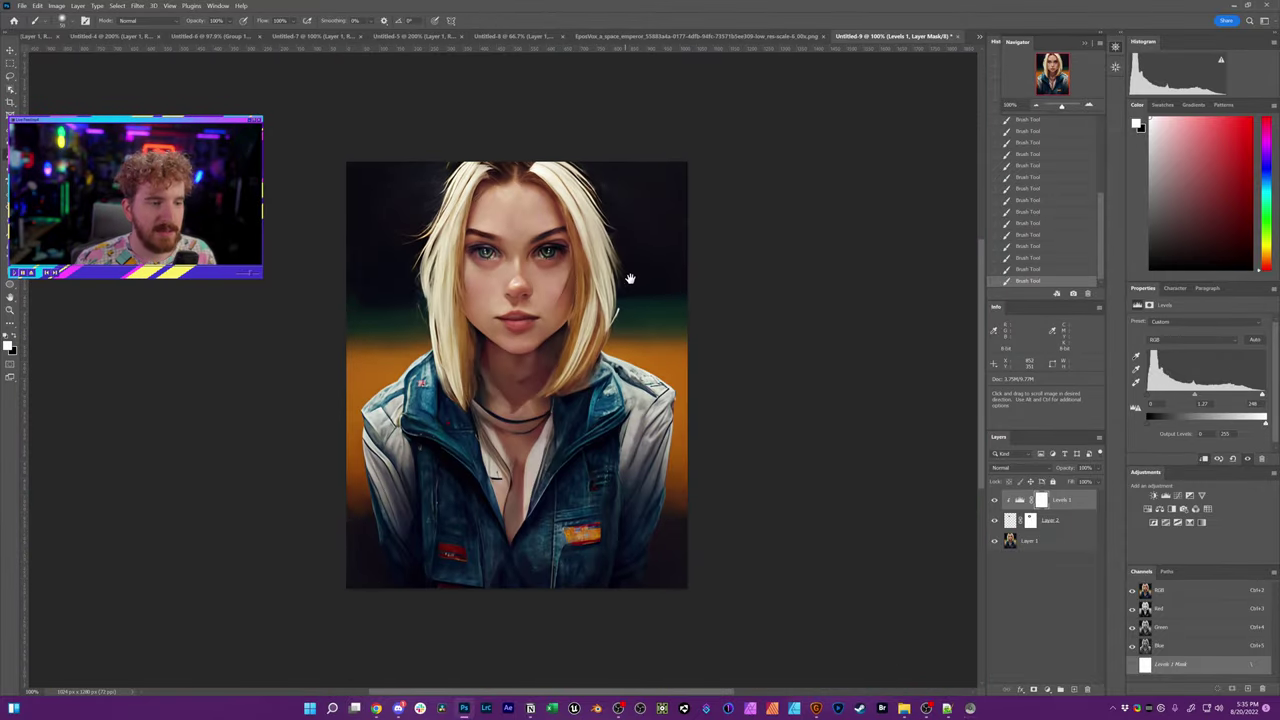
left_click(1060, 542, "shift")
key("ctrl+g")
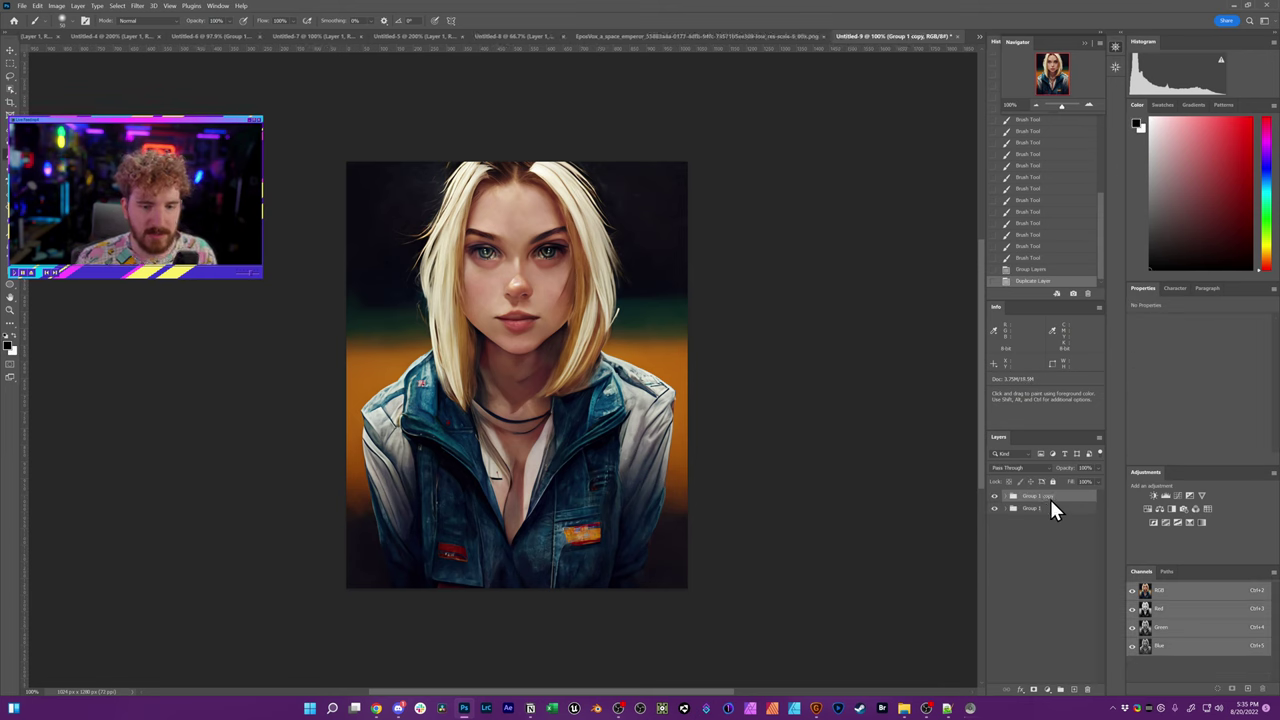
Convert the duplicated group, Group 1 copy, to a smart object.
right_click(1050, 499)
left_click(1103, 216)
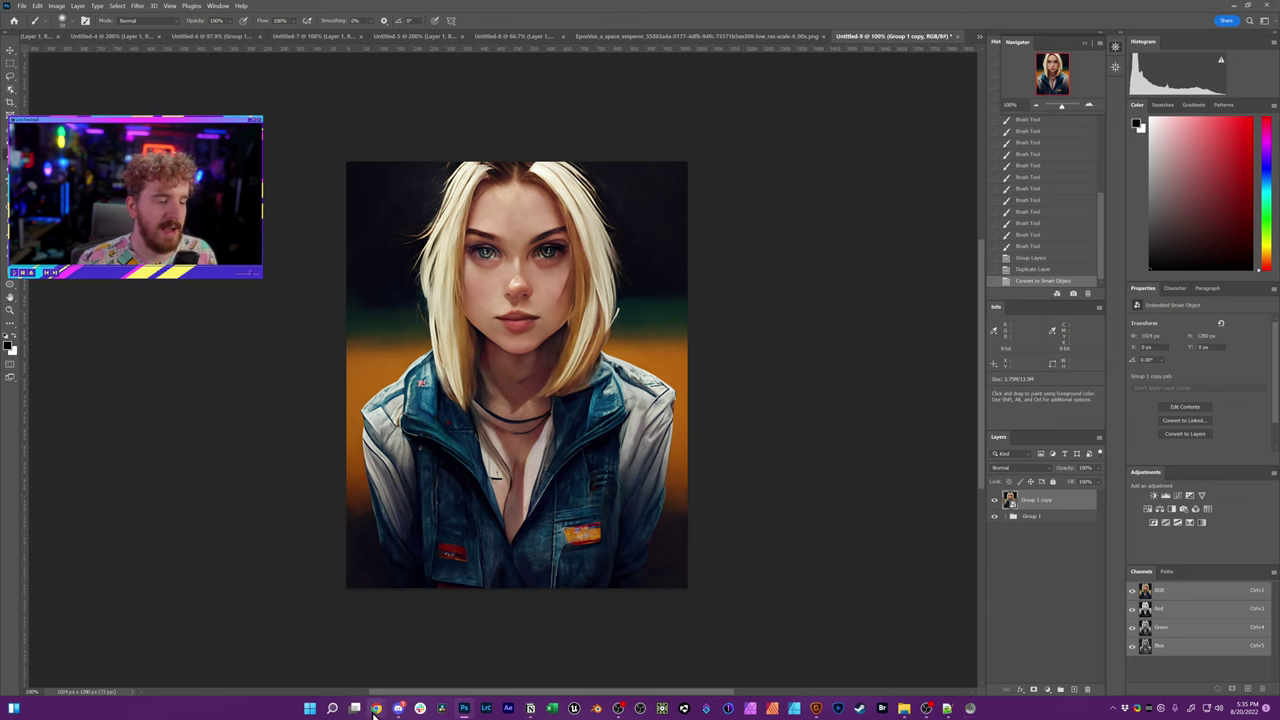
Switch to the GFPGAN_inference notebook in Chrome and run the setup cell that clones GFPGAN, accepting the authorship warning.
mouse_move(376, 706)
left_click(634, 660)
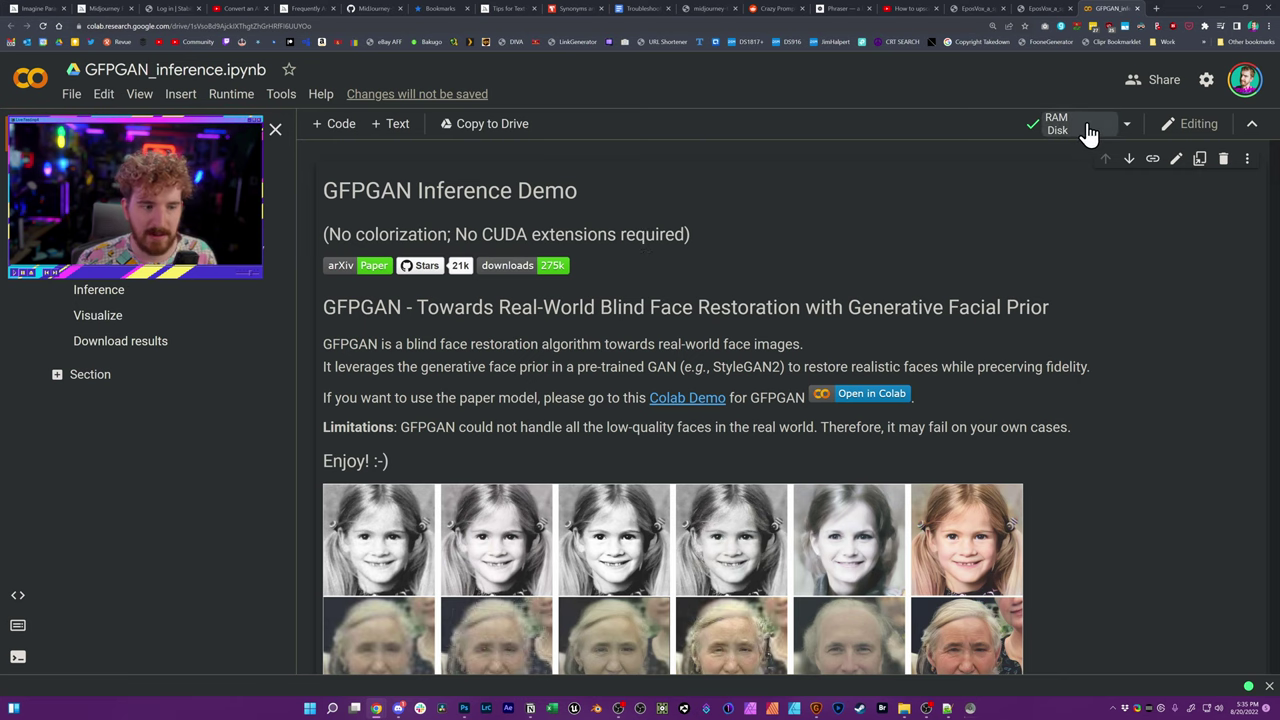
scroll(602, 397, "down", 6)
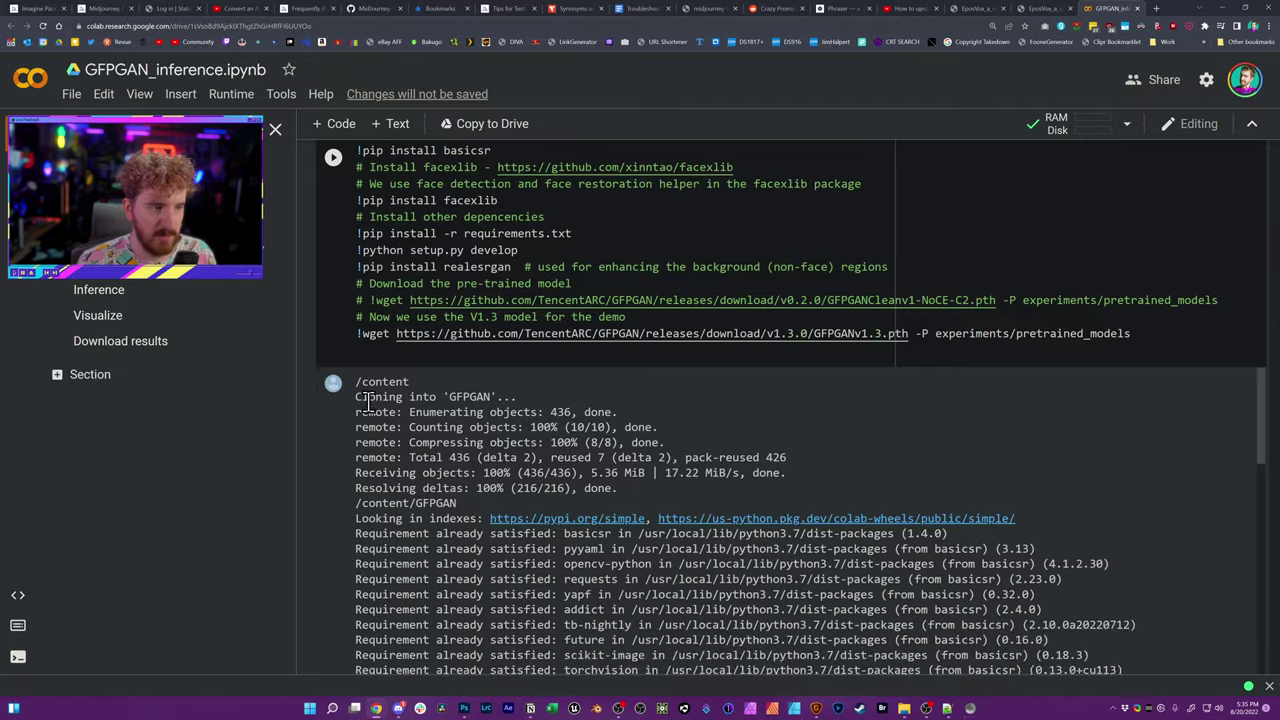
scroll(348, 342, "up", 4)
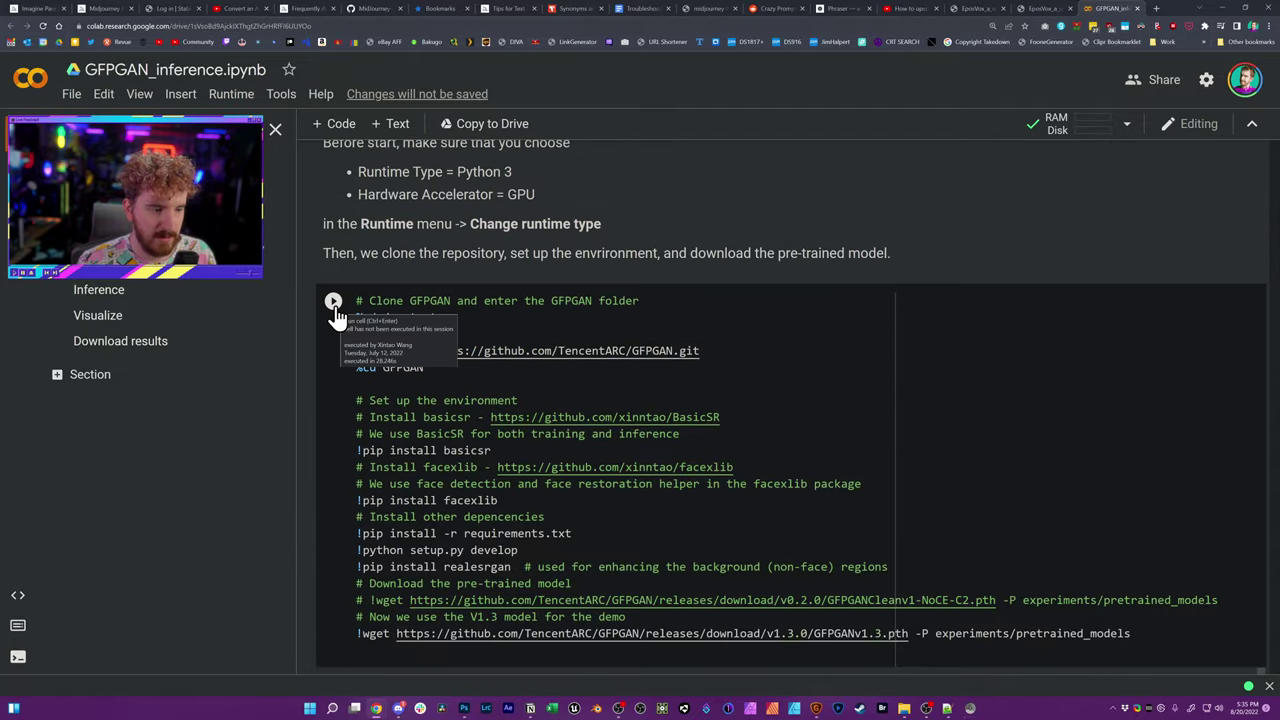
left_click(333, 302)
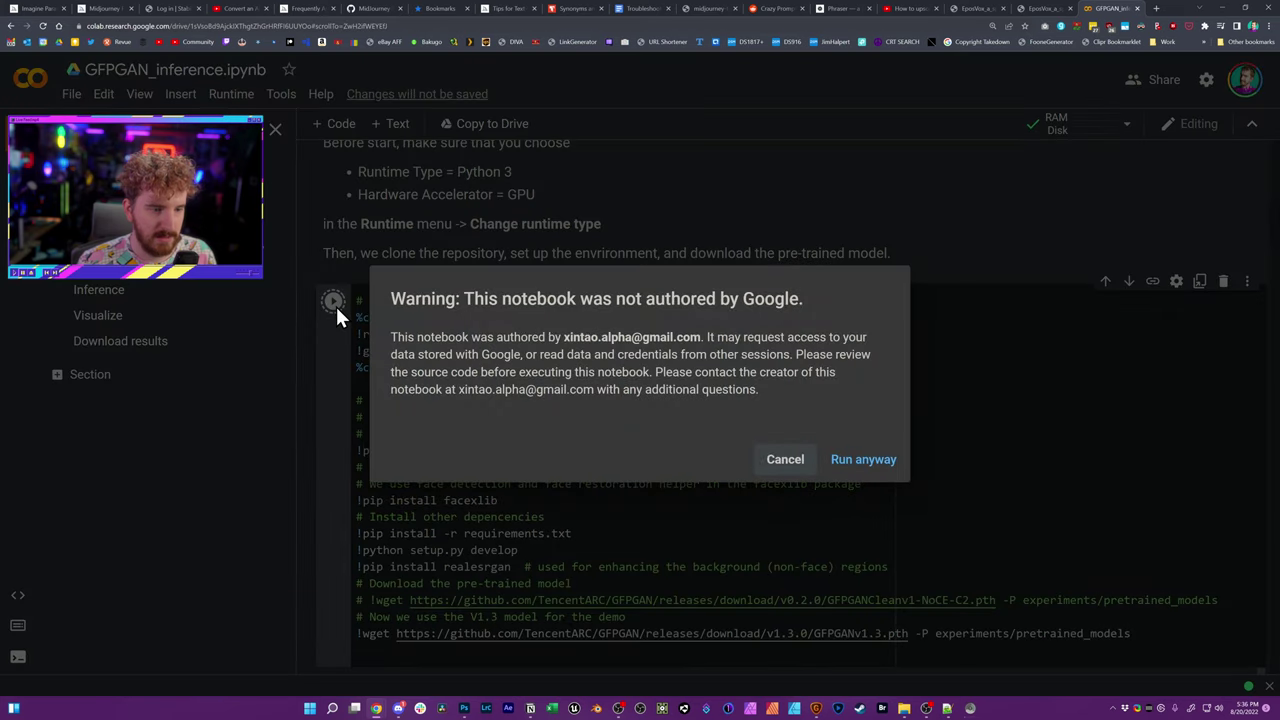
left_click(840, 460)
scroll(366, 335, "up", 3)
scroll(366, 338, "down", 3)
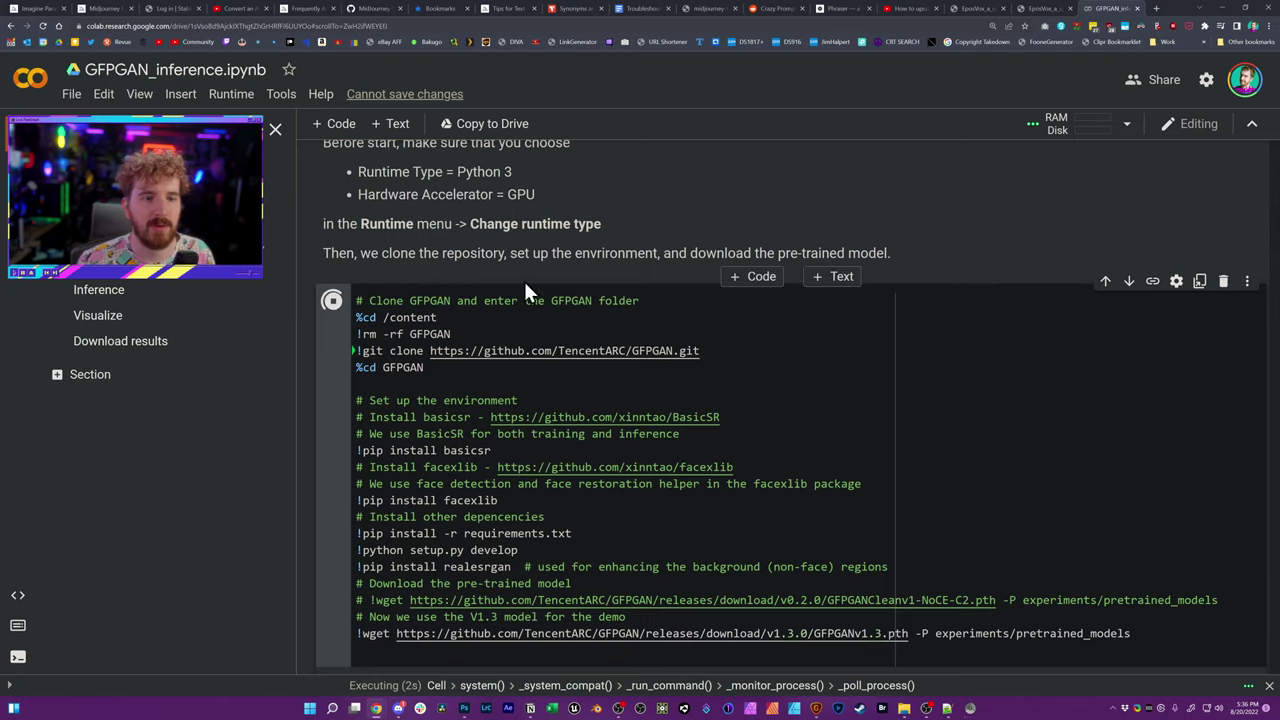
scroll(549, 330, "up", 8)
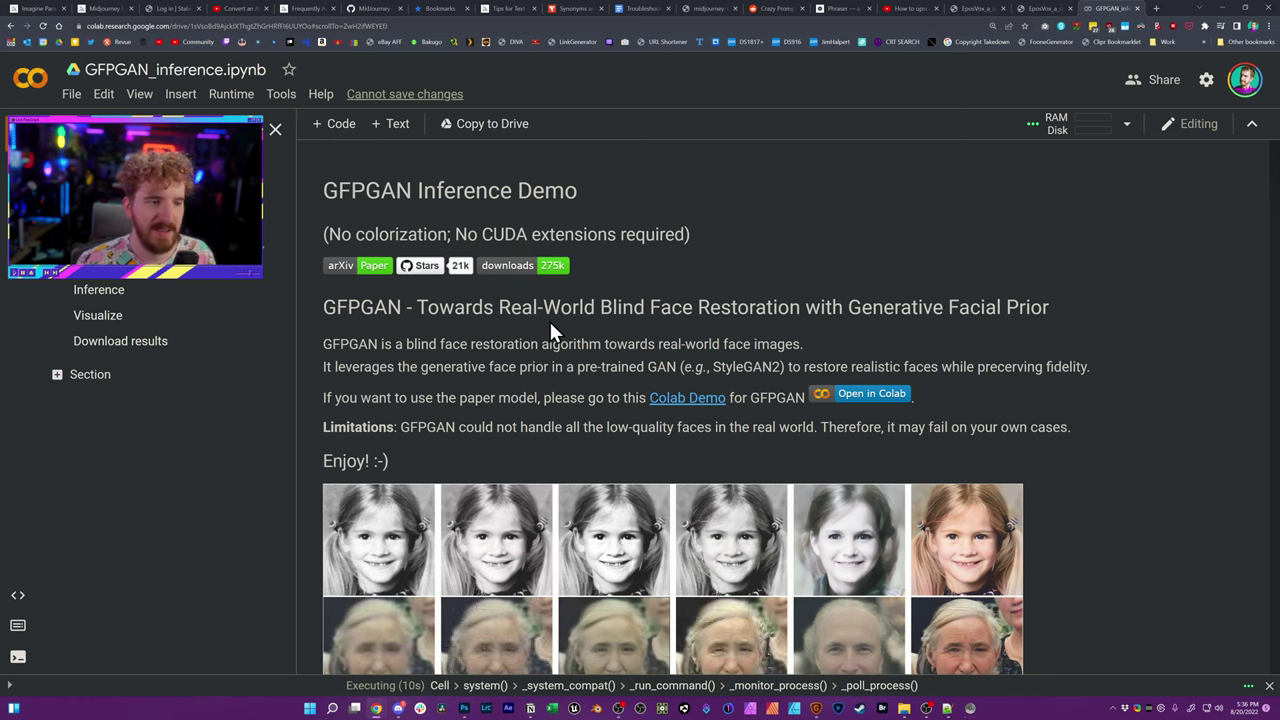
scroll(546, 340, "down", 8)
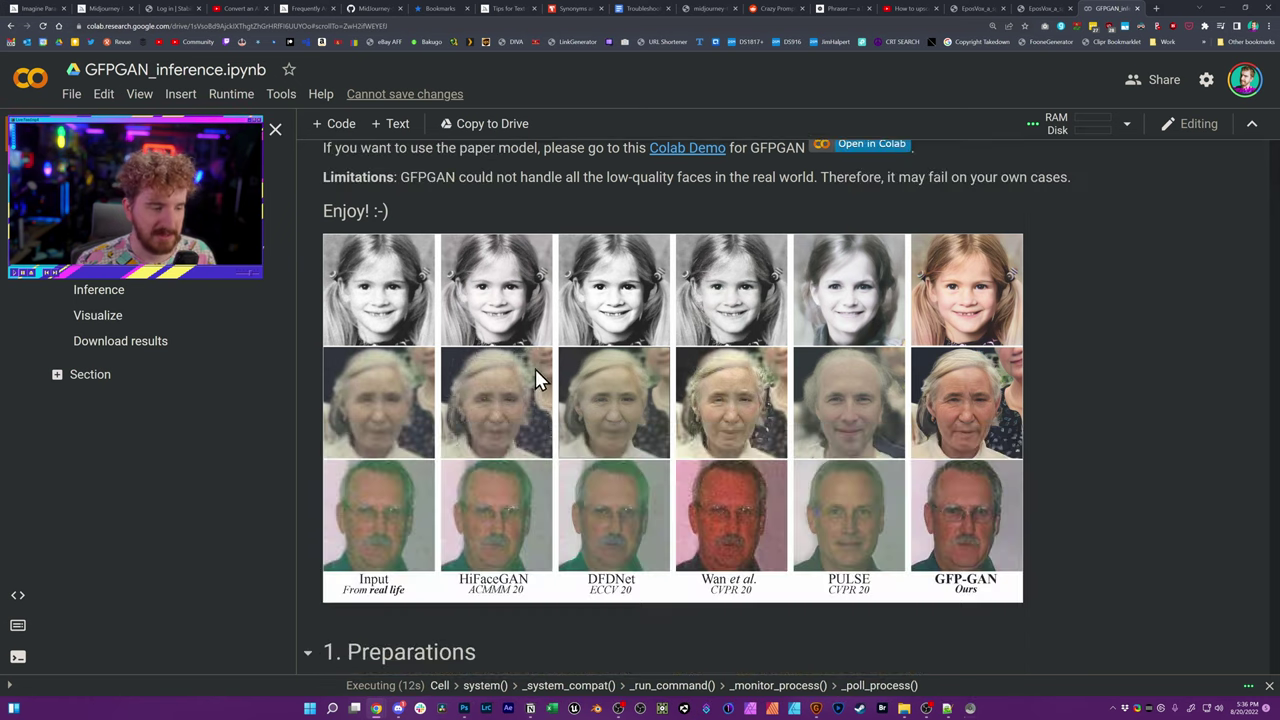
Run the section 2 cell for uploading your own images once setup completes, and open its file chooser.
scroll(537, 385, "down", 2)
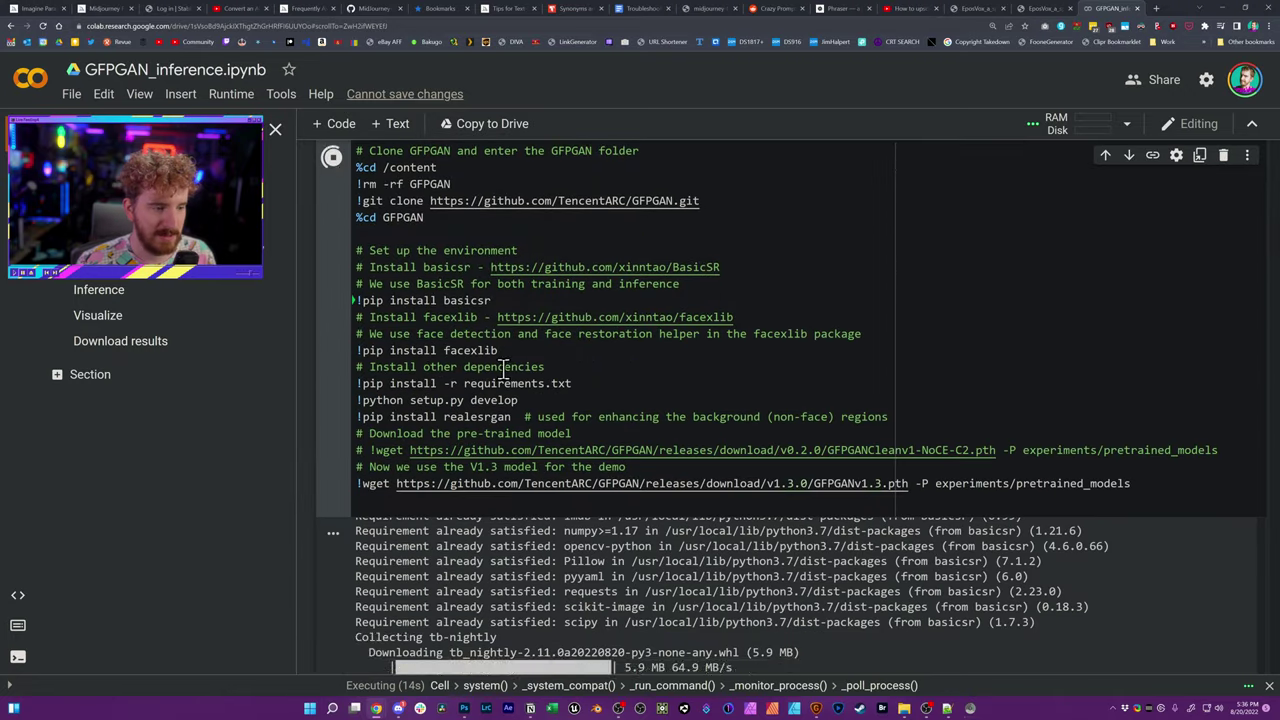
scroll(364, 284, "up", 1)
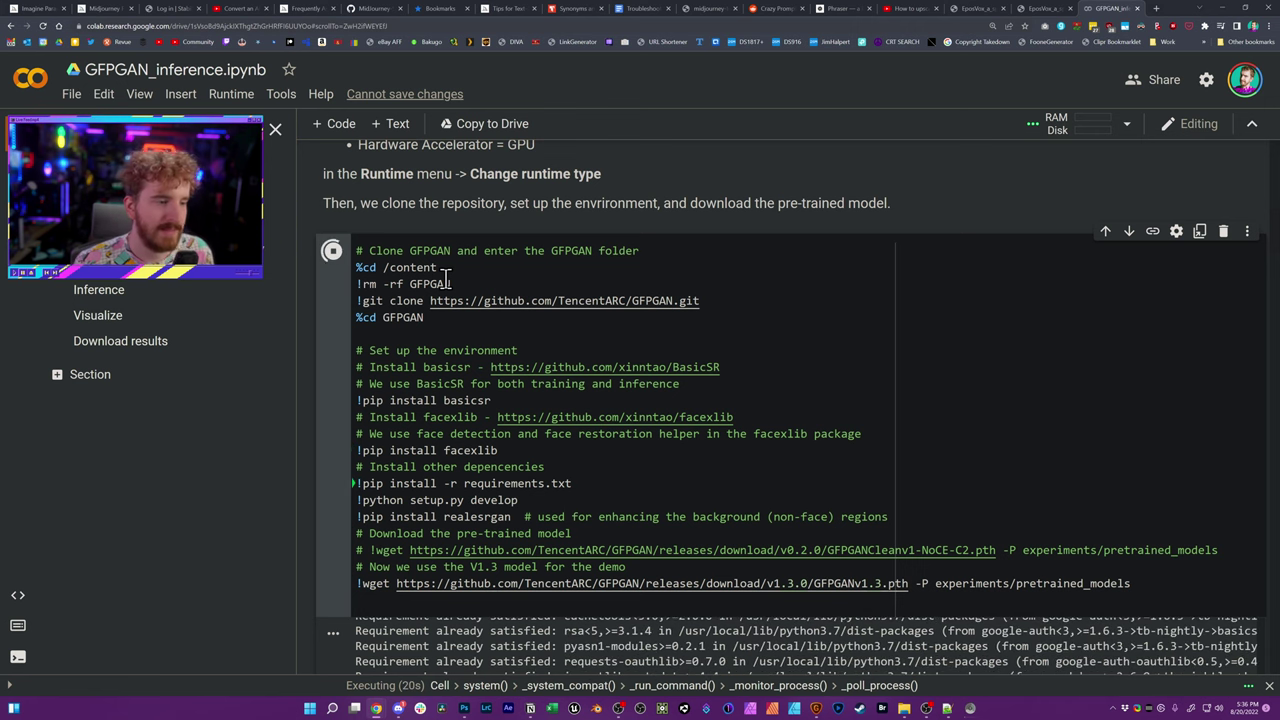
scroll(327, 497, "down", 2)
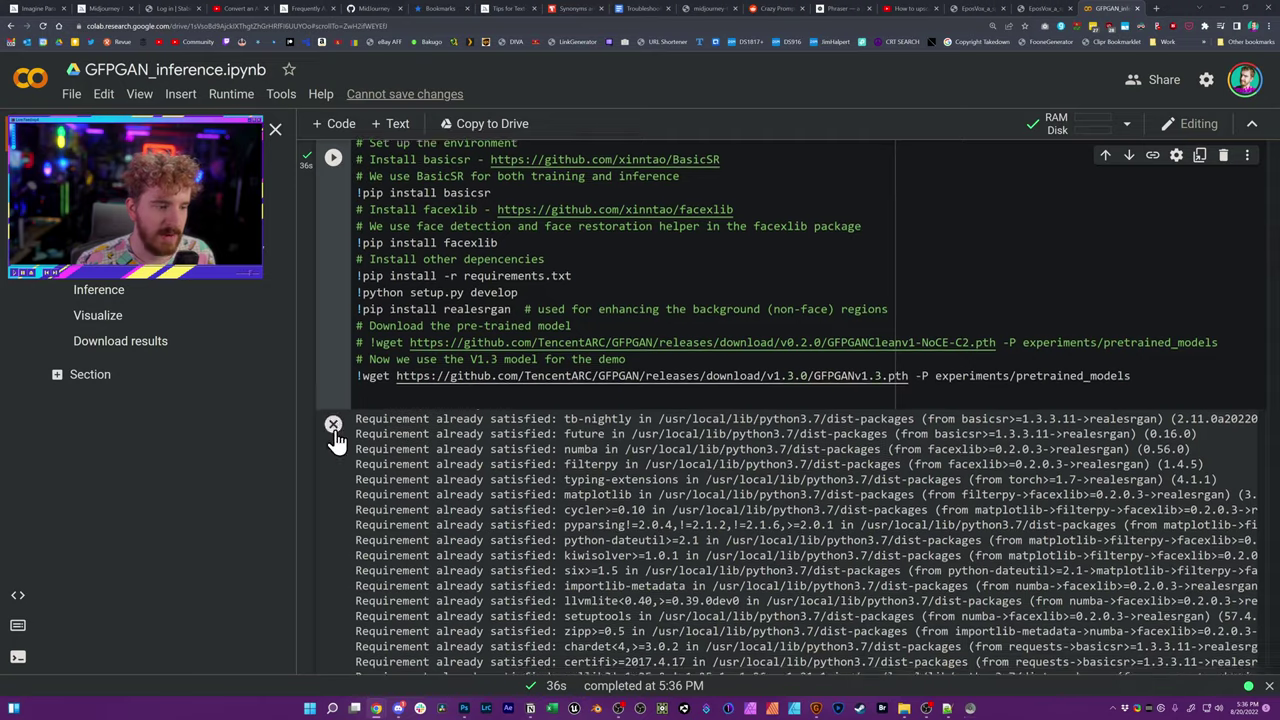
scroll(354, 374, "down", 5)
scroll(354, 378, "down", 10)
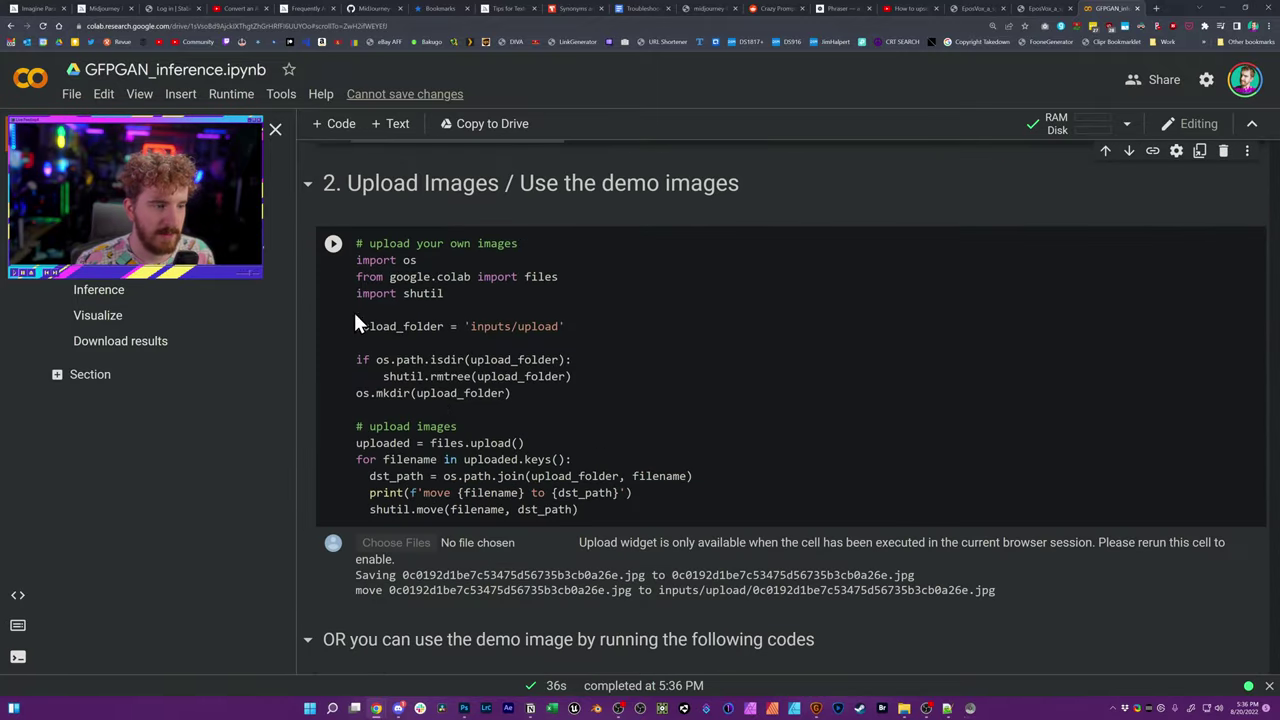
left_click(333, 245)
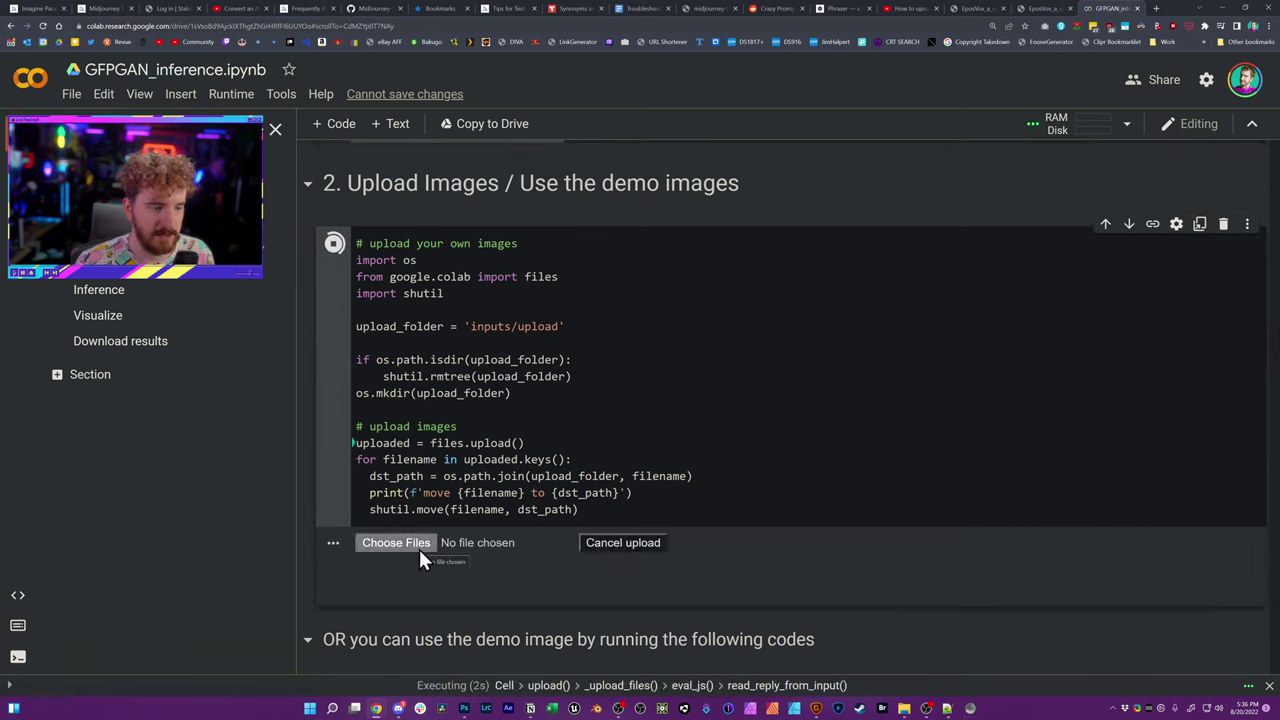
left_click(420, 552)
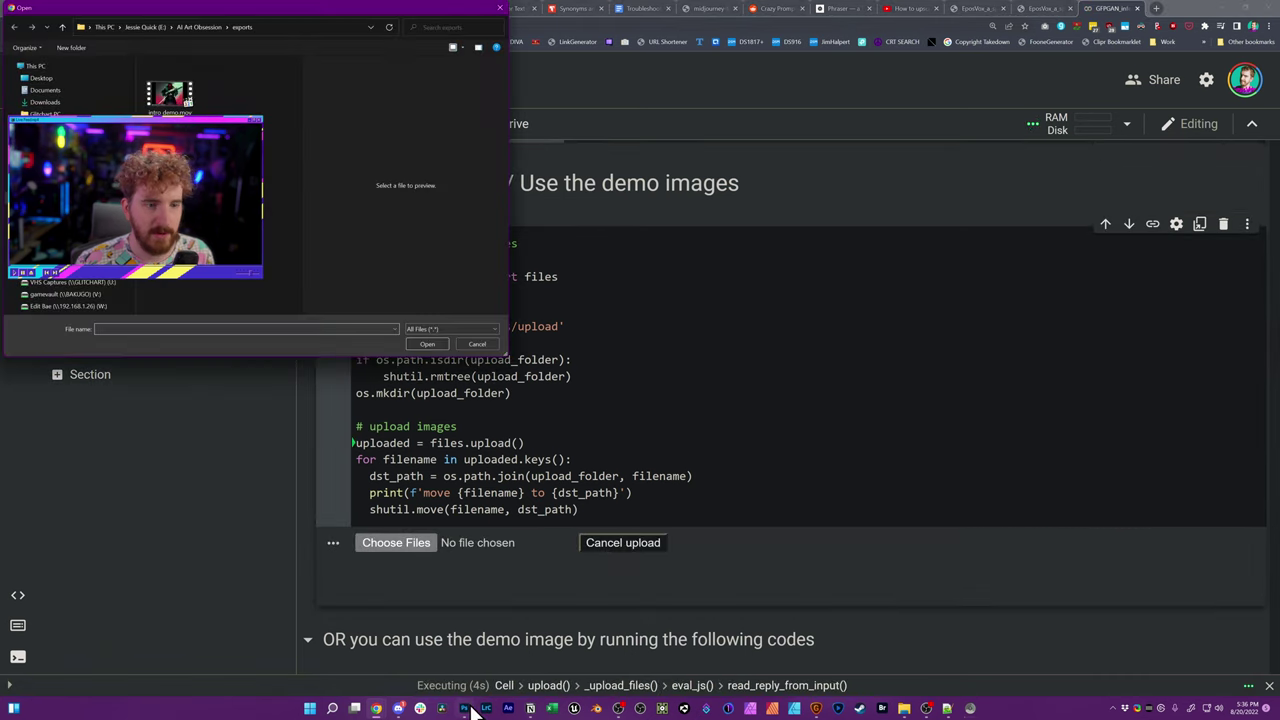
Switch to Photoshop and save the edited portrait as 18.png under the AI Art Projects folder.
left_click(473, 708)
key("ctrl+shift+s")
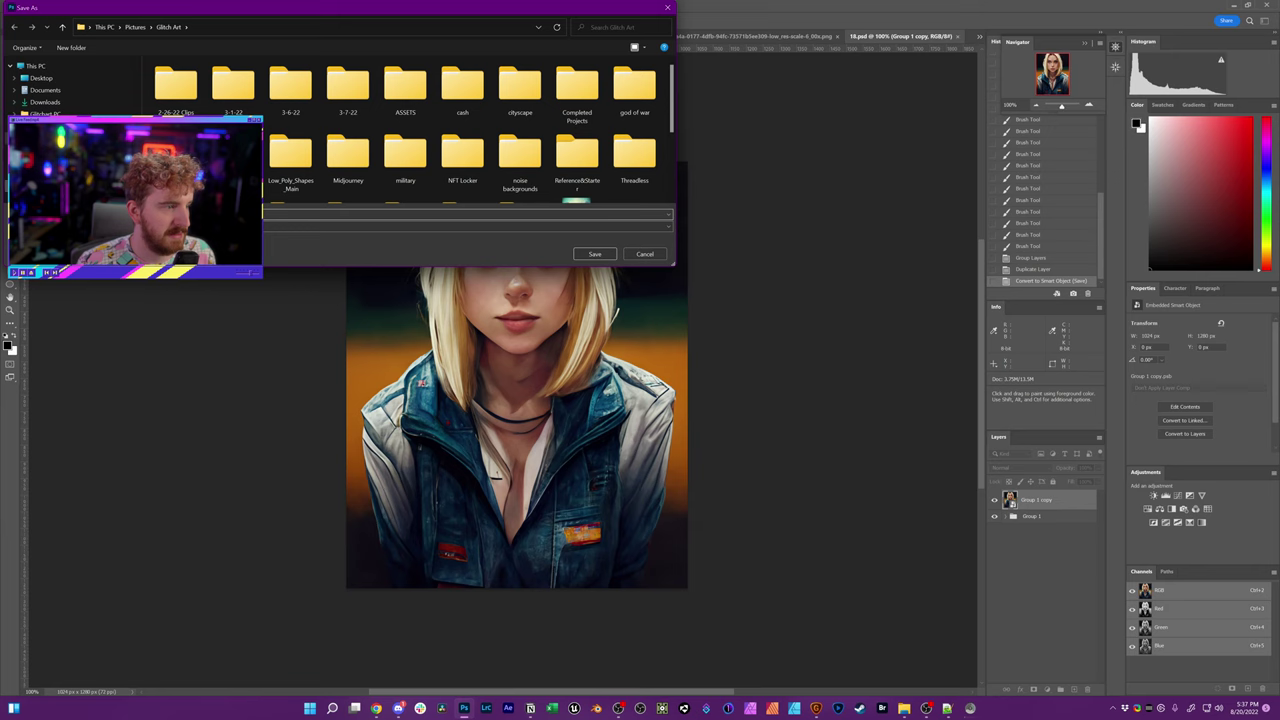
left_click(40, 146)
scroll(60, 90, "down", 1)
left_click(50, 160)
left_click(200, 89)
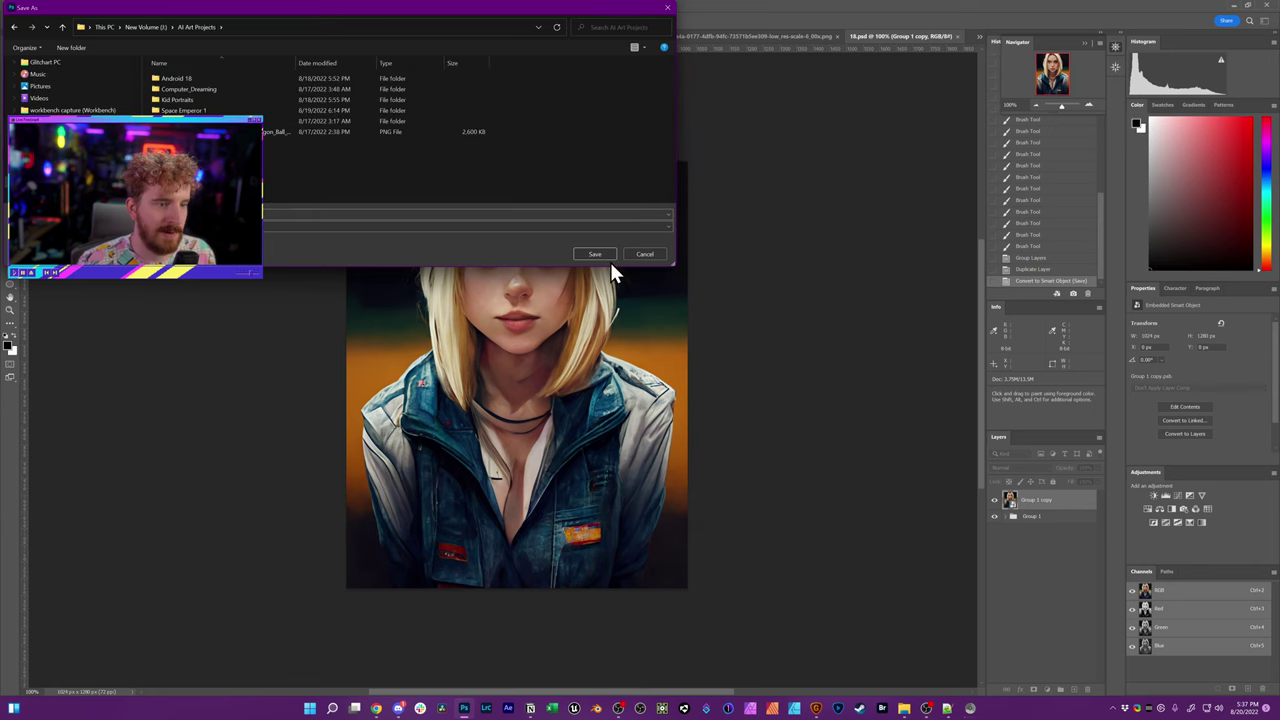
left_click(600, 254)
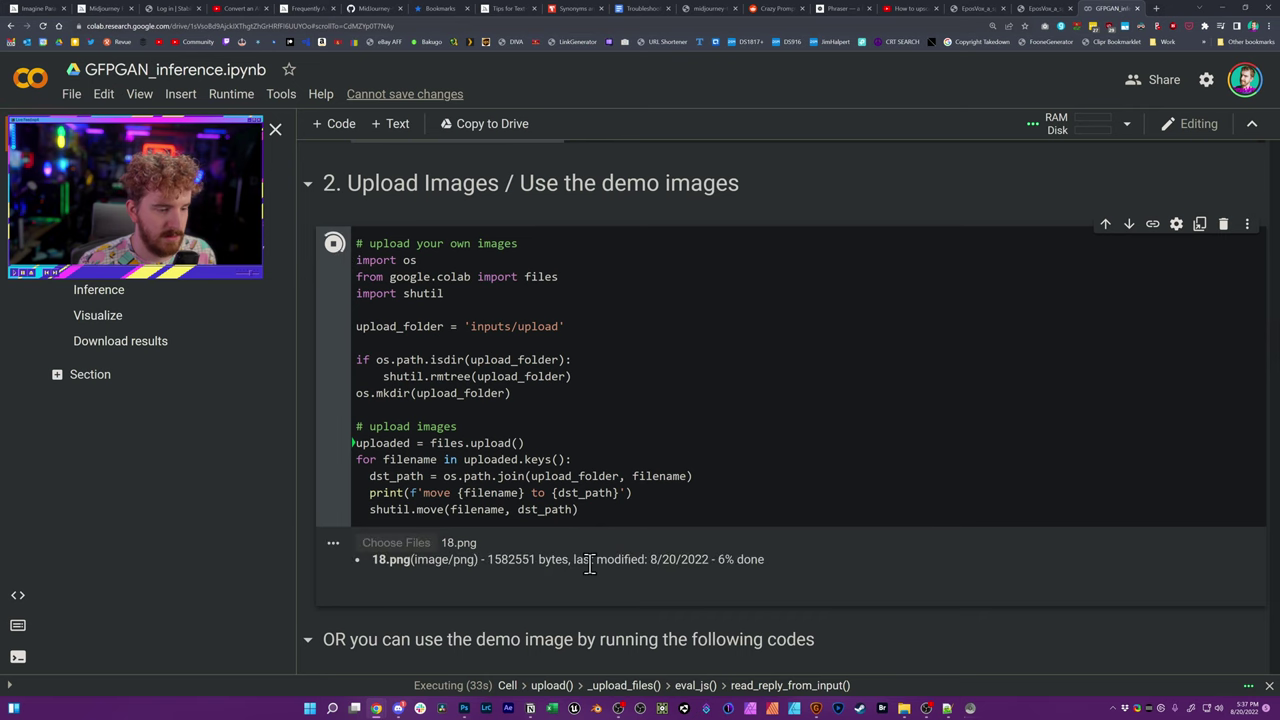
Run the Inference cell in the Colab notebook to restore the uploaded 18.png with GFPGAN model version 1.3.
scroll(589, 562, "down", 2)
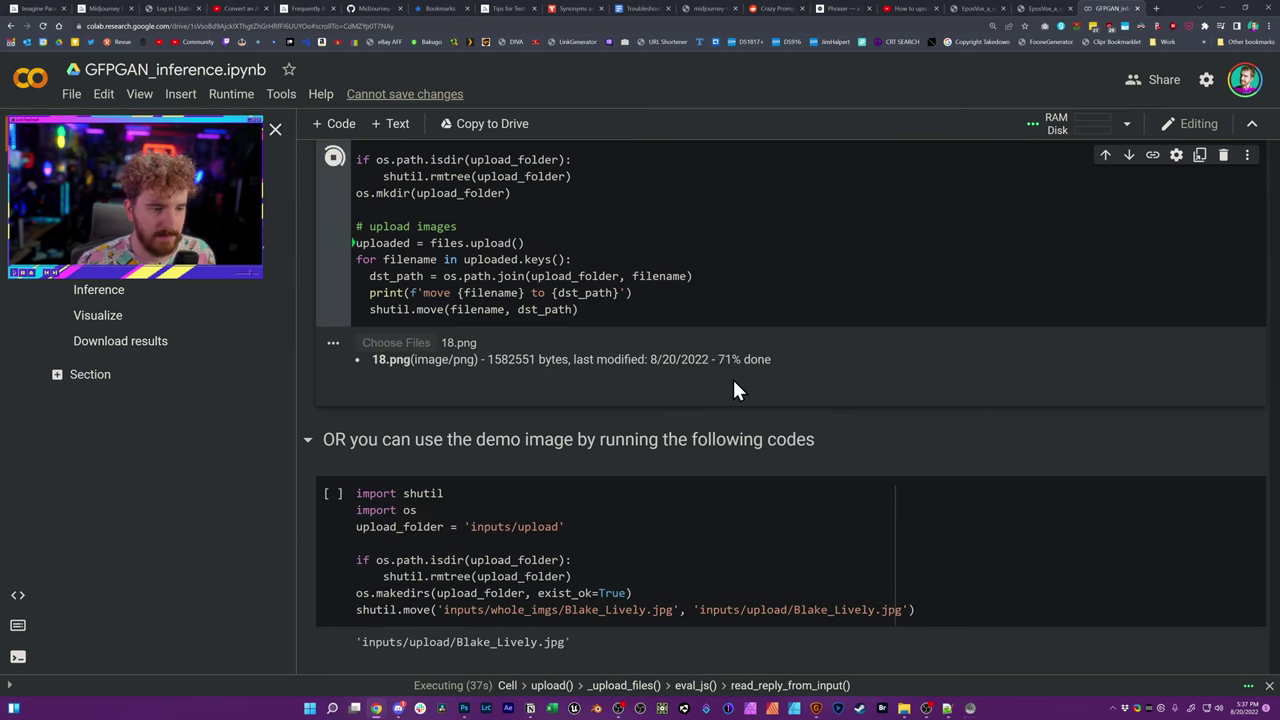
scroll(540, 416, "down", 3)
scroll(537, 416, "down", 2)
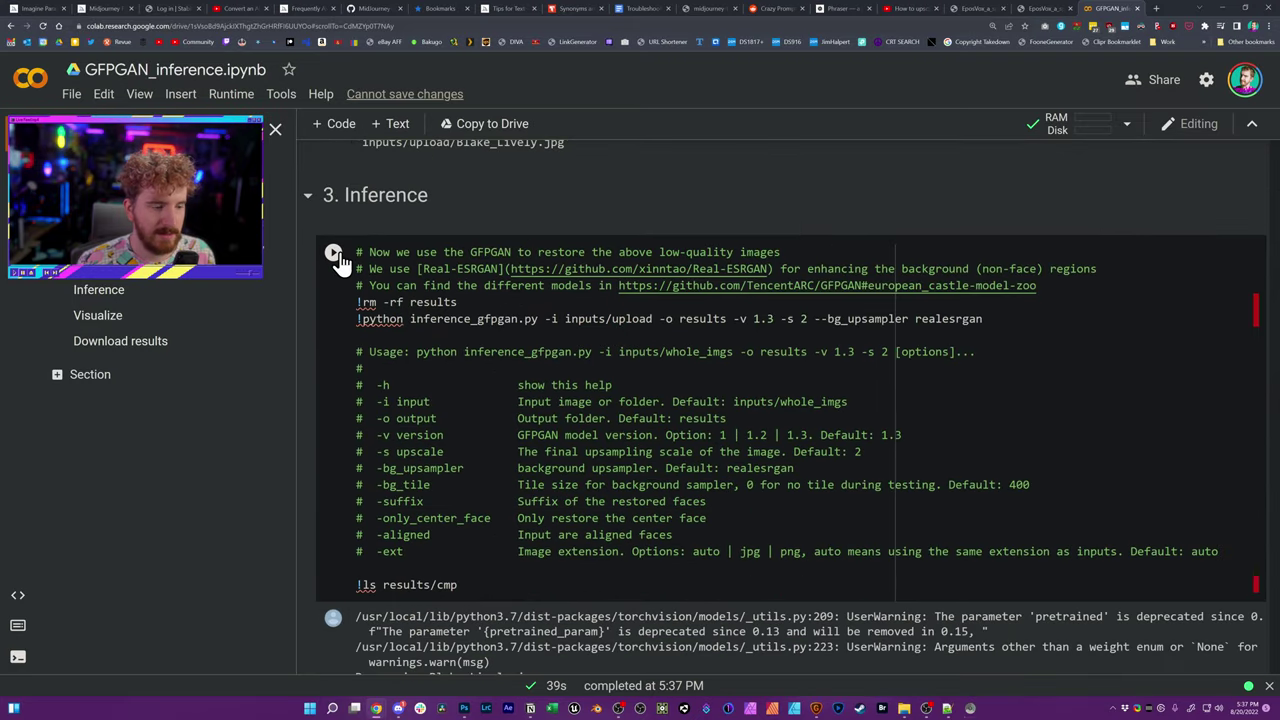
left_click(338, 254)
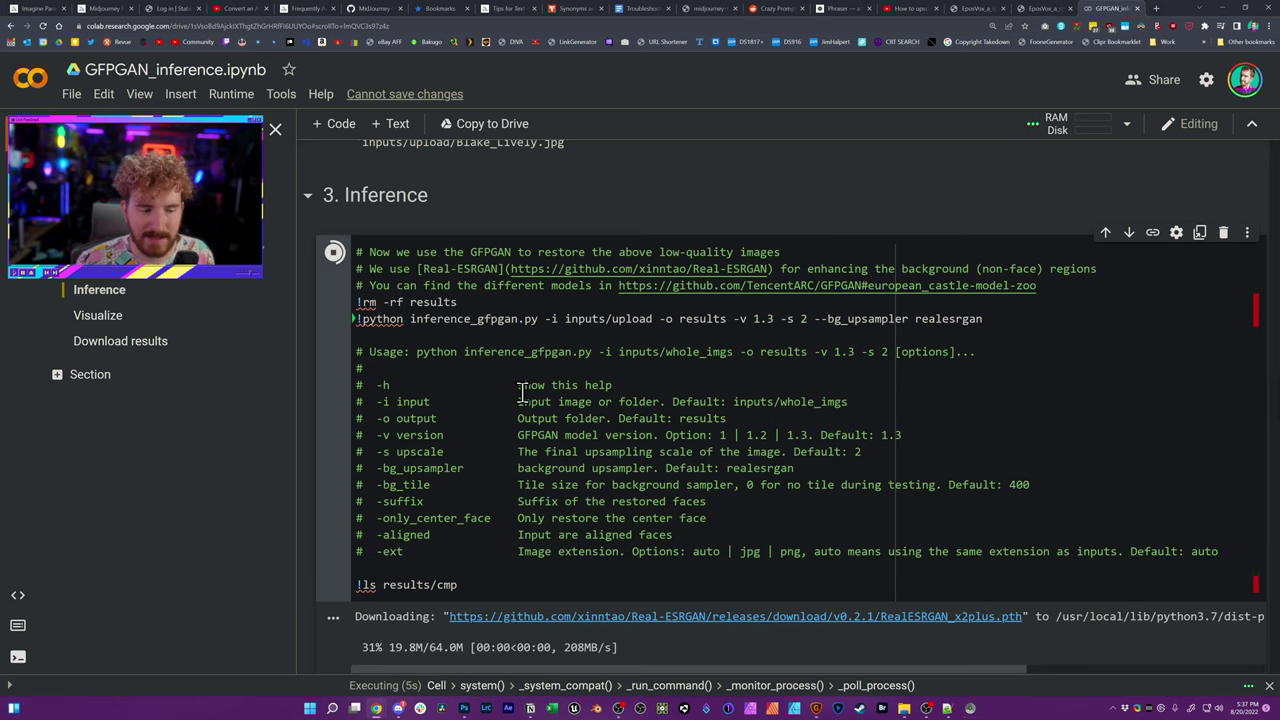
Run the first Visualize cell and compare the cropped input face with the GFPGAN output.
scroll(506, 463, "down", 4)
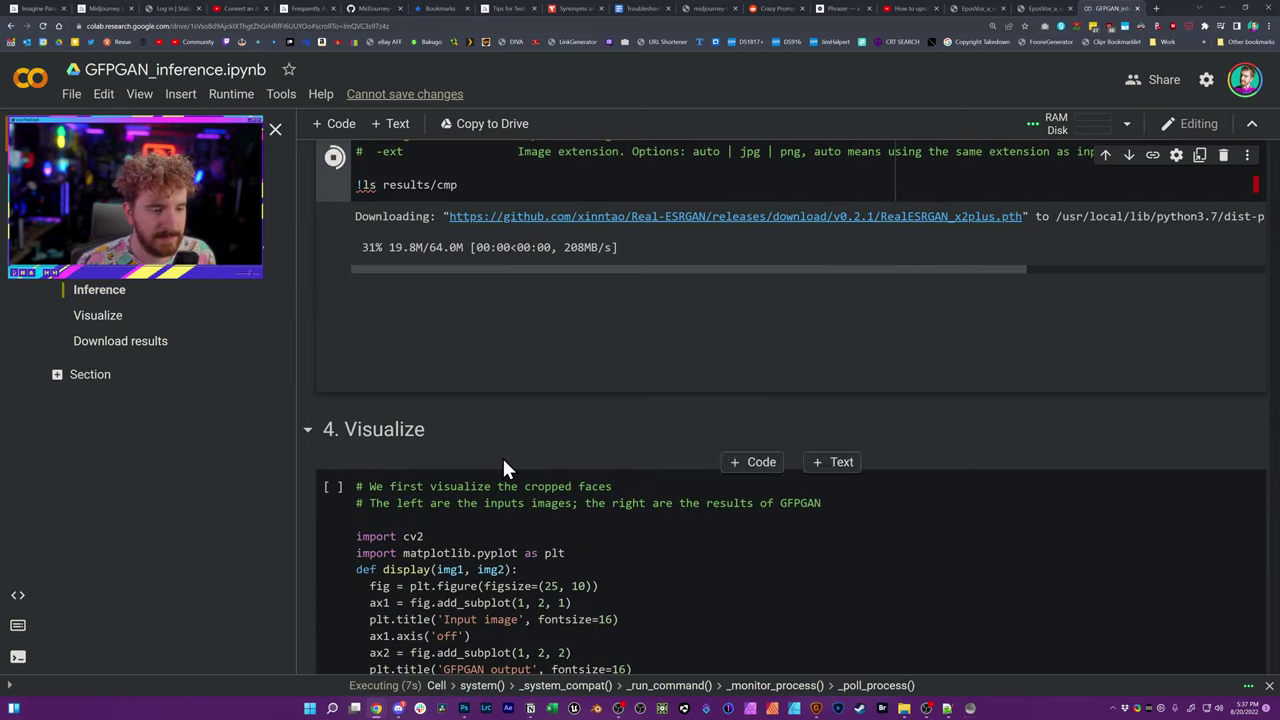
scroll(504, 466, "up", 3)
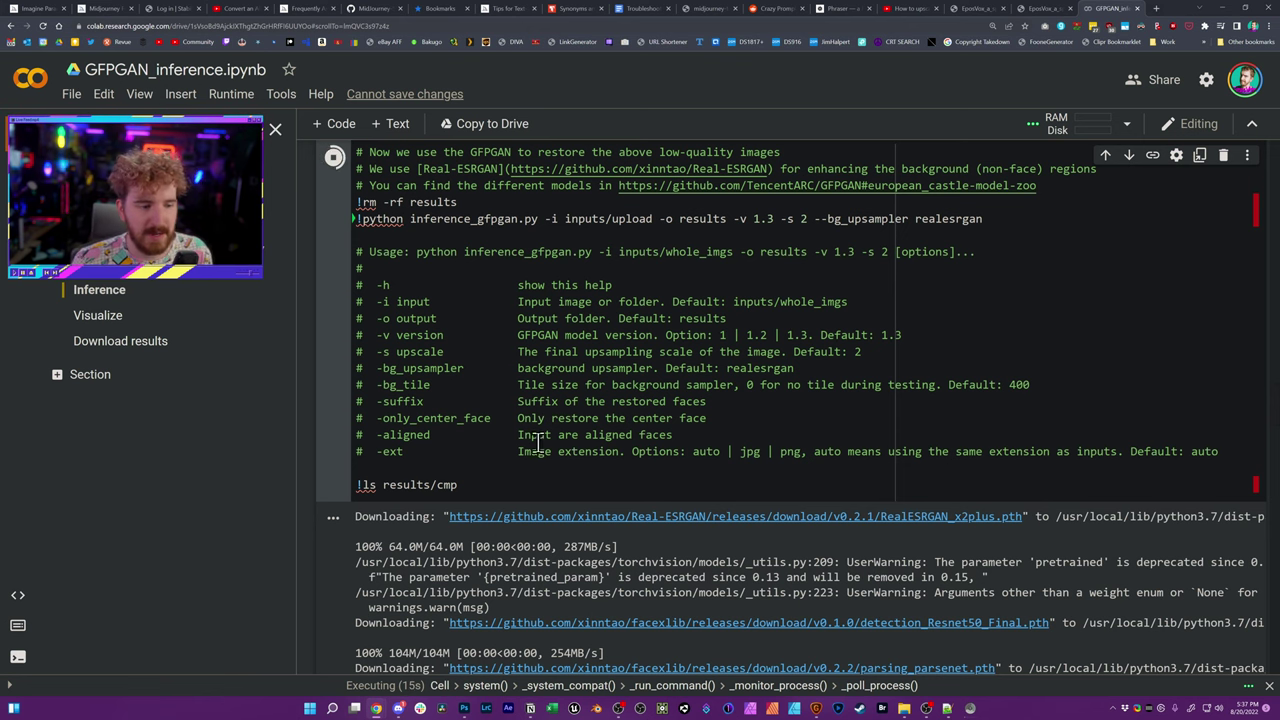
scroll(530, 437, "down", 3)
scroll(522, 445, "down", 3)
scroll(519, 448, "down", 1)
scroll(480, 420, "up", 3)
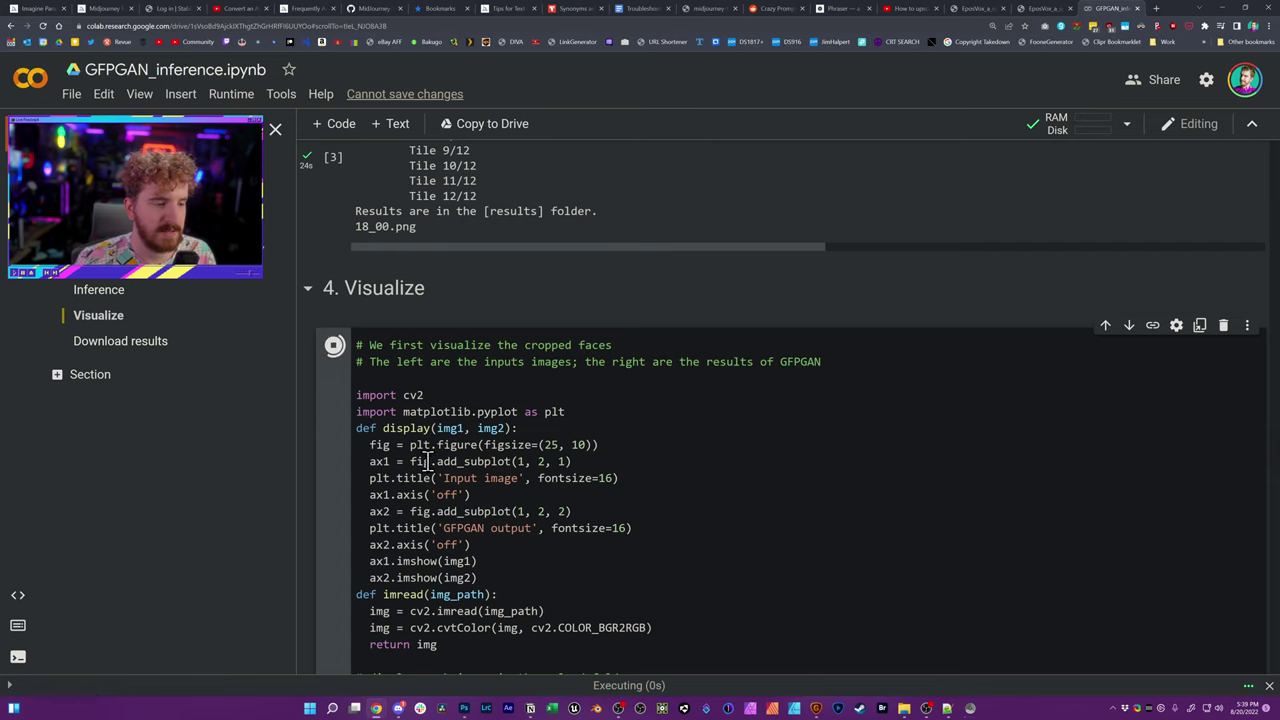
scroll(437, 470, "down", 10)
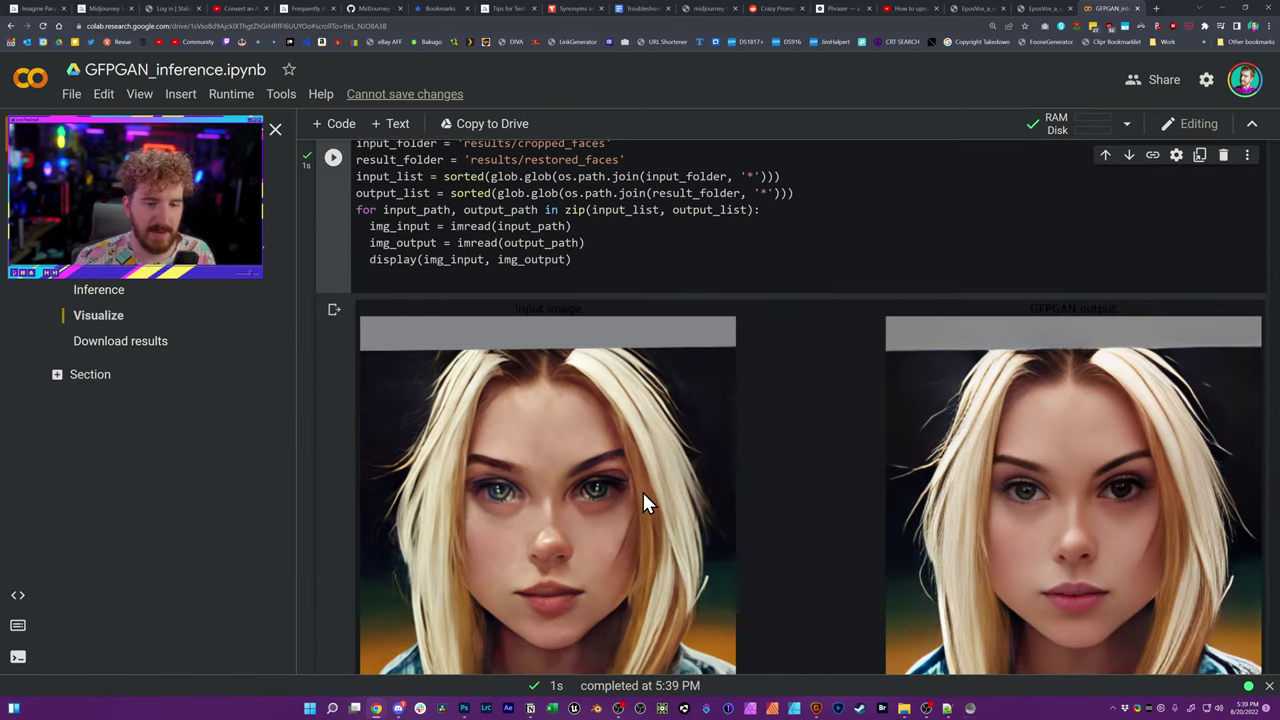
scroll(643, 495, "down", 1)
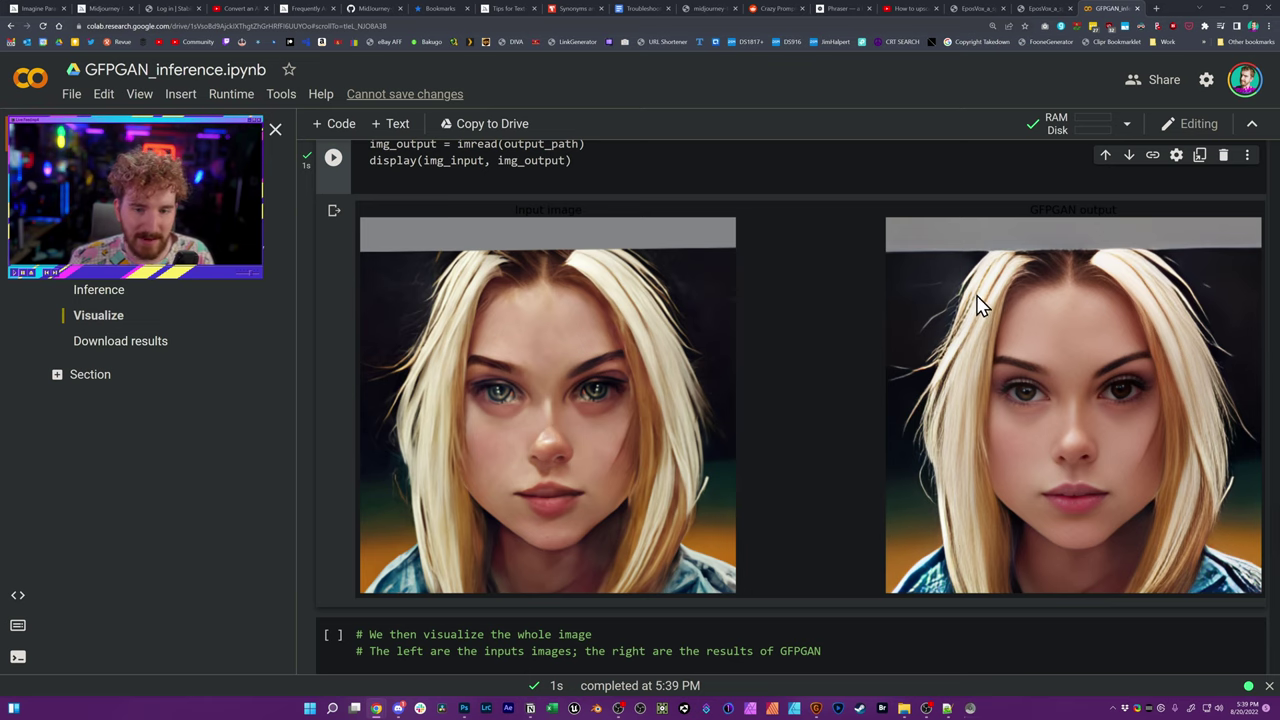
Run the second Visualize cell to compare the whole input portrait with its GFPGAN output.
scroll(1040, 435, "down", 2)
scroll(1037, 423, "down", 4)
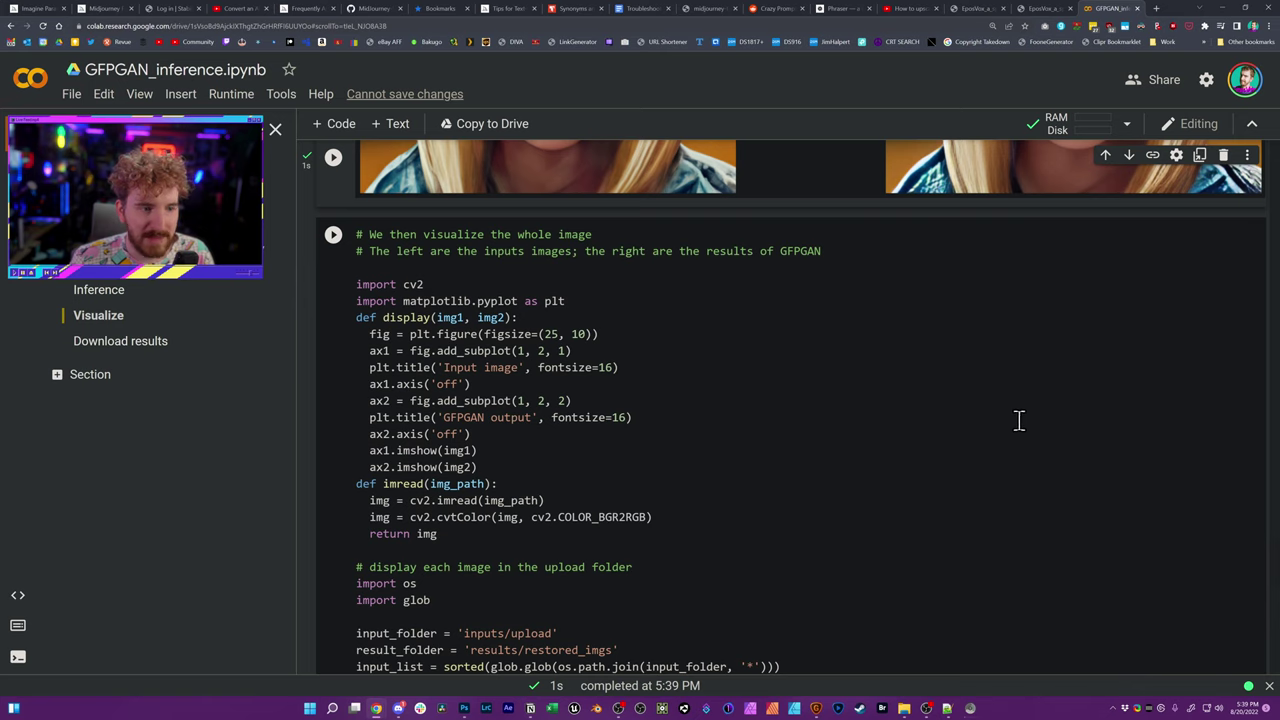
left_click(333, 238)
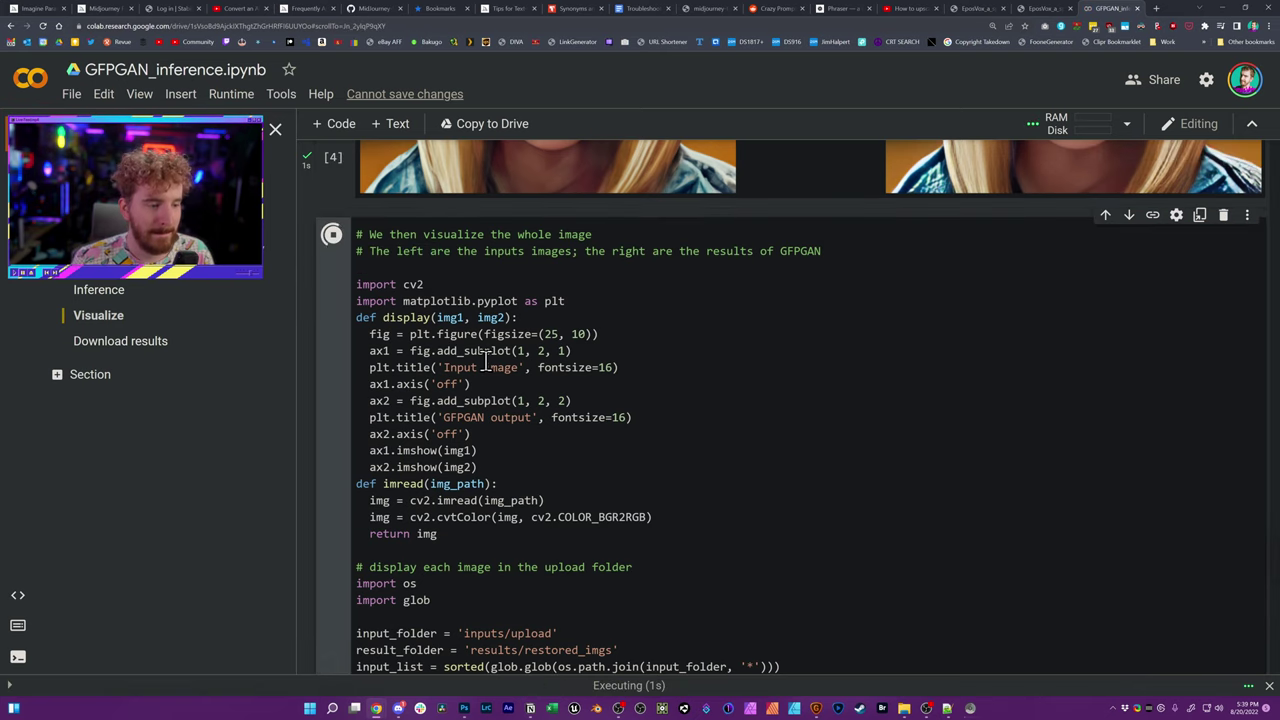
scroll(486, 365, "down", 8)
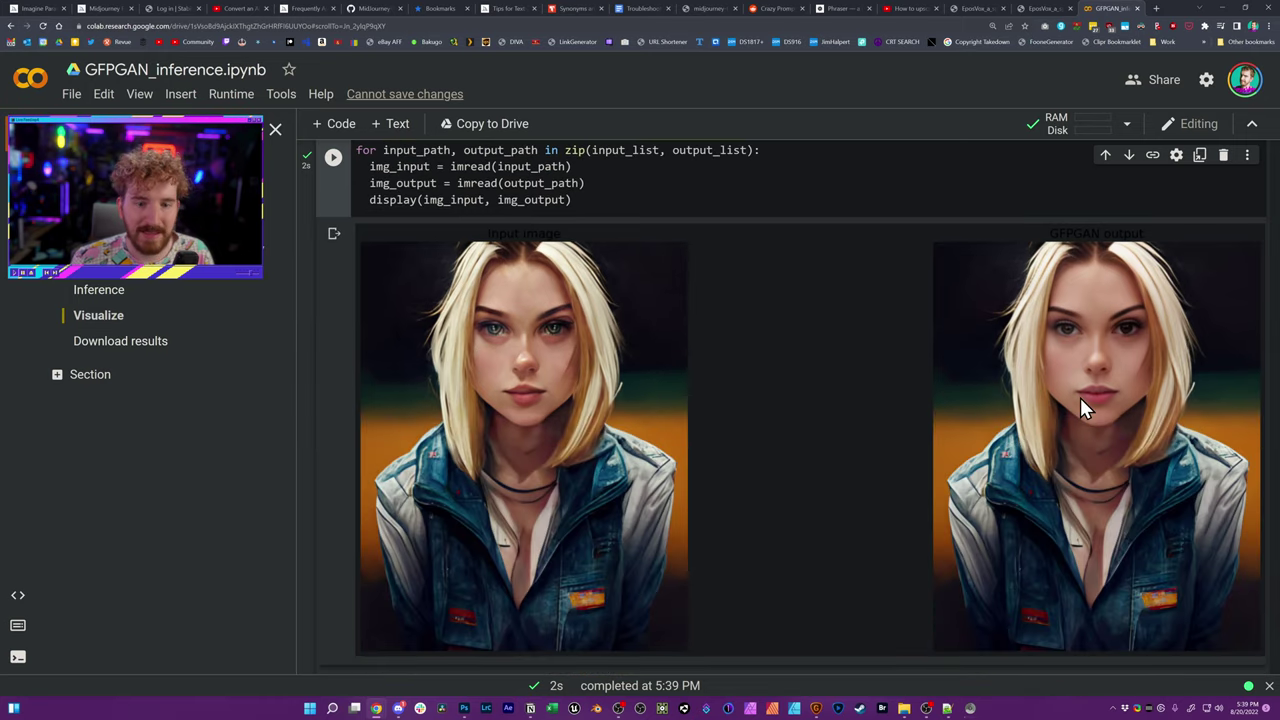
scroll(990, 446, "down", 3)
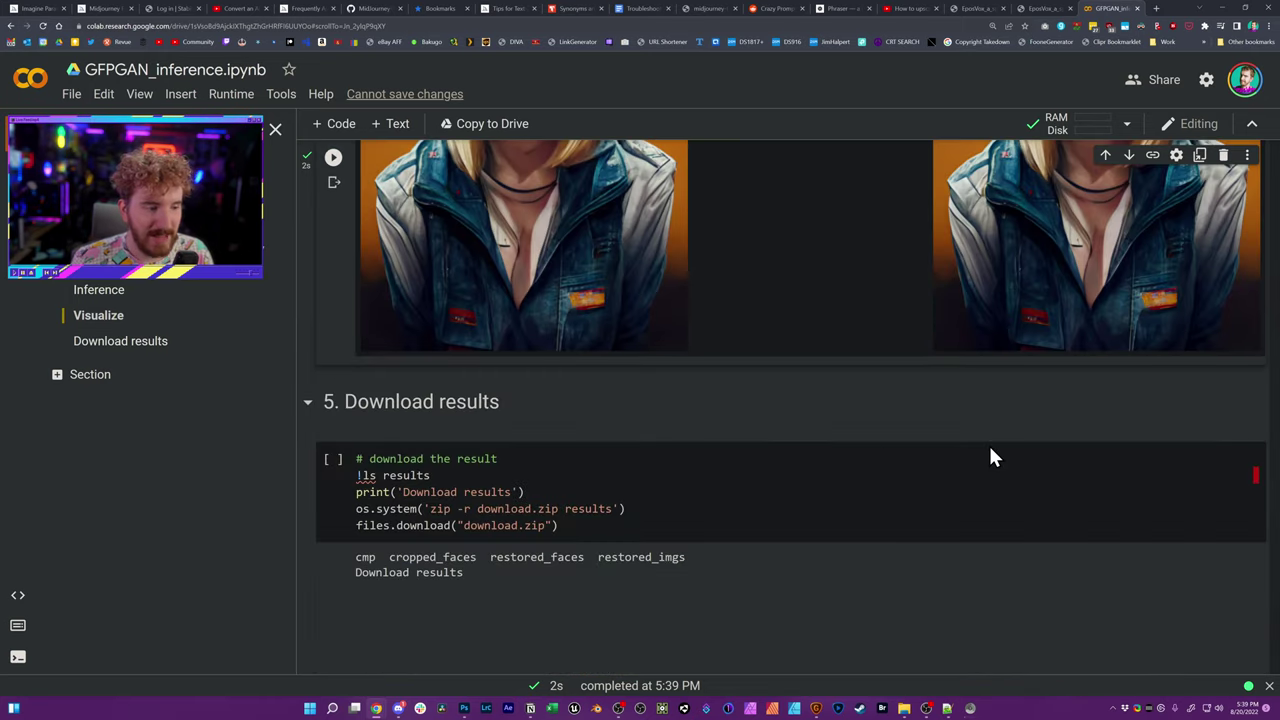
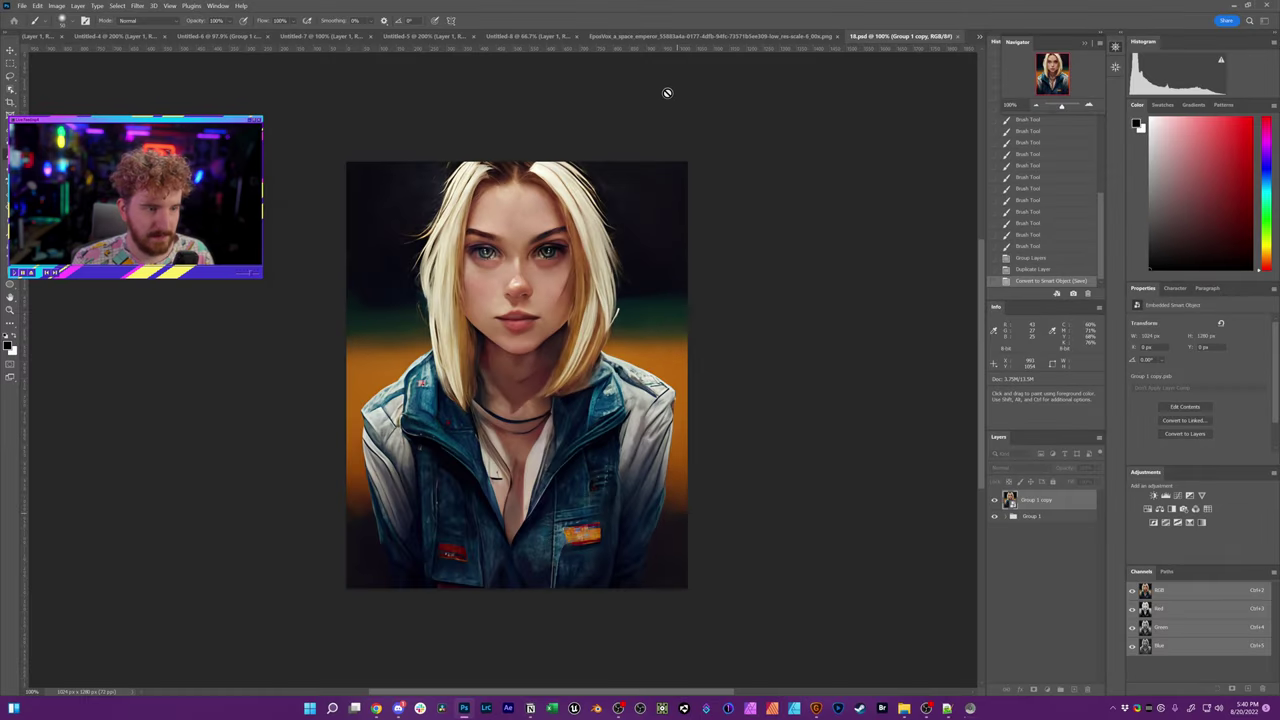
Place the restored 18.png in the Photoshop document as an embedded smart object above Group 1 copy.
key("ctrl+t")
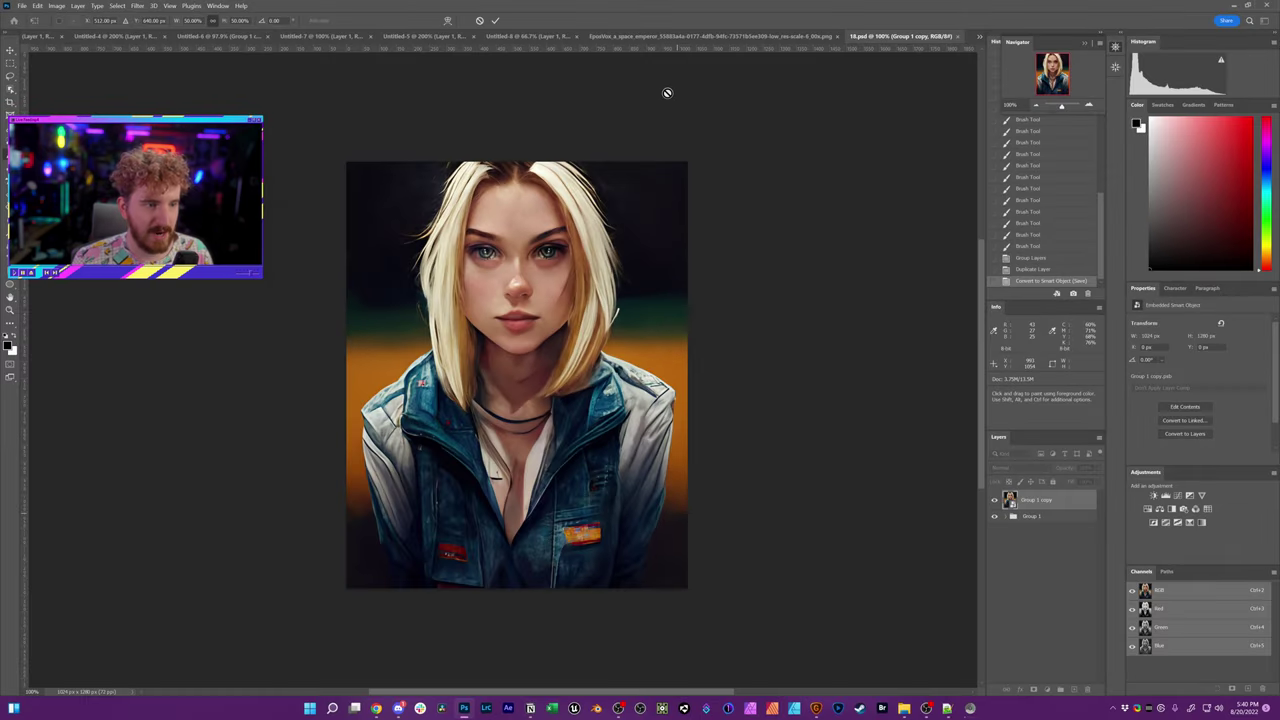
left_click_drag(667, 93, 604, 335)
key("Return")
Compare the restored face with the original by toggling the visibility of layer 18.
key("ctrl+plus")
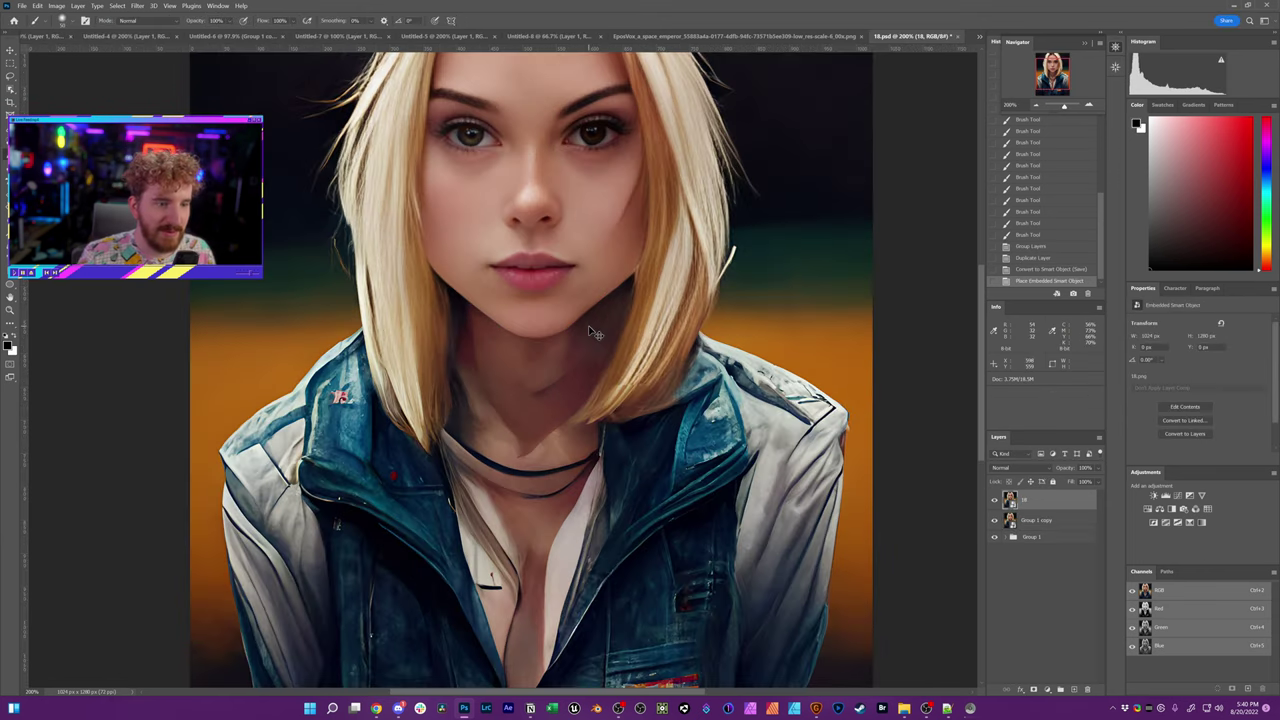
scroll(570, 290, "up", 3)
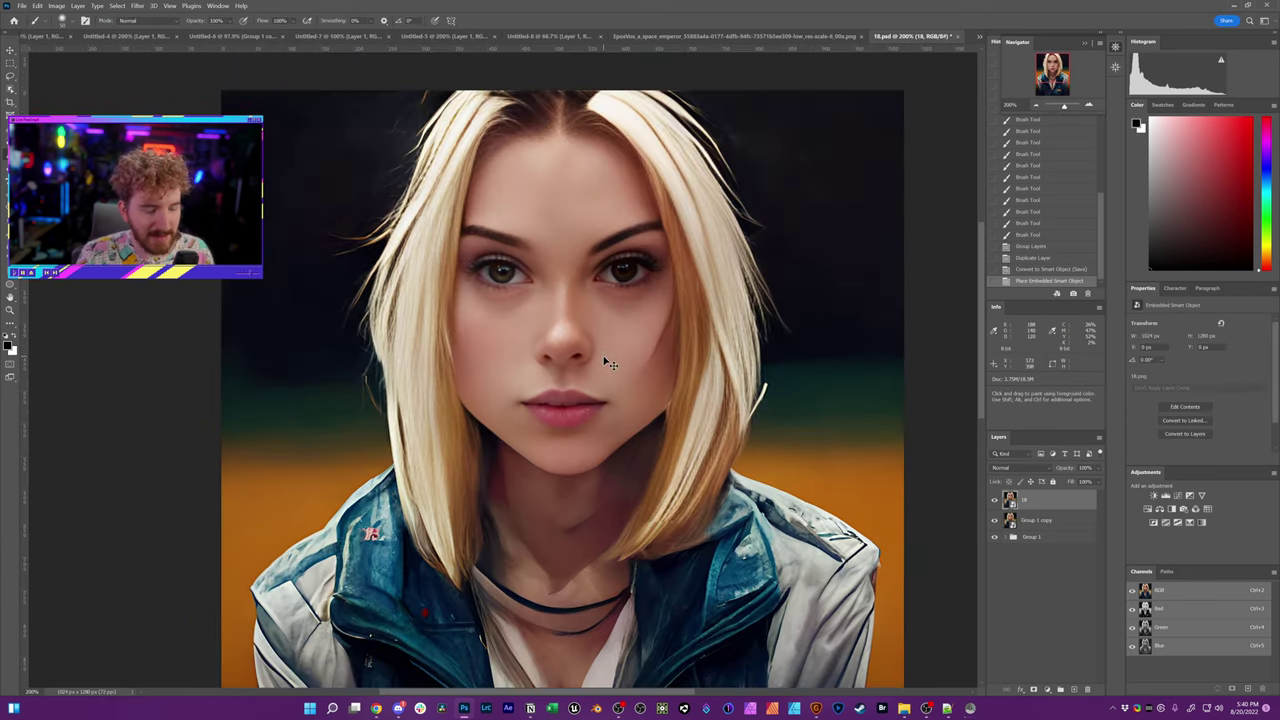
key("ctrl+plus")
left_click_drag(608, 277, 590, 375)
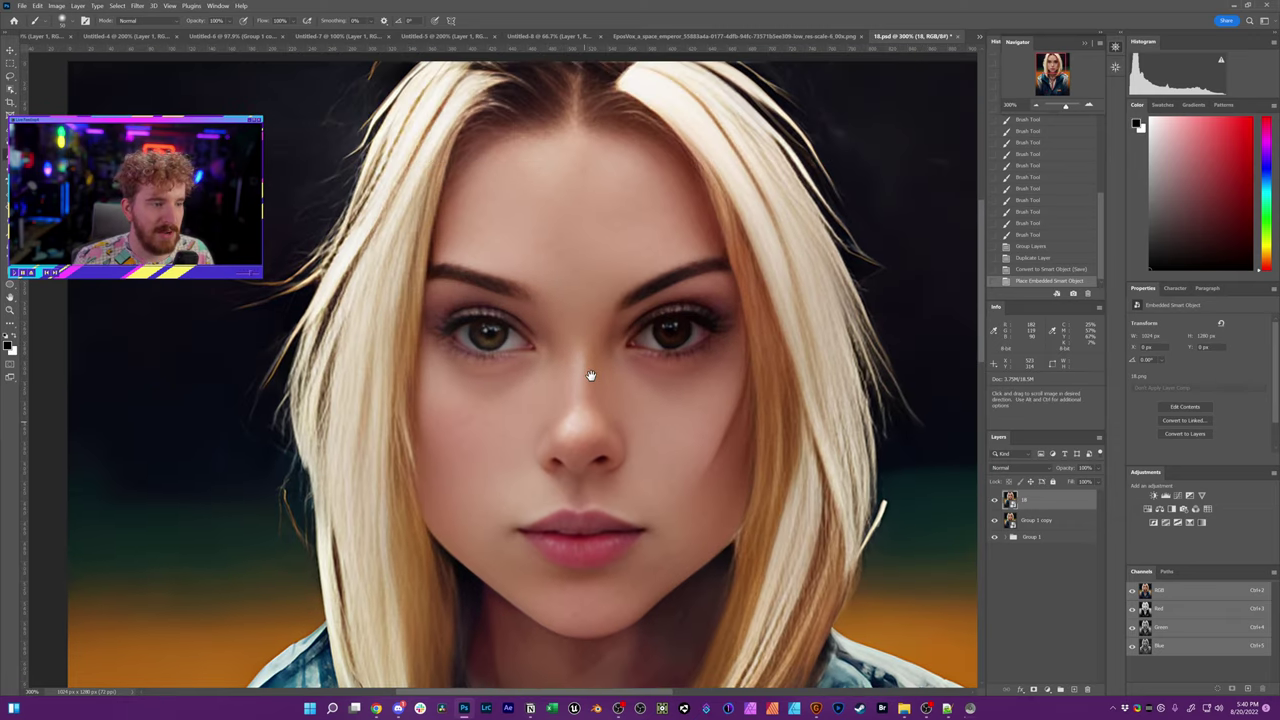
left_click(995, 505)
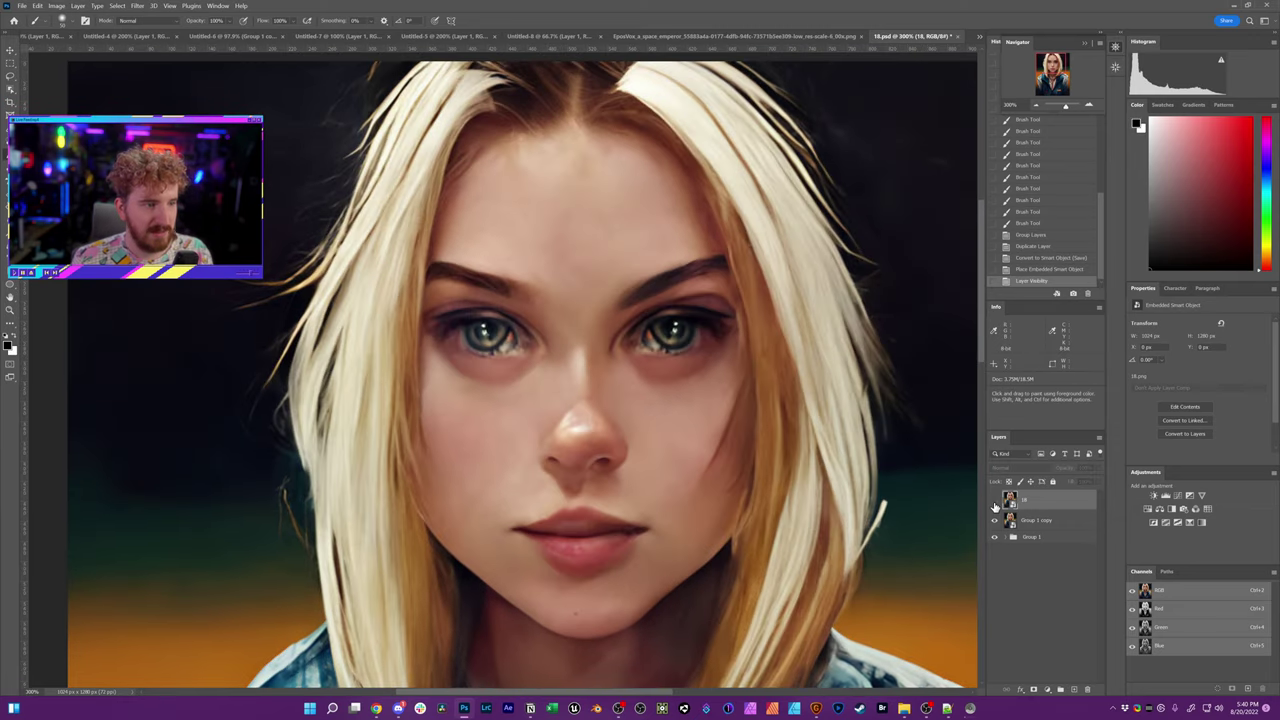
left_click(995, 505)
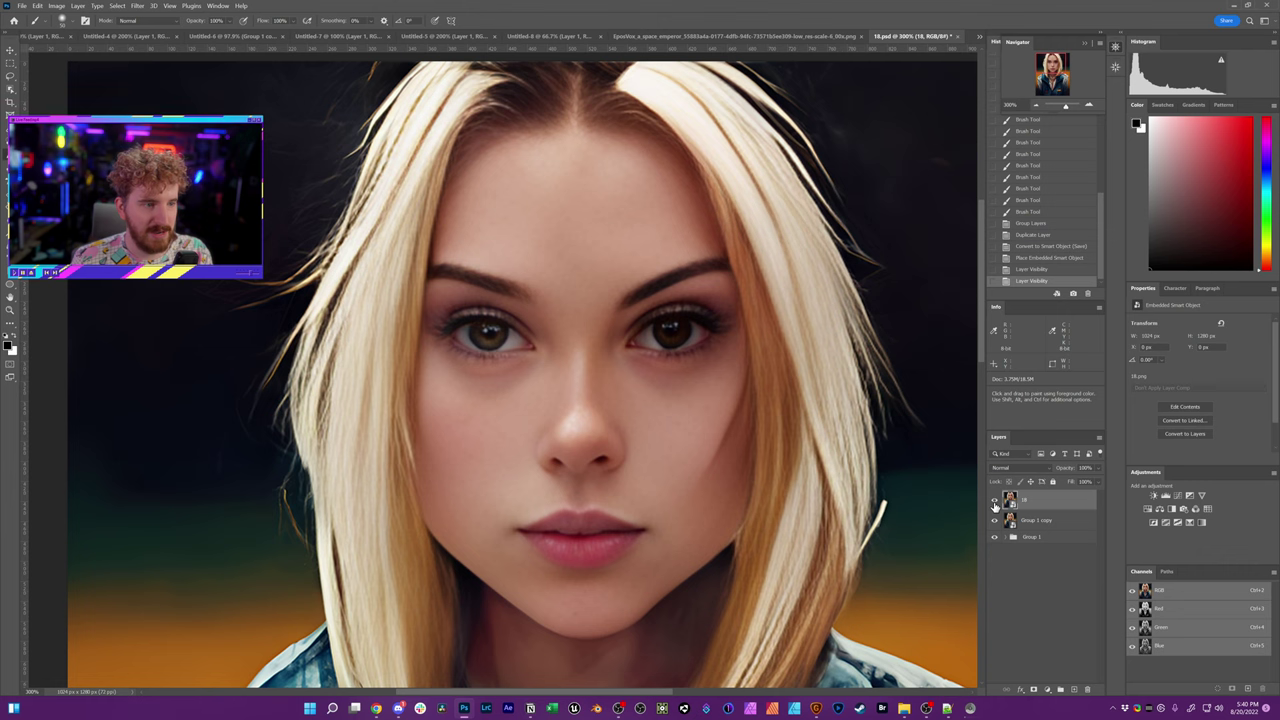
left_click(995, 505)
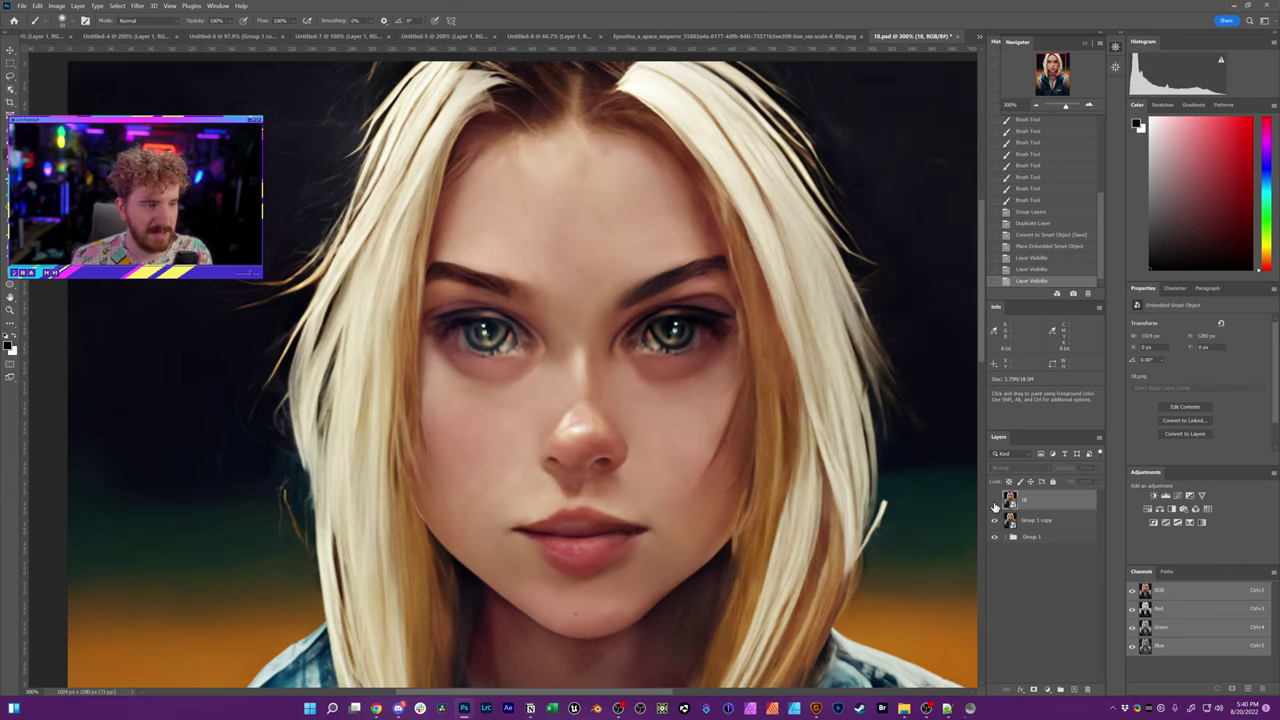
left_click(995, 505)
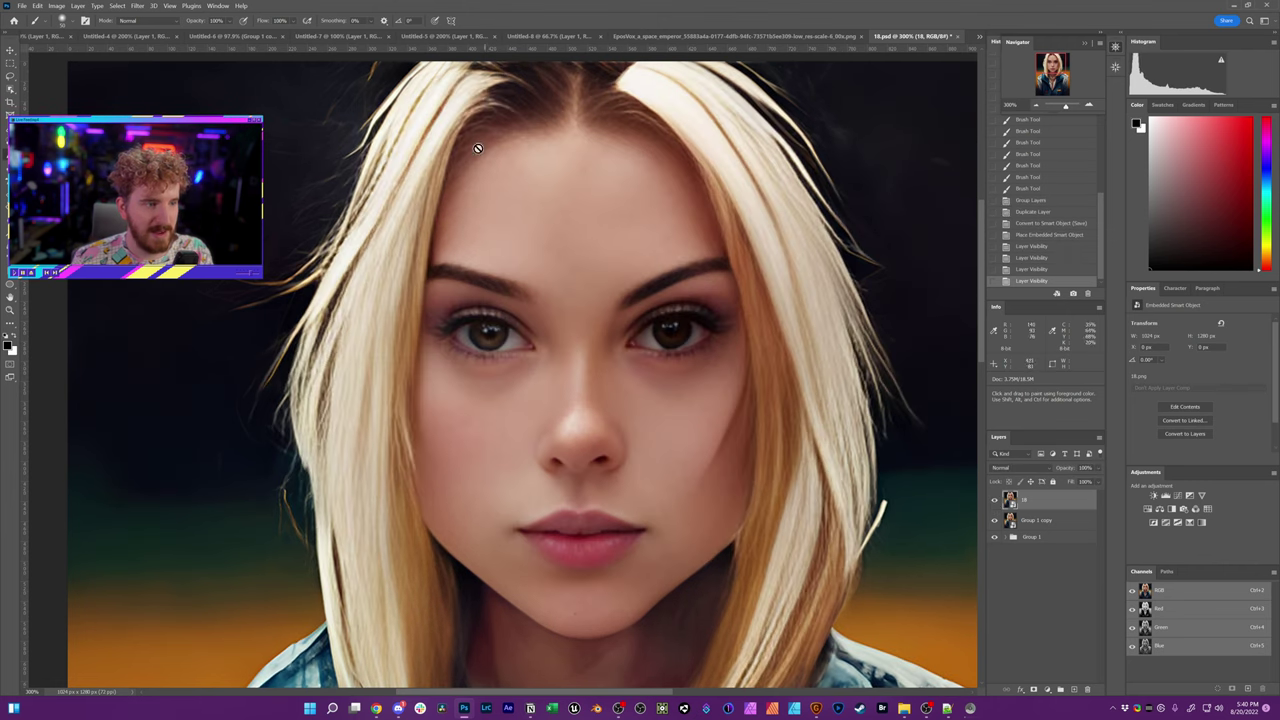
Add a layer mask to layer 18 and paint black along the outer hair to bring back the original strands.
left_click(1034, 692)
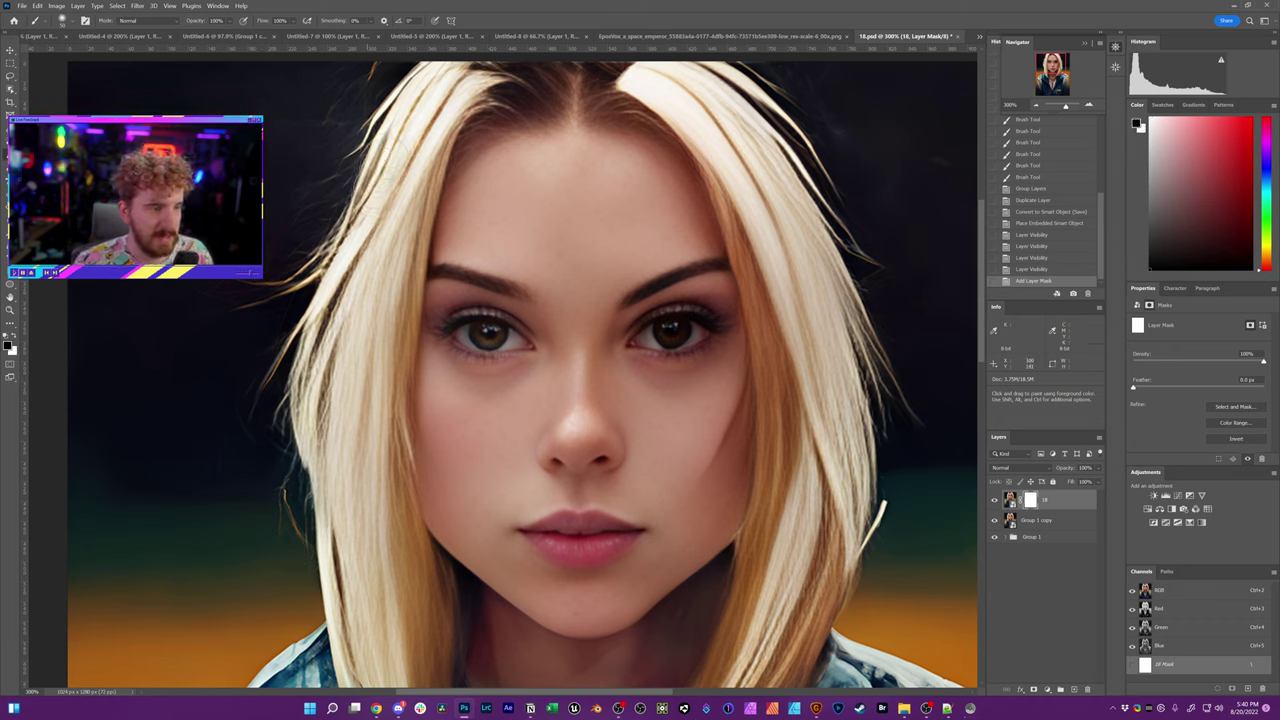
left_click_drag(352, 215, 254, 312)
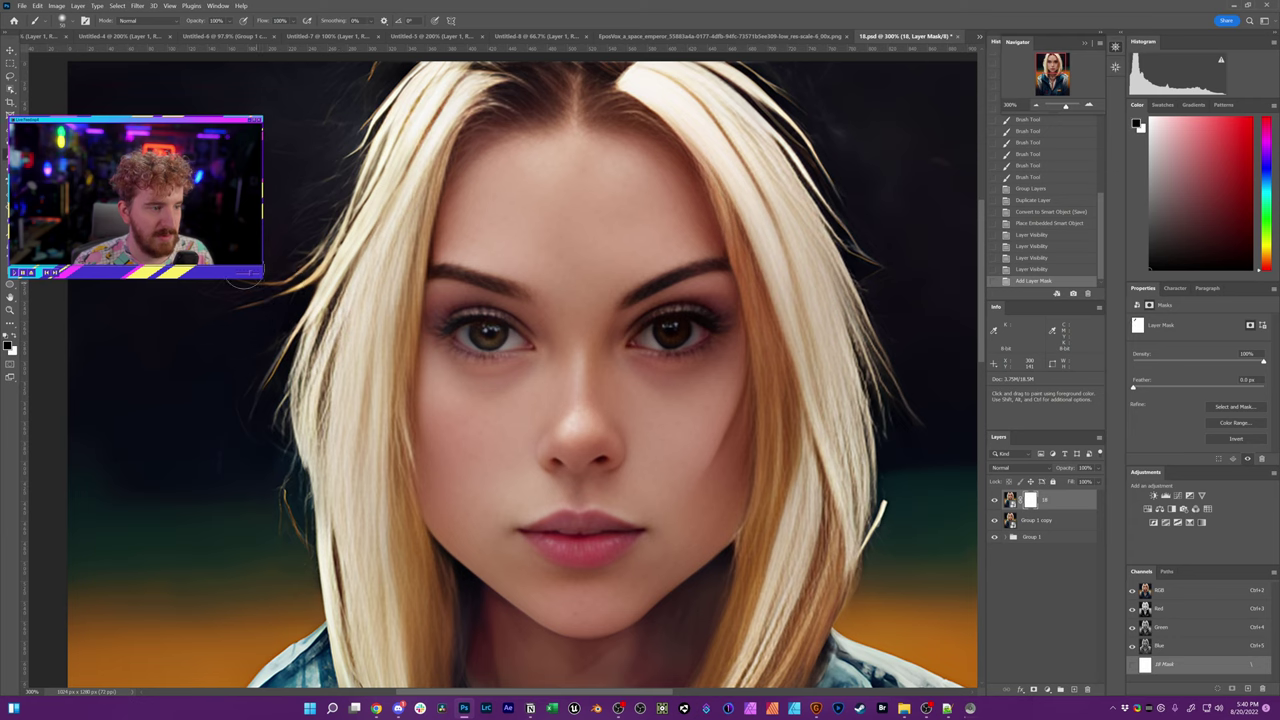
left_click(244, 284)
mouse_move(298, 97)
left_mouse_down()
mouse_move(339, 83)
mouse_move(341, 127)
mouse_move(380, 140)
left_mouse_up()
key("ctrl+z")
key("space")
mouse_move(478, 326)
left_mouse_down()
mouse_move(447, 557)
mouse_move(453, 499)
left_mouse_up()
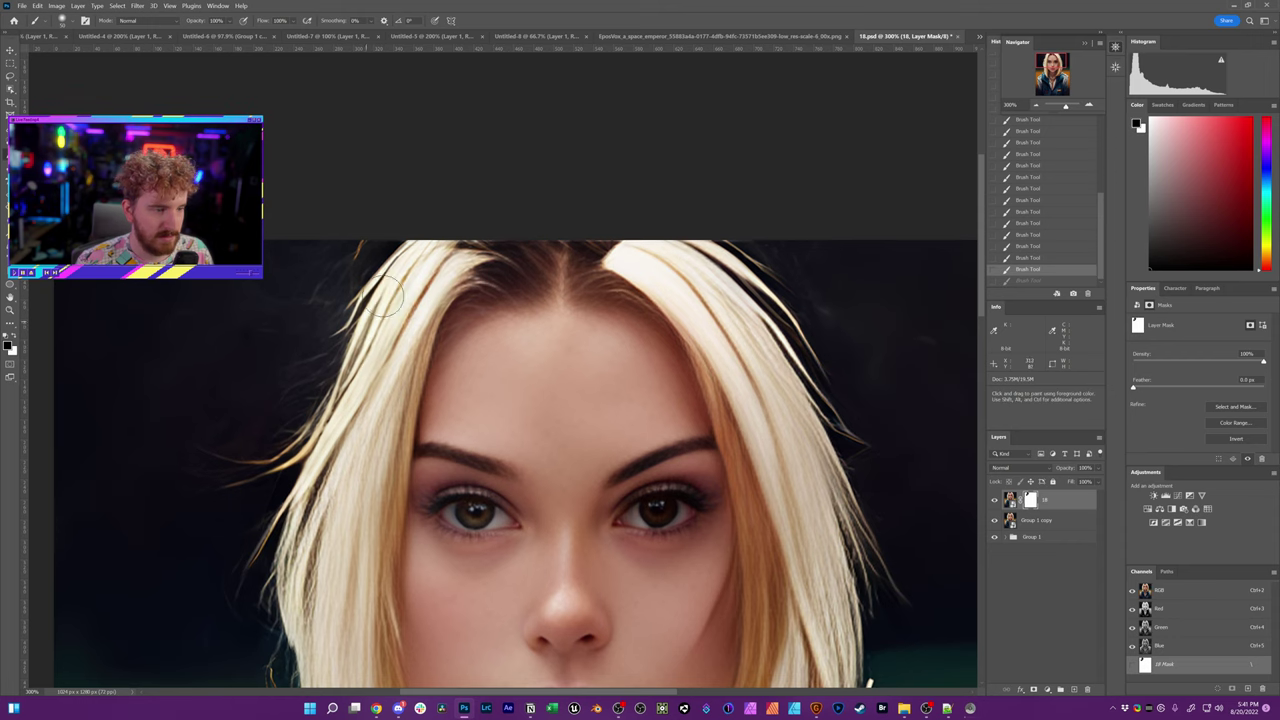
left_click_drag(737, 258, 775, 335)
mouse_move(852, 408)
left_mouse_down()
mouse_move(838, 549)
mouse_move(830, 531)
mouse_move(882, 621)
mouse_move(812, 446)
mouse_move(743, 332)
mouse_move(749, 313)
mouse_move(690, 261)
left_mouse_up()
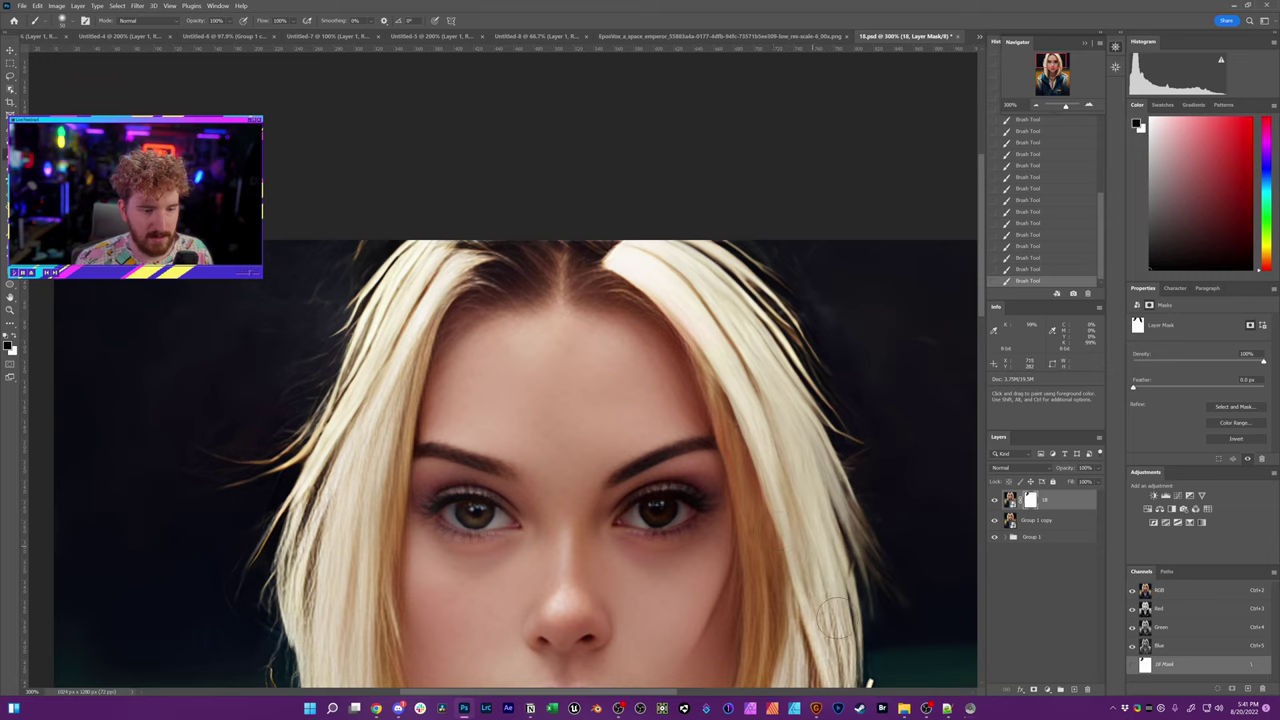
key("space")
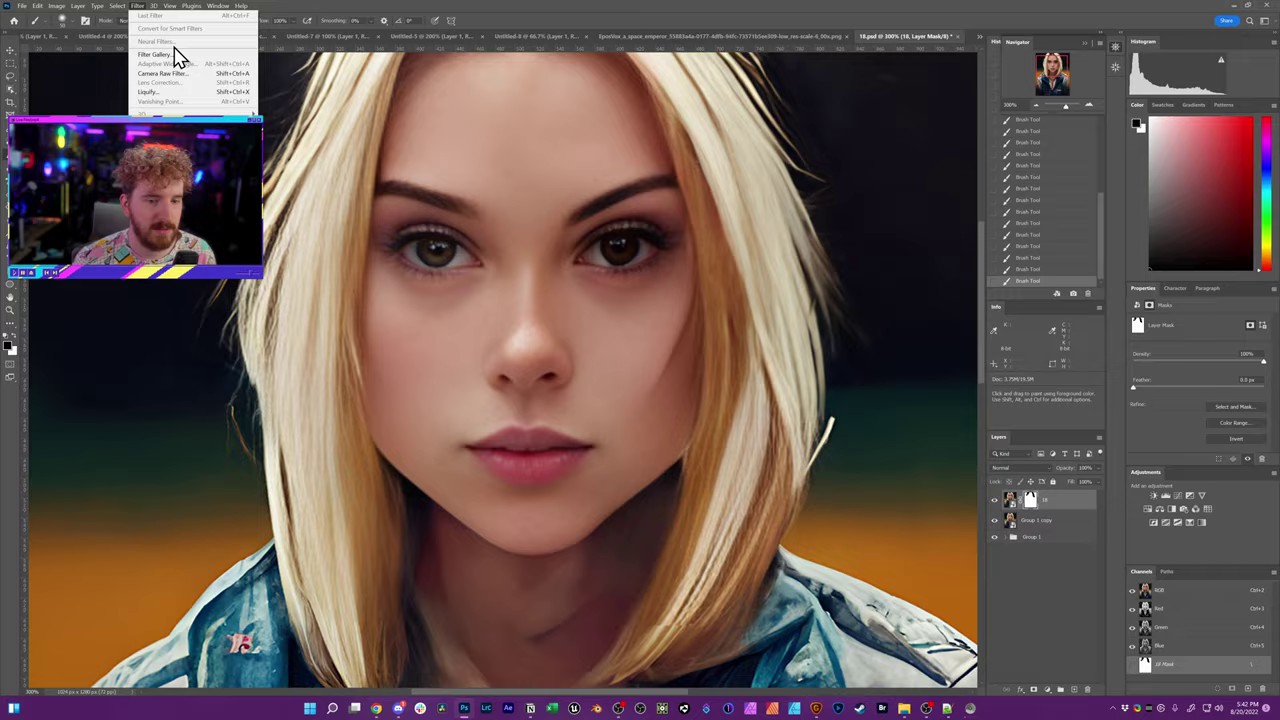
Rasterize layer 18 and open the Neural Filters for it.
right_click(1040, 510)
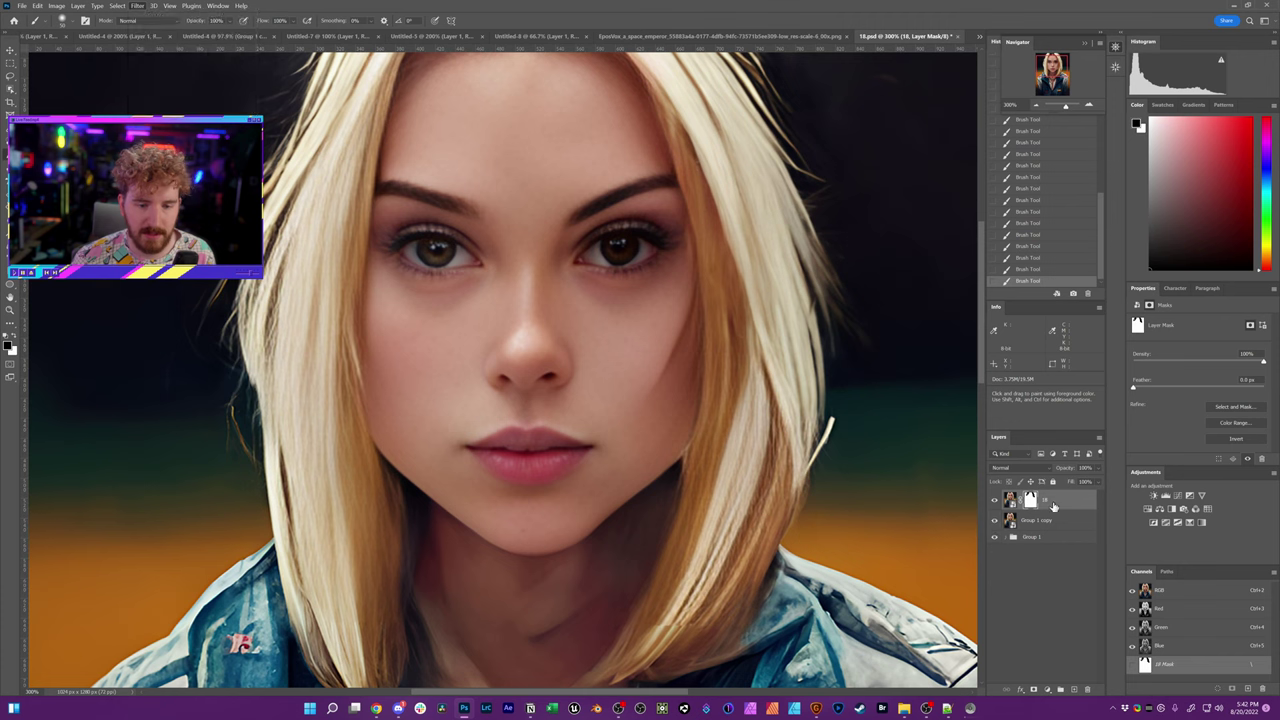
left_click(1098, 249)
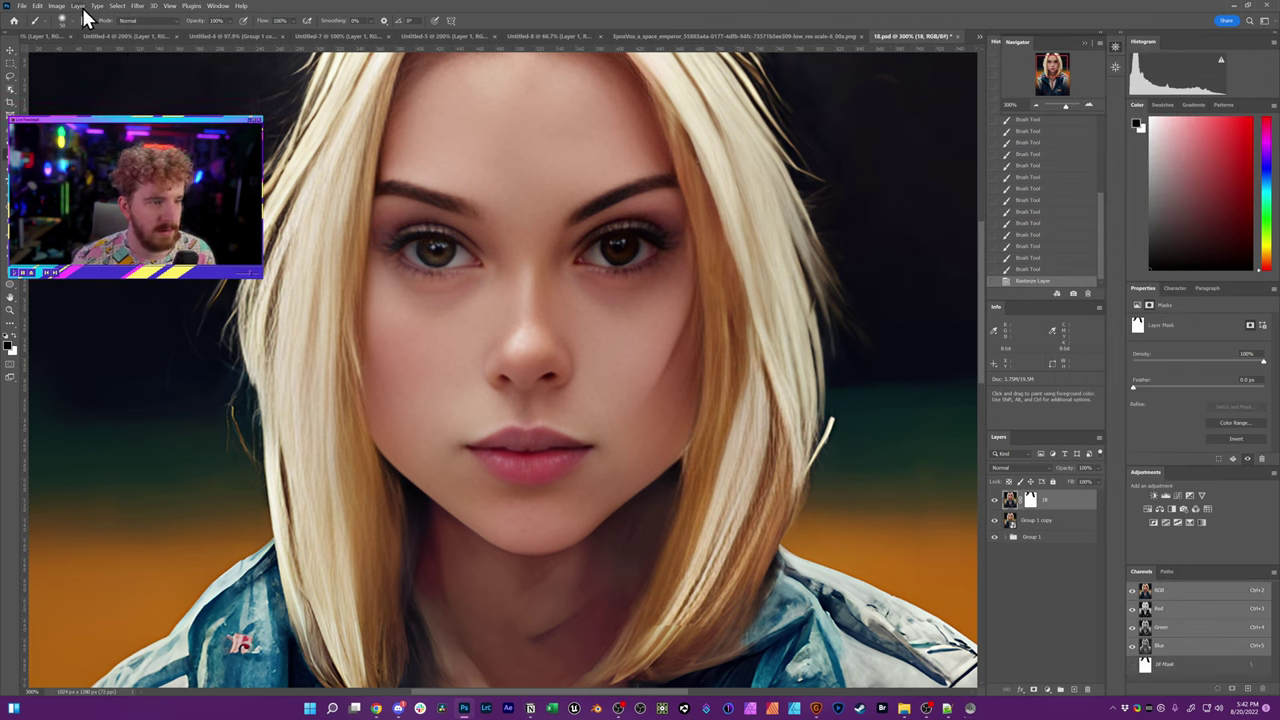
left_click(137, 6)
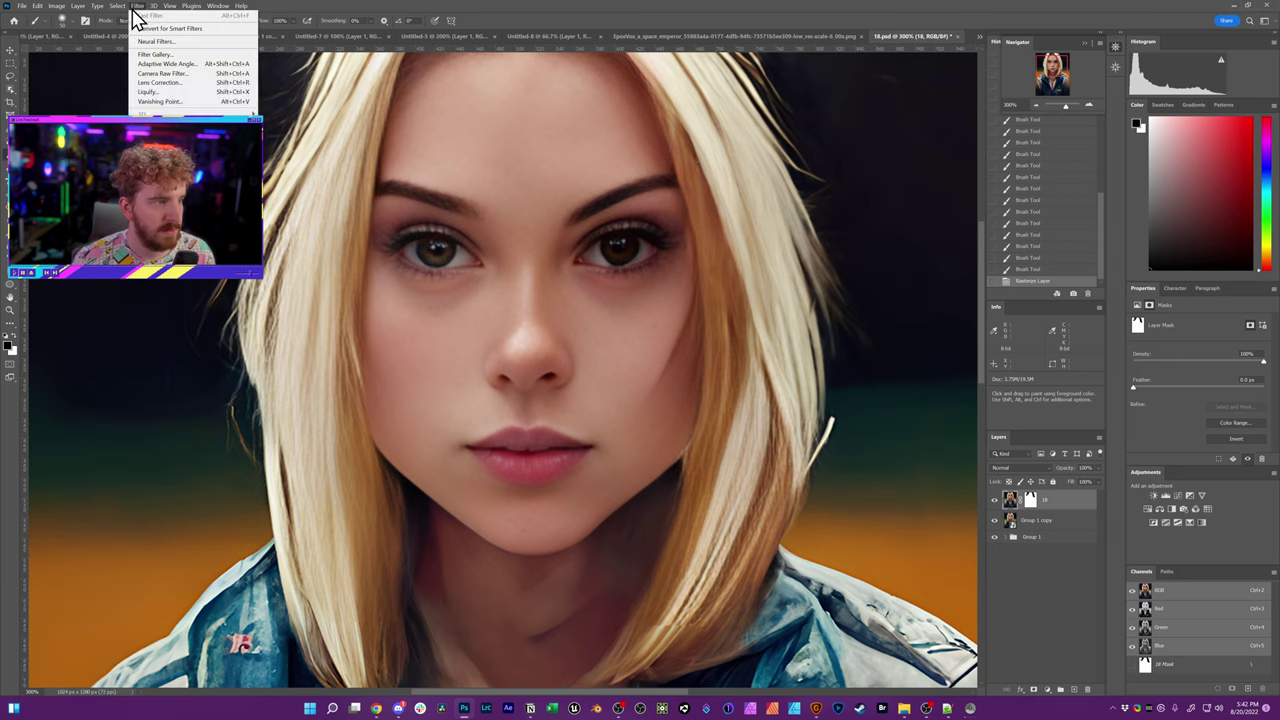
left_click(206, 44)
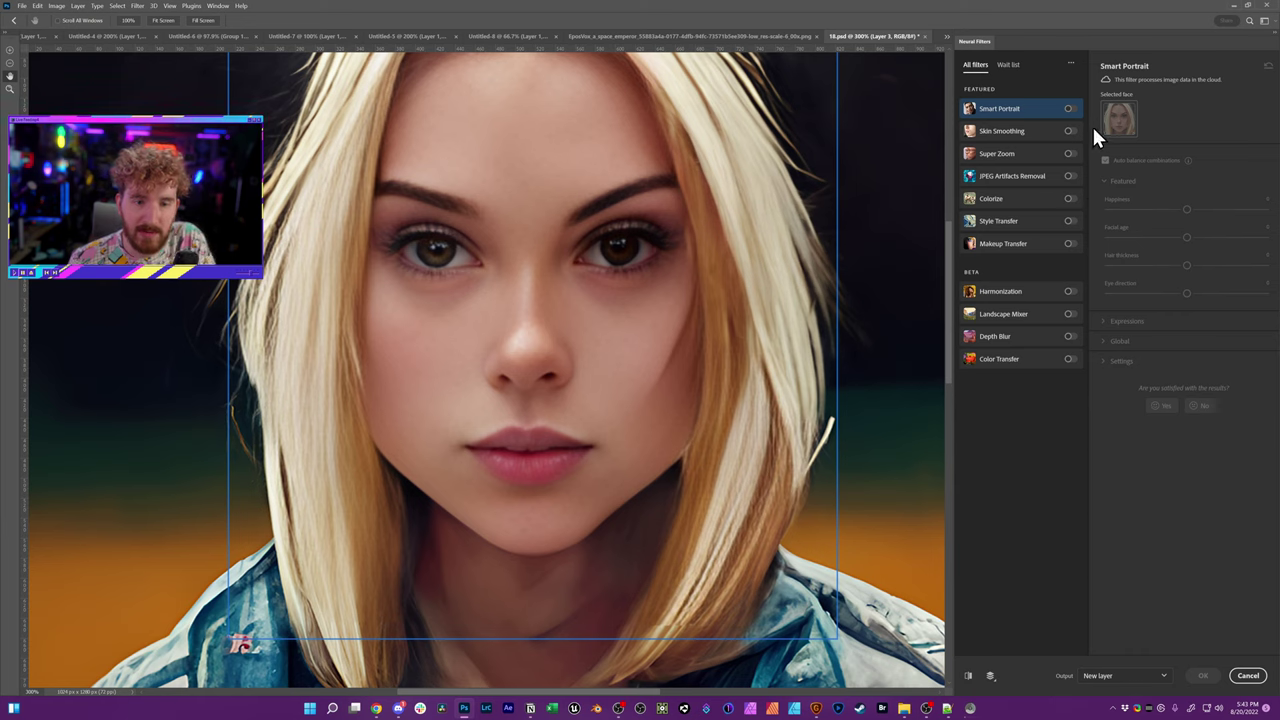
Try the Smart Portrait filter with Happiness at +38 and a raised Facial age, and turn it off.
left_click(1071, 109)
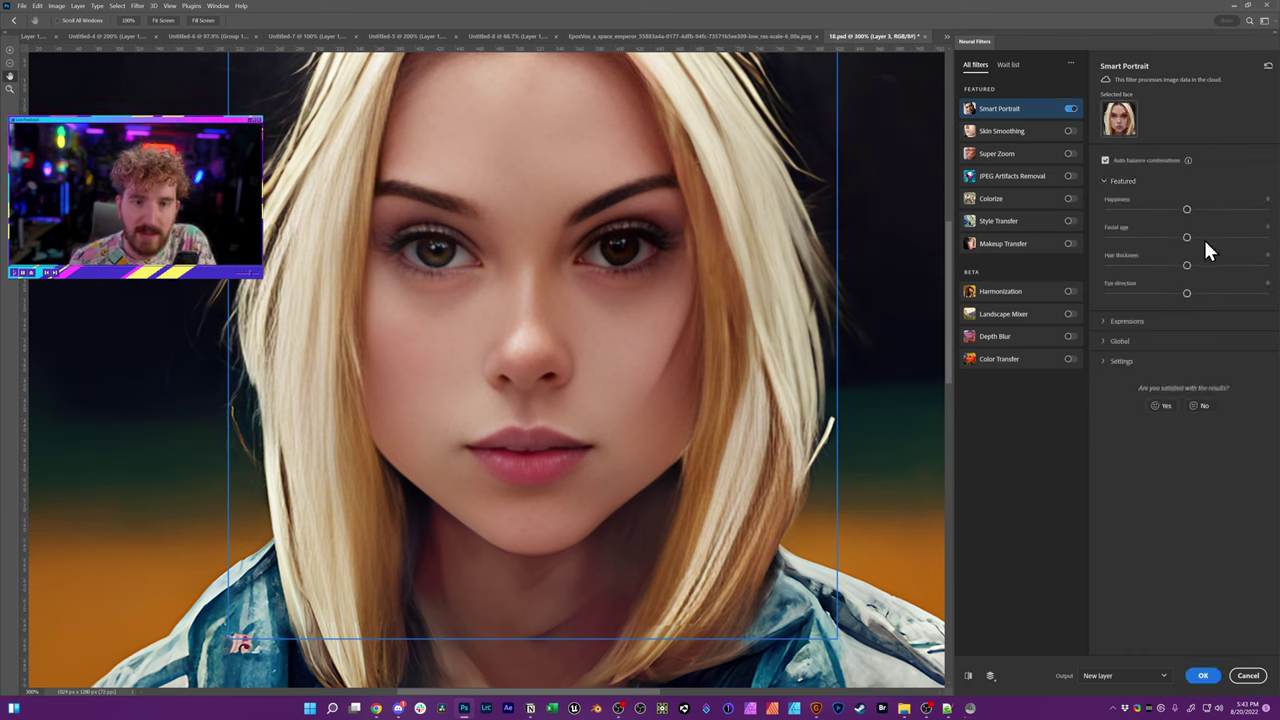
left_click_drag(1252, 214, 1254, 215)
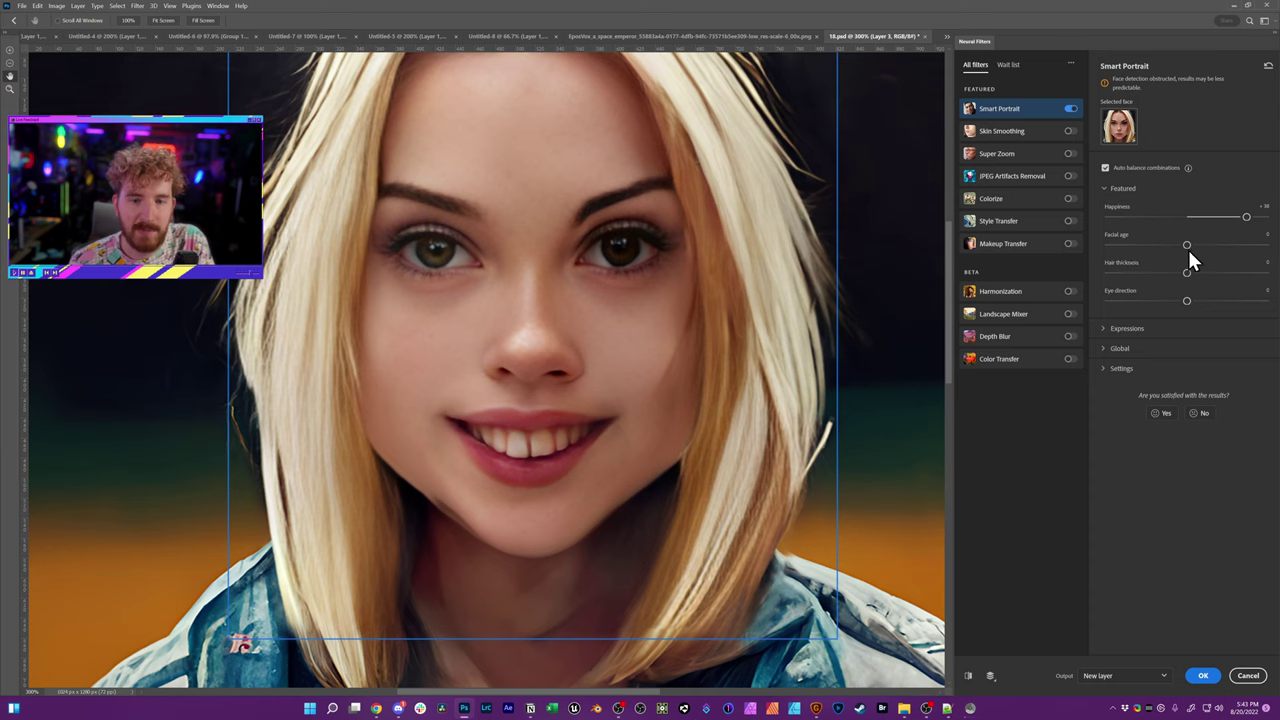
left_click_drag(1209, 250, 1270, 260)
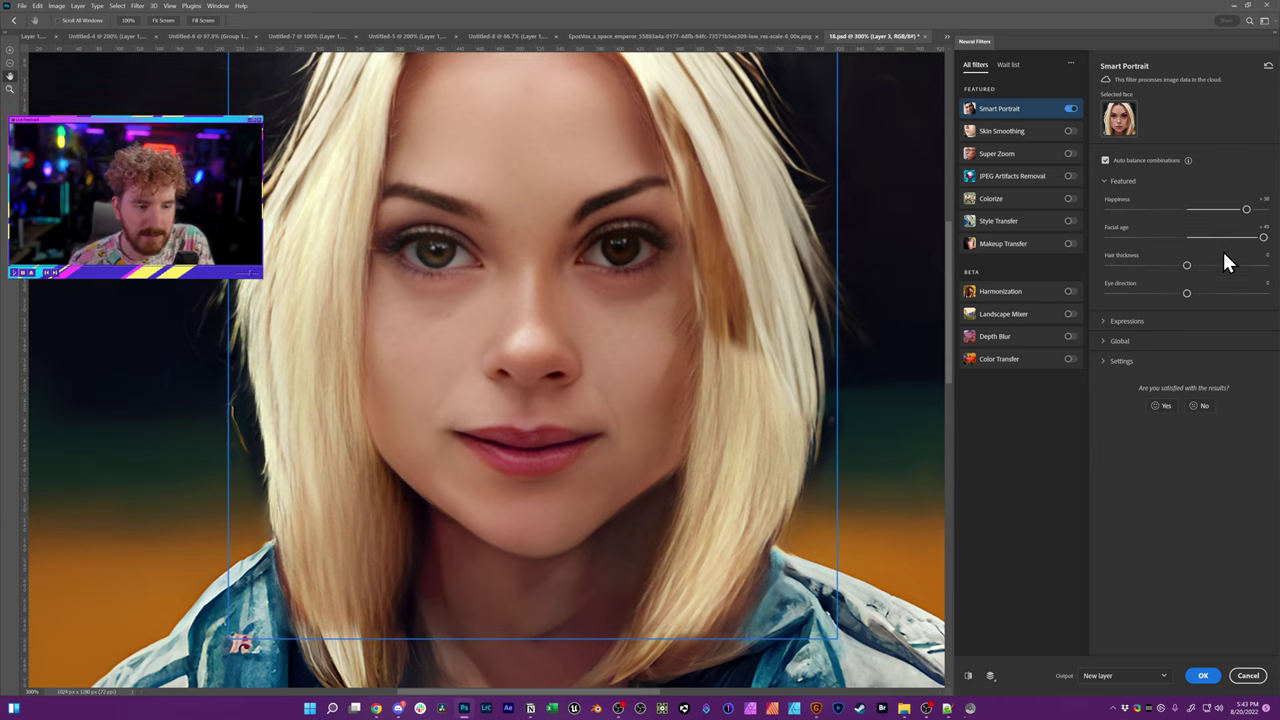
left_click(1069, 110)
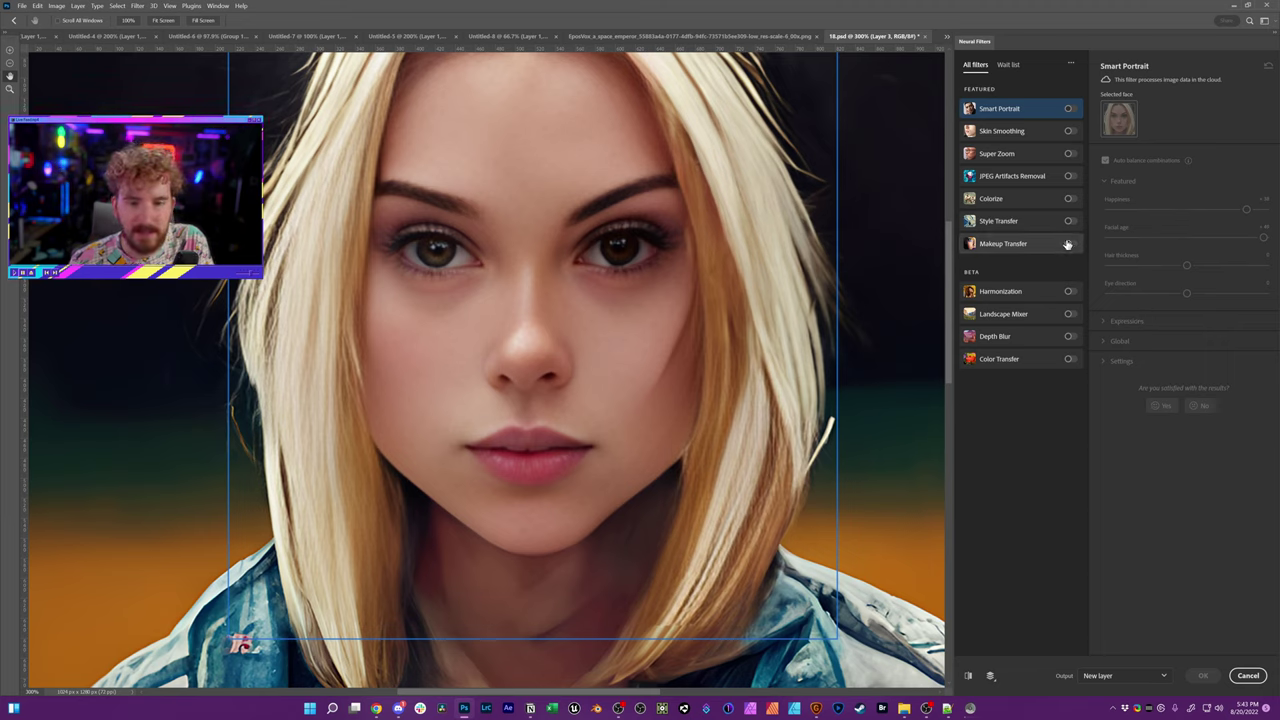
Turn on the Makeup Transfer filter and open its reference image choices.
left_click(1069, 245)
left_click(1161, 205)
left_click(1156, 349)
Switch to Chrome, search Google Images for "heavy makeup woman portrait" and save the front-facing portrait with dark lips on white.
mouse_move(376, 711)
left_click(130, 655)
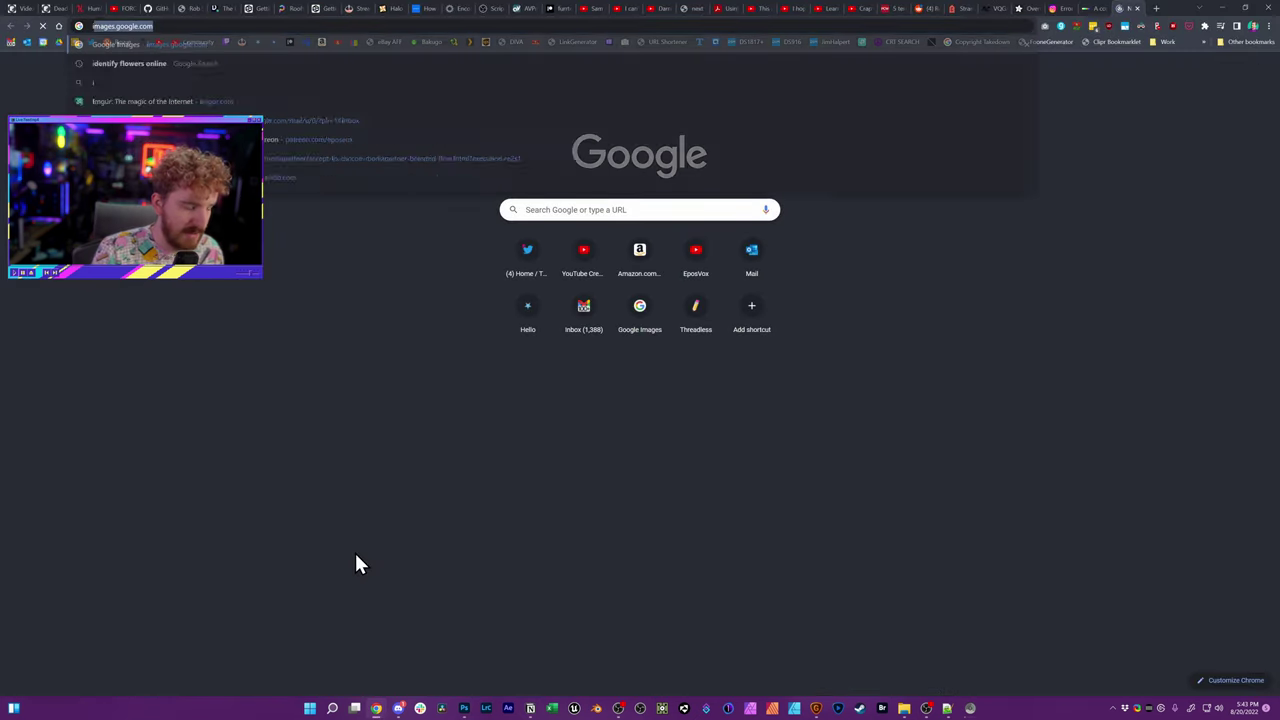
type("heavy makeup woman portrait")
key("Return")
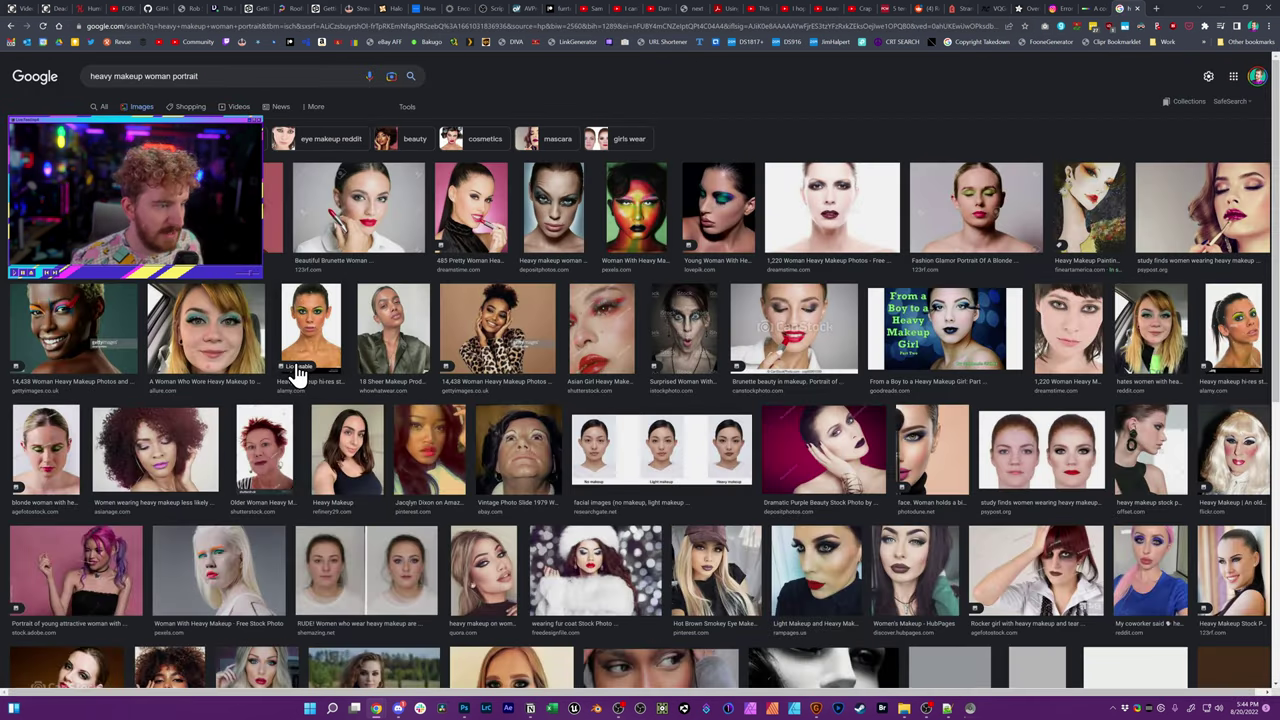
left_click(845, 222)
right_click(1060, 223)
left_click(1107, 353)
Return to Photoshop and load the saved makeup portrait as the Makeup Transfer reference image.
key("alt+Tab")
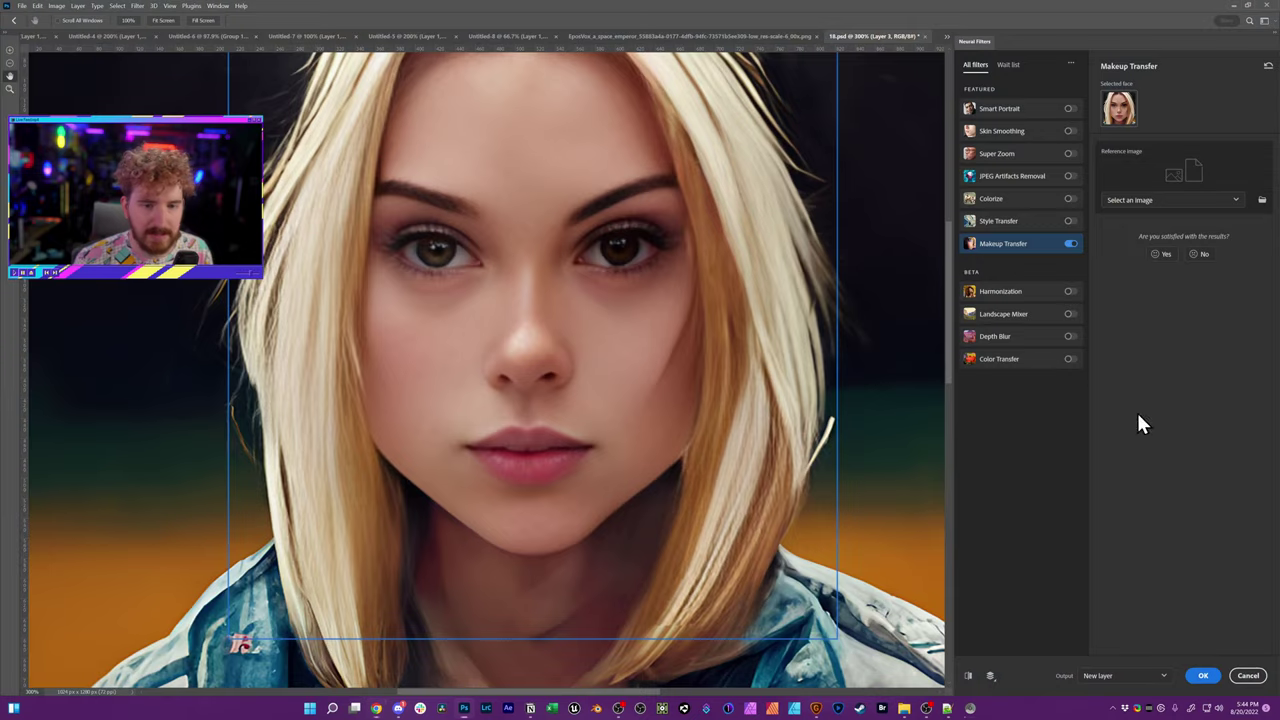
left_click(1236, 200)
left_click(1262, 200)
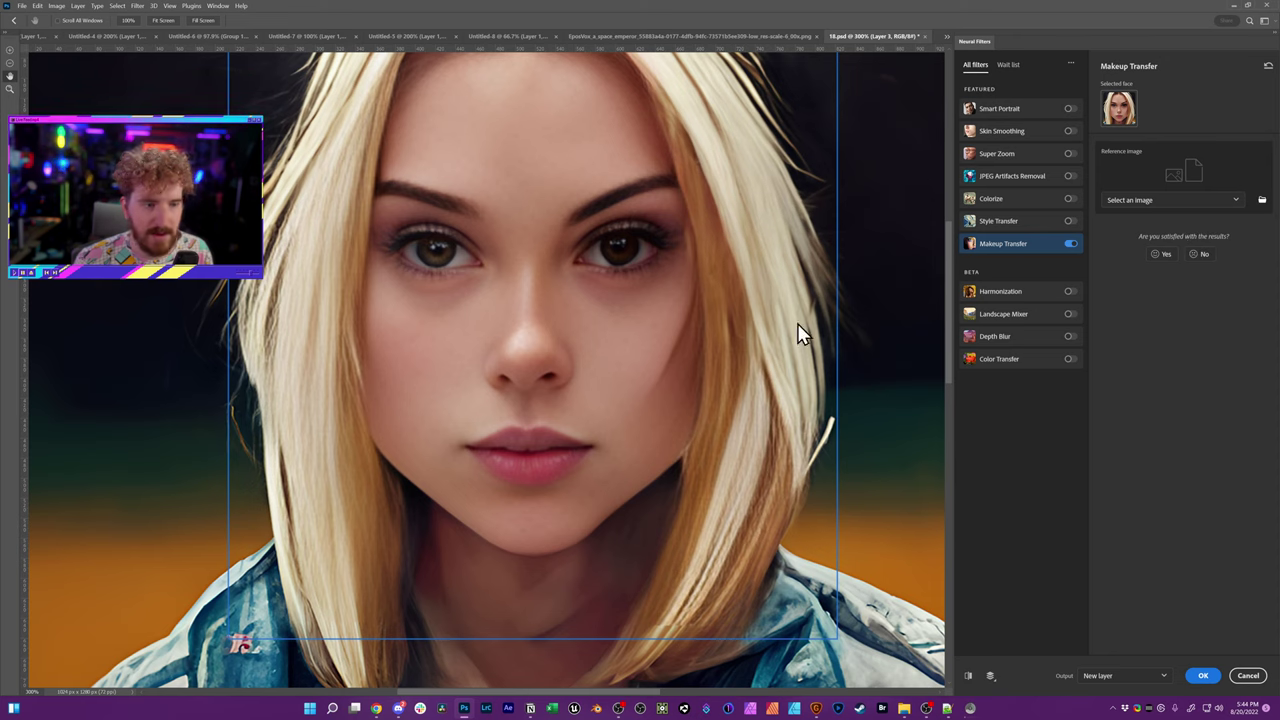
key("Return")
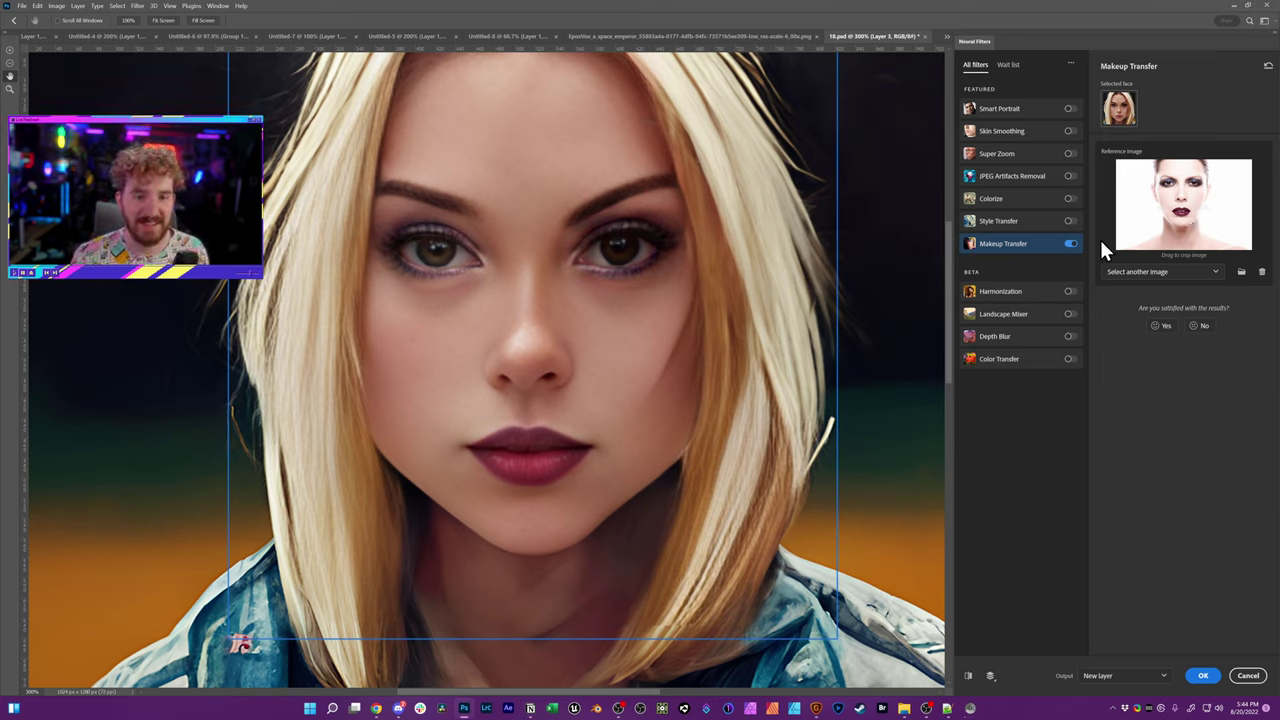
Compare the face with and without the transferred makeup by switching the Makeup Transfer filter off and on.
left_click(1069, 244)
left_click(1069, 244)
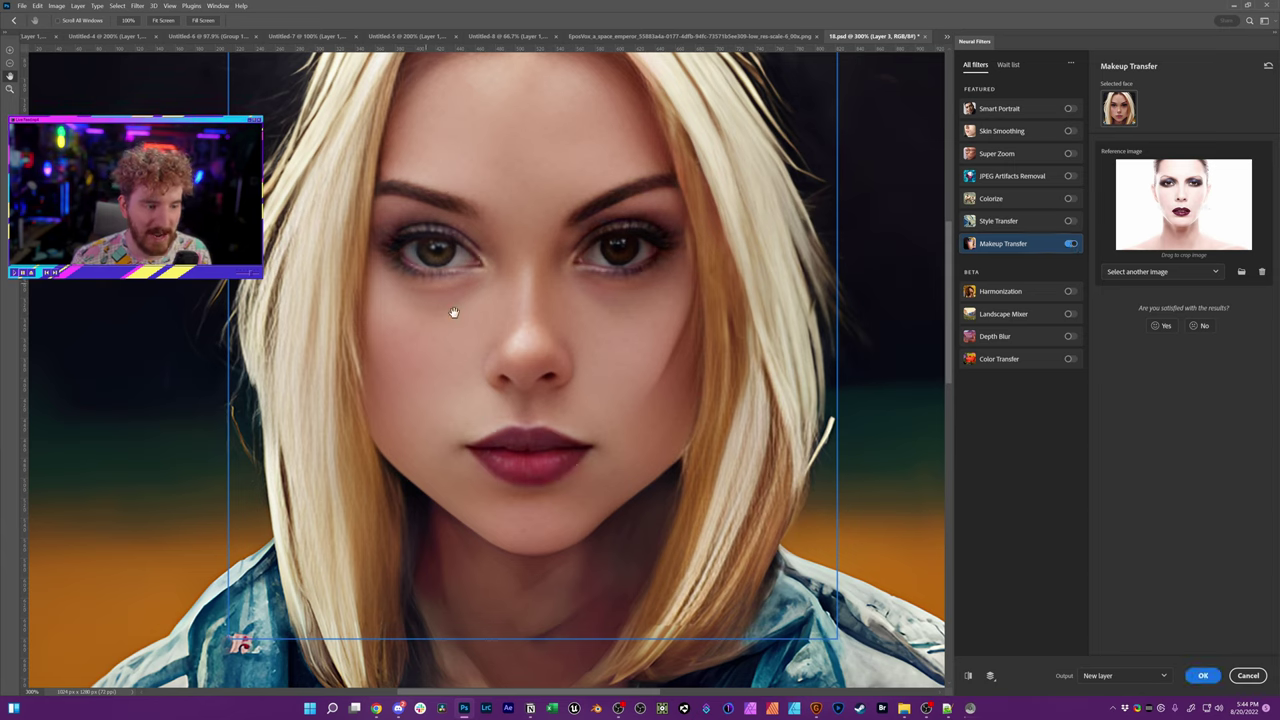
left_click(1069, 244)
left_click(1069, 244)
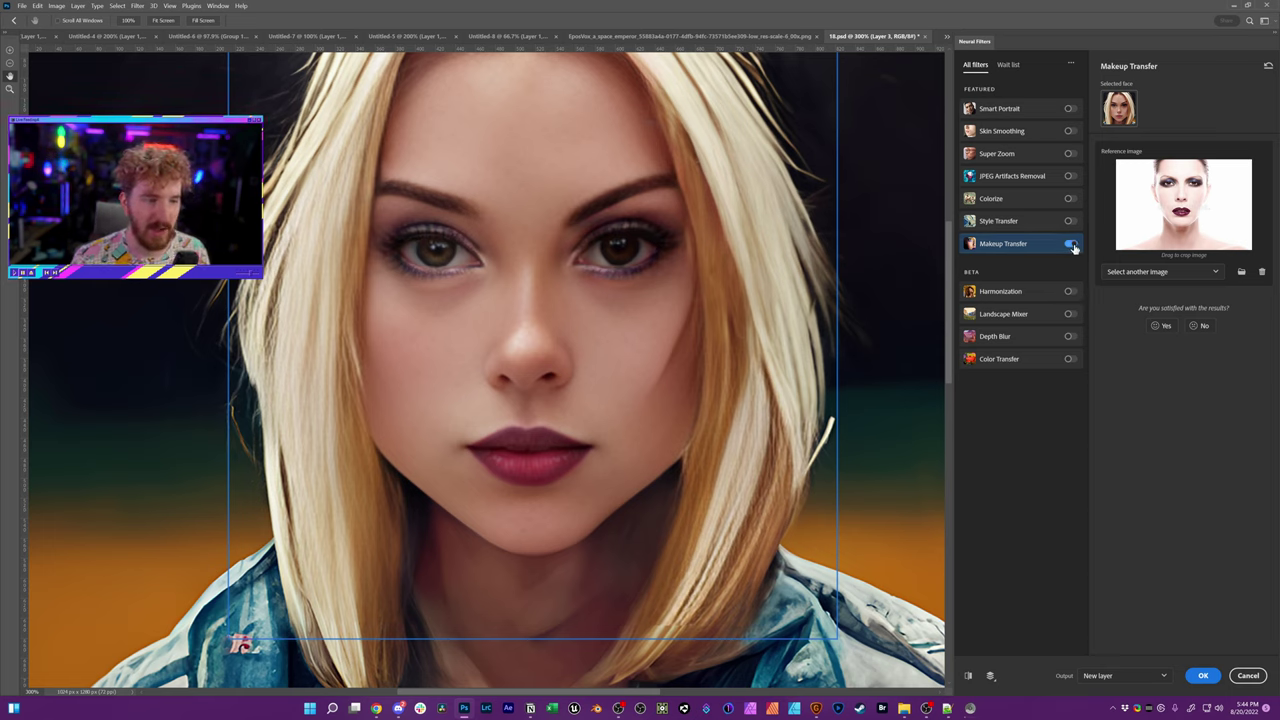
left_click(1070, 244)
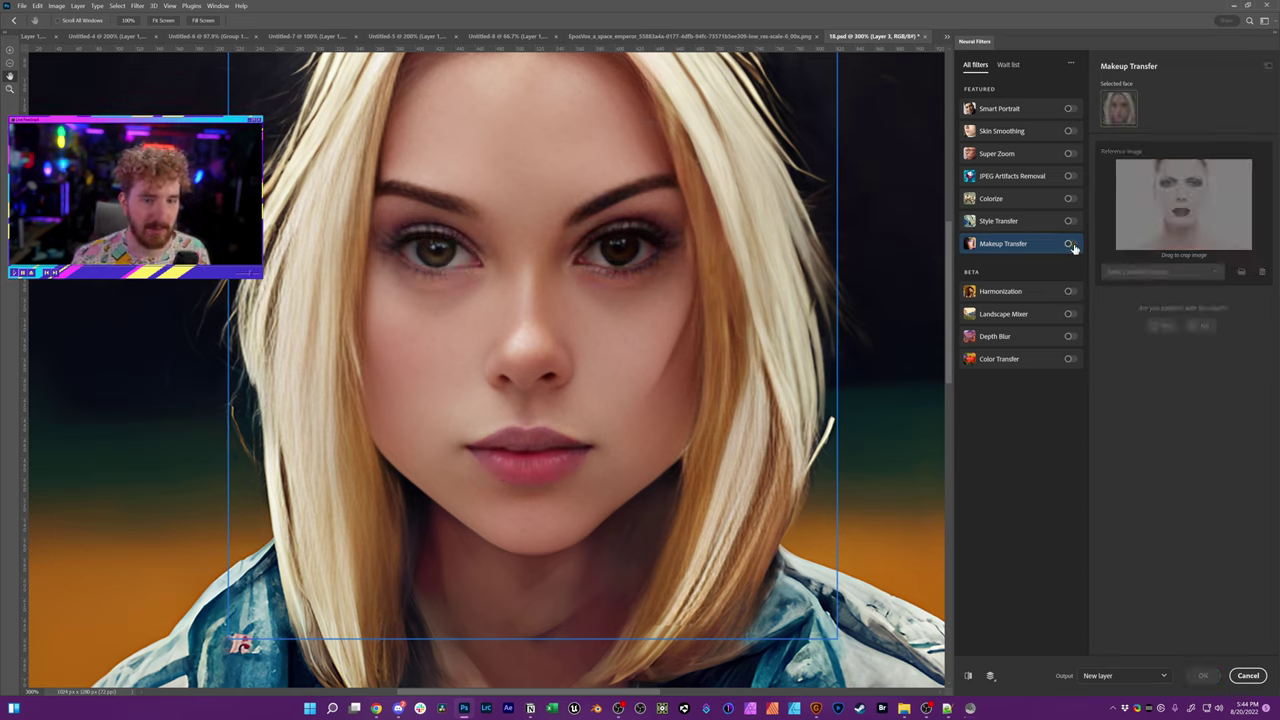
left_click(1070, 244)
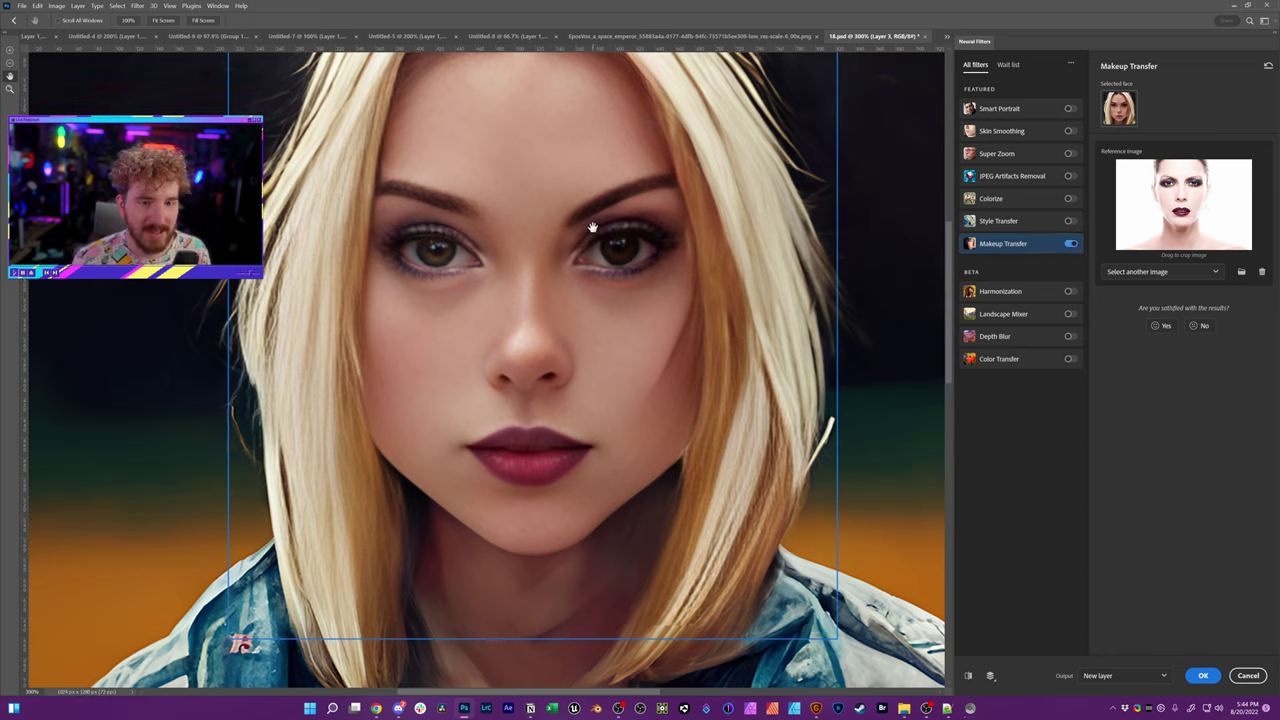
Rate the Makeup Transfer result as satisfactory and dismiss the feedback form without adding details.
left_click(1147, 330)
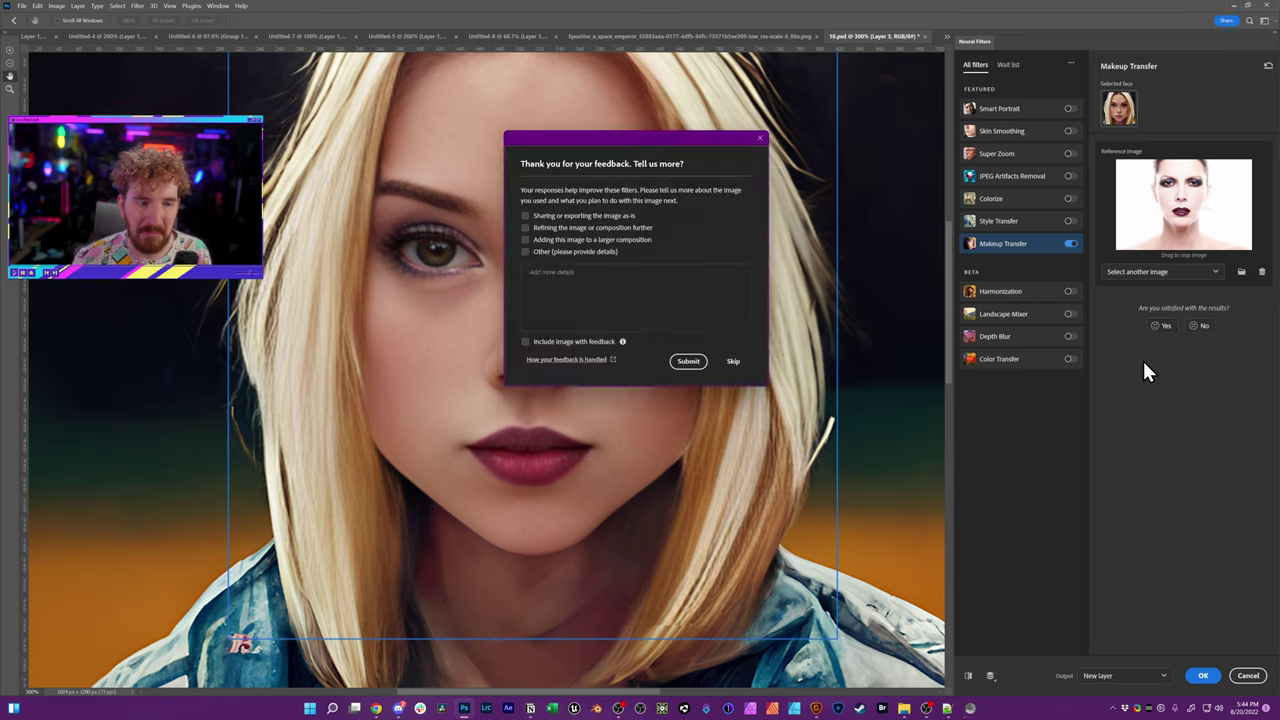
left_click(760, 141)
key("Return")
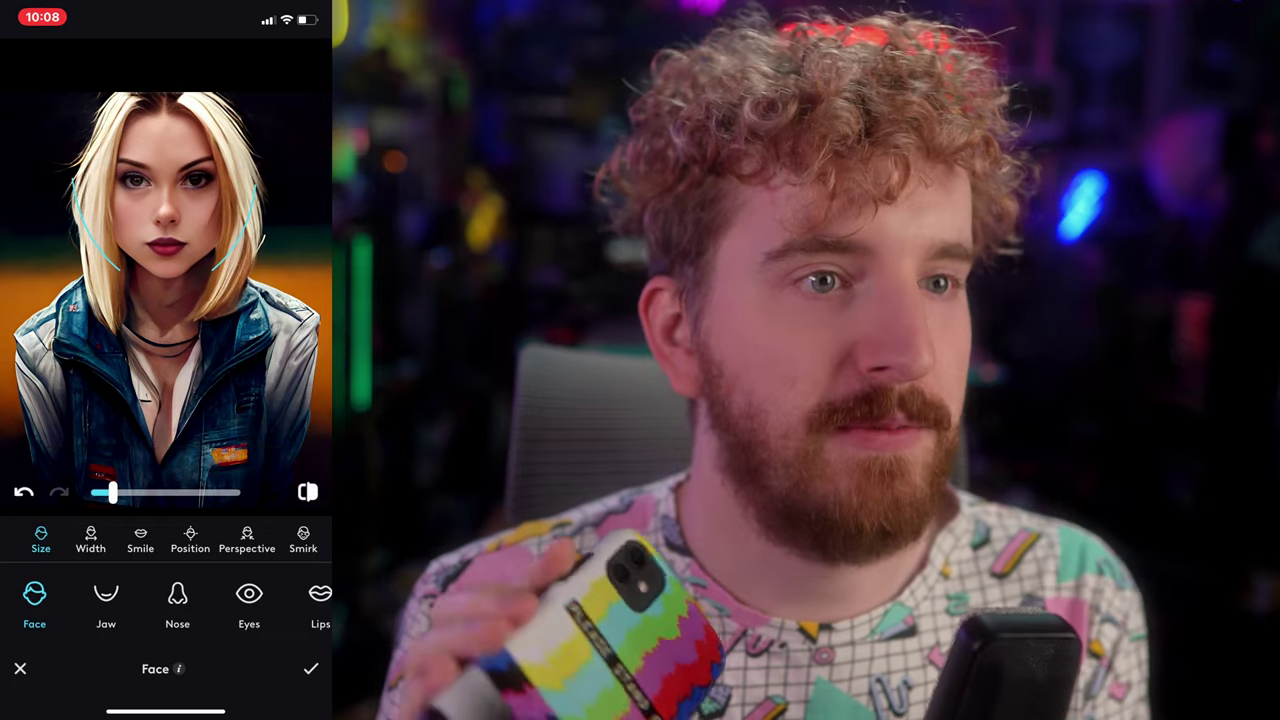
In the phone photo editor, examine the Smile, Perspective and Smirk face adjustments and the Jawline, Chin and Size jaw adjustments.
left_click(140, 540)
left_click(247, 540)
left_click(303, 540)
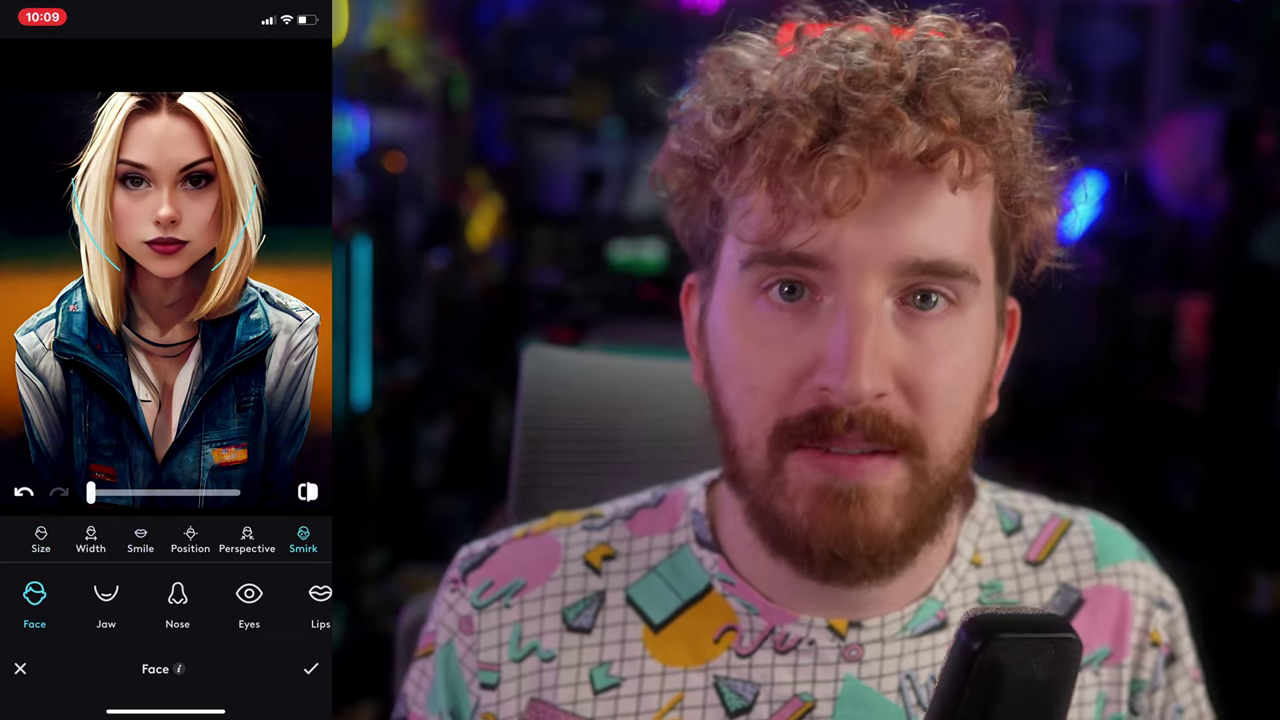
left_click(106, 600)
left_click(34, 600)
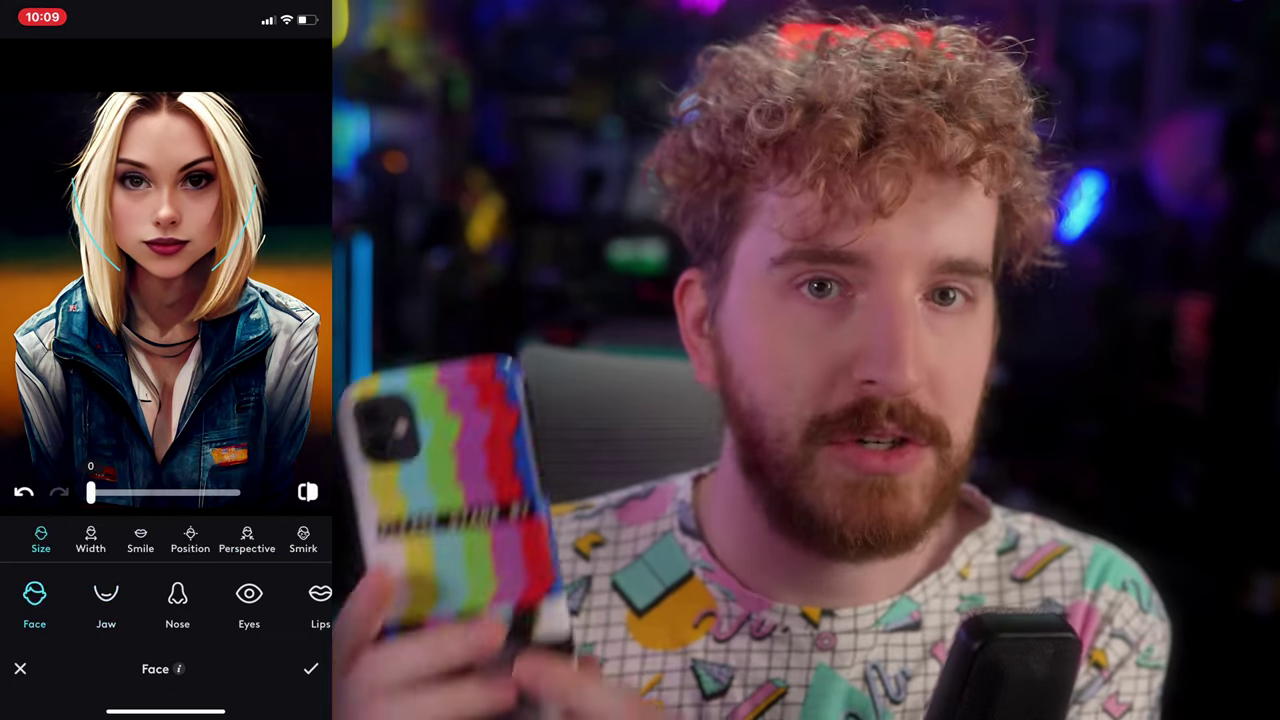
left_click(106, 600)
left_click(90, 540)
left_click(140, 540)
left_click(190, 540)
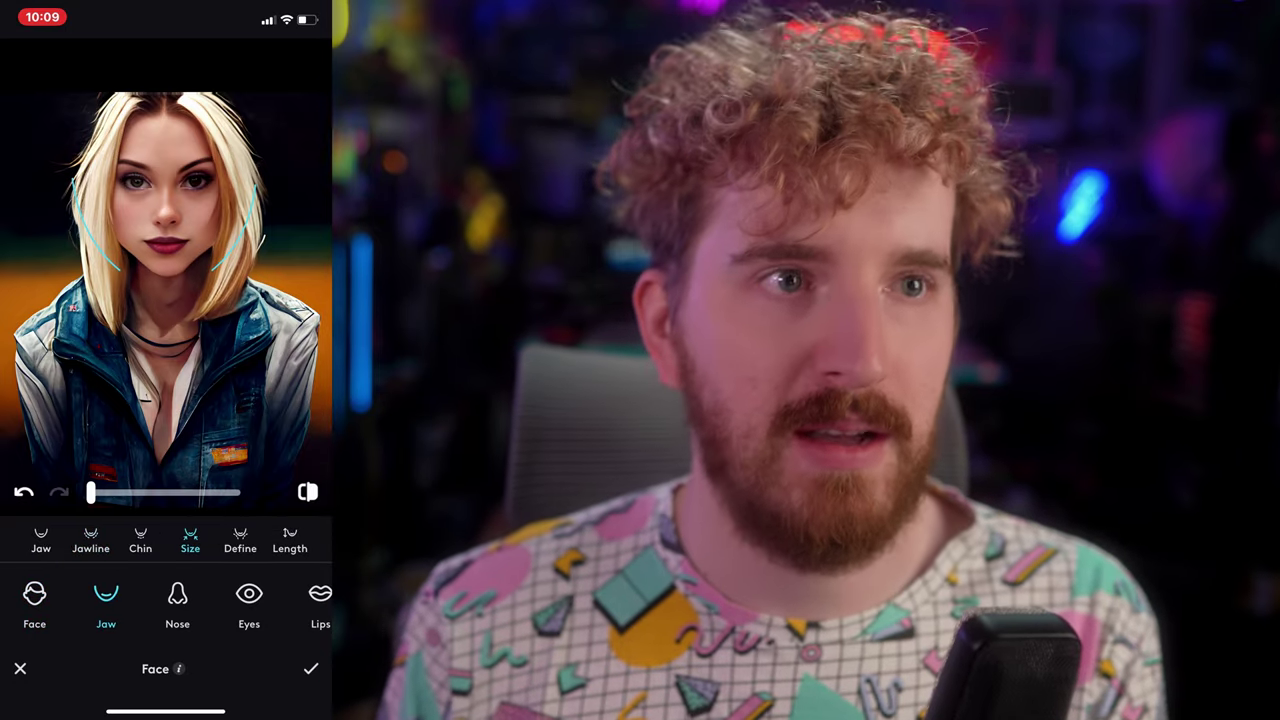
Increase the size of the portrait's eyes and adjust the distance between them with the Face tool.
left_click(249, 600)
left_click_drag(165, 492, 193, 492)
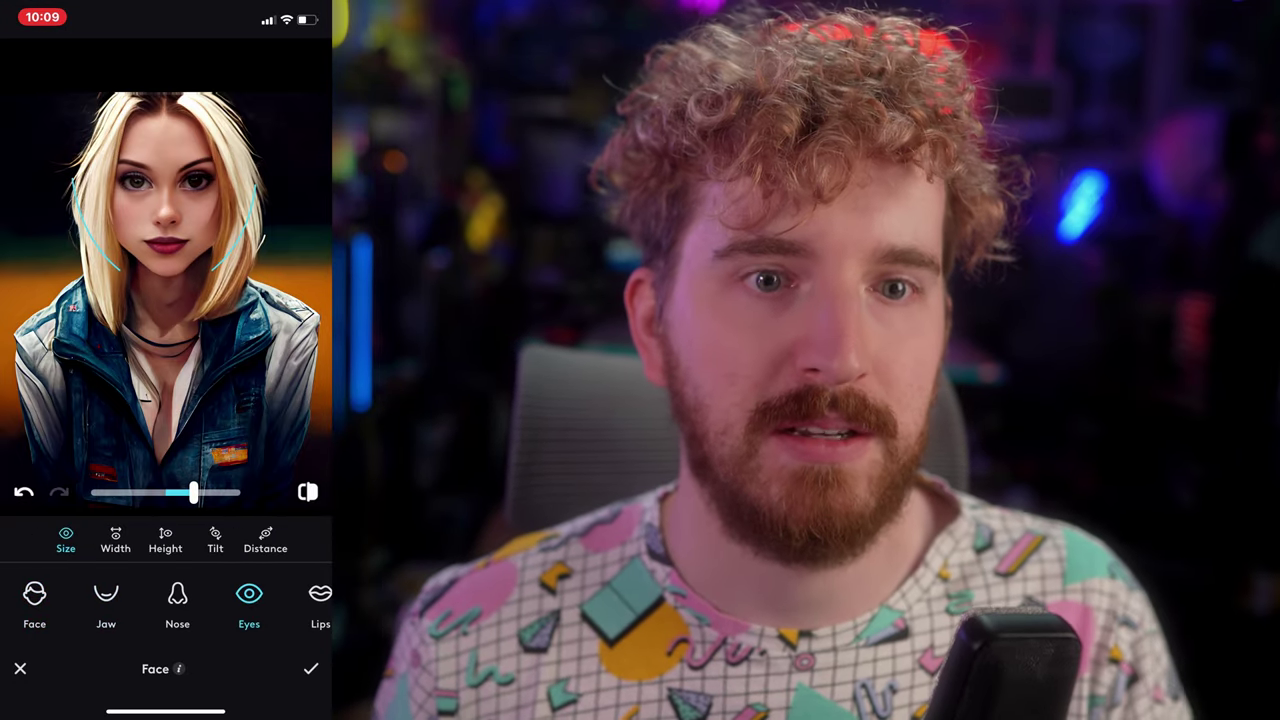
left_click(34, 600)
left_click(106, 600)
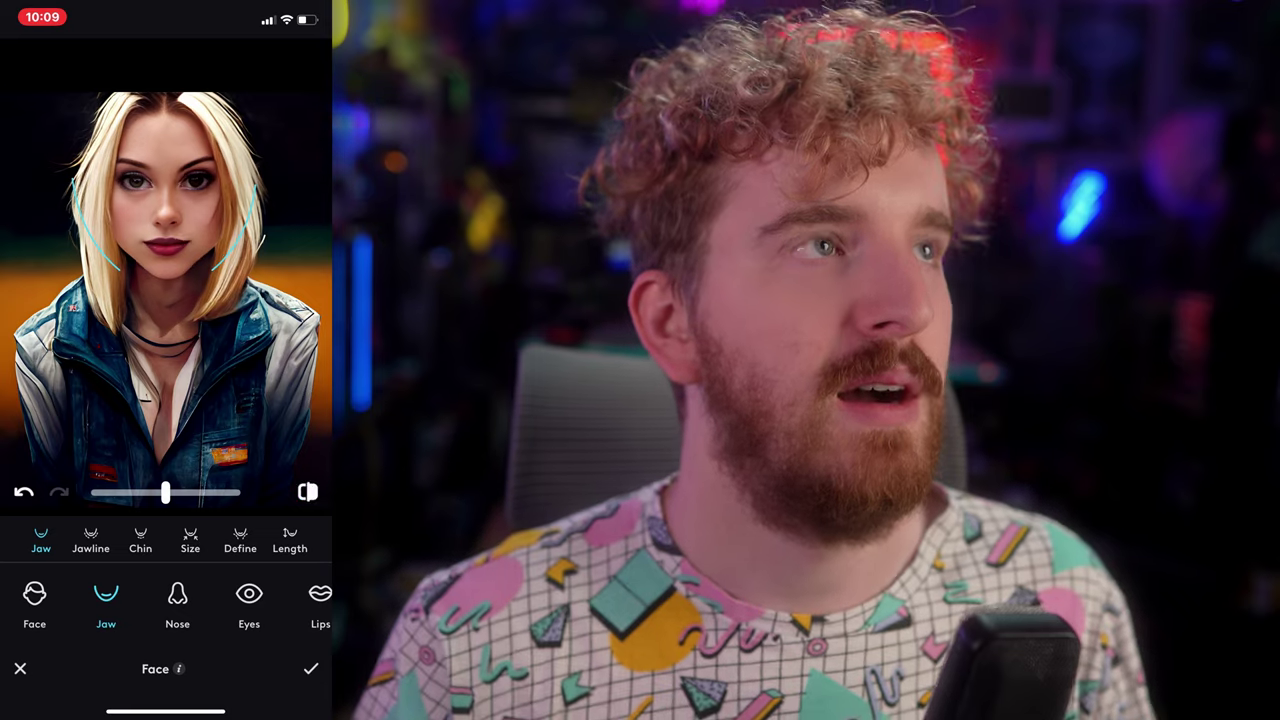
left_click(249, 600)
left_click(265, 540)
mouse_move(200, 492)
left_mouse_down()
mouse_move(137, 492)
mouse_move(211, 492)
left_mouse_up()
Look through the remaining facial feature adjustments and the available Retouch tools.
left_click(225, 600)
left_click(296, 600)
left_click(115, 540)
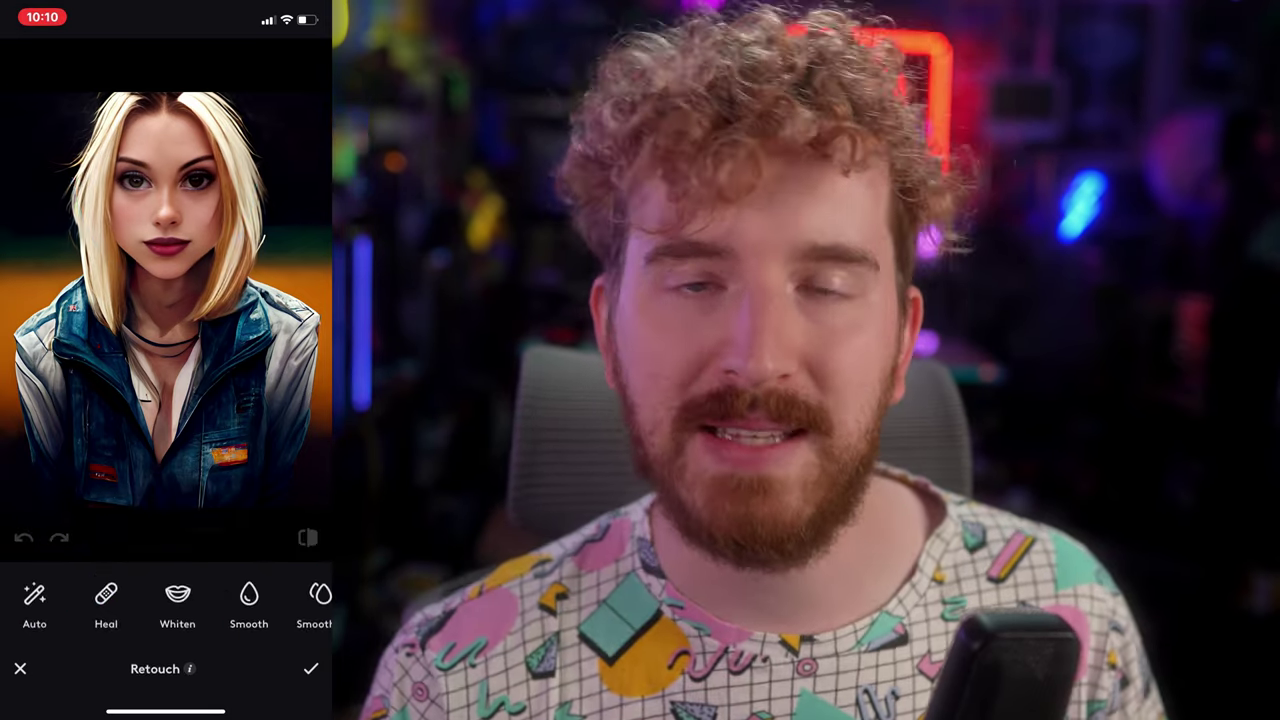
scroll(165, 600, "right", 5)
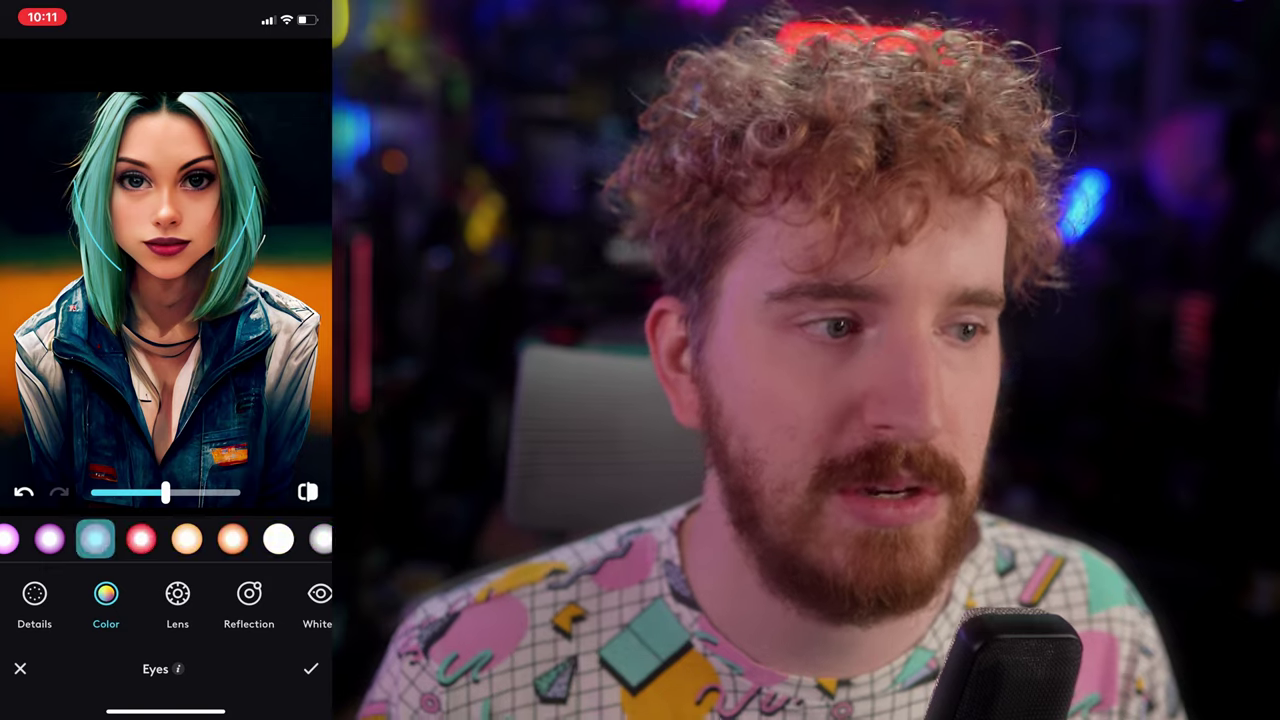
Try out the Lens and Reflection effects on the portrait's eyes with the Eyes tool.
left_click(177, 600)
left_click(249, 600)
left_click(251, 539)
left_click(63, 539)
left_click(159, 539)
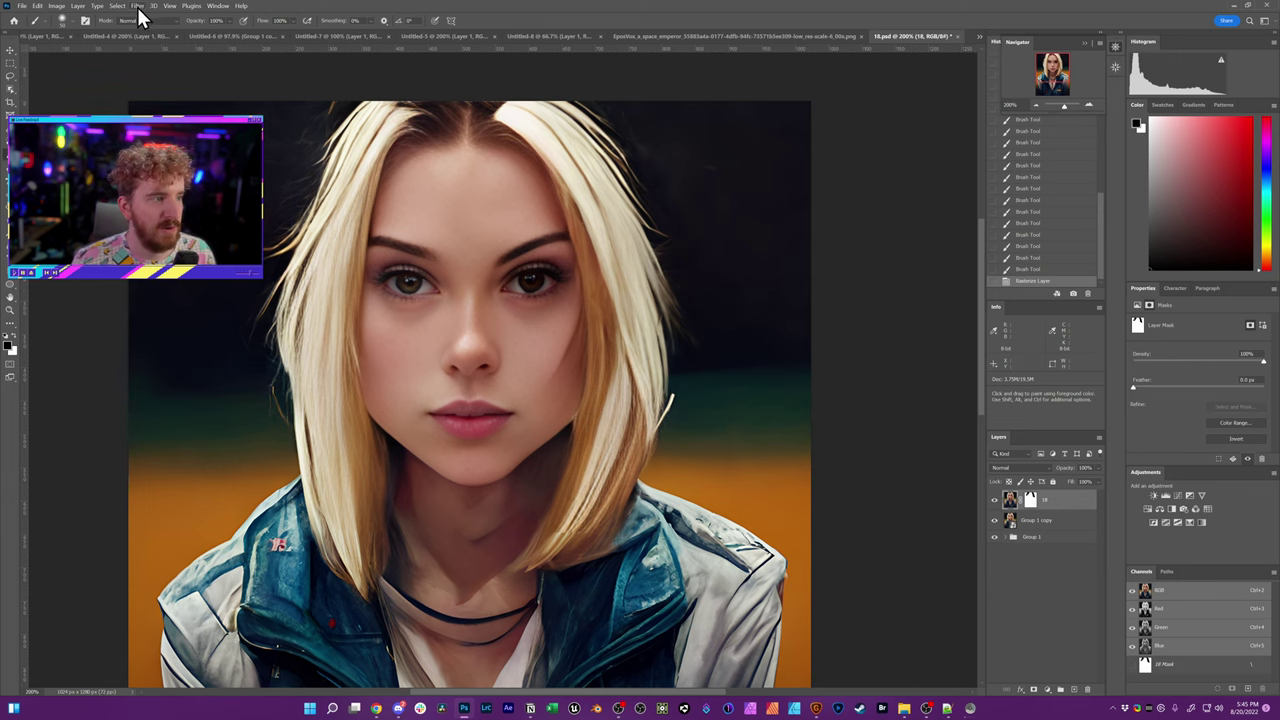
Switch back to Photoshop and apply the Makeup Transfer neural filter to layer 18, output as a new layer.
left_click(137, 7)
left_click(208, 44)
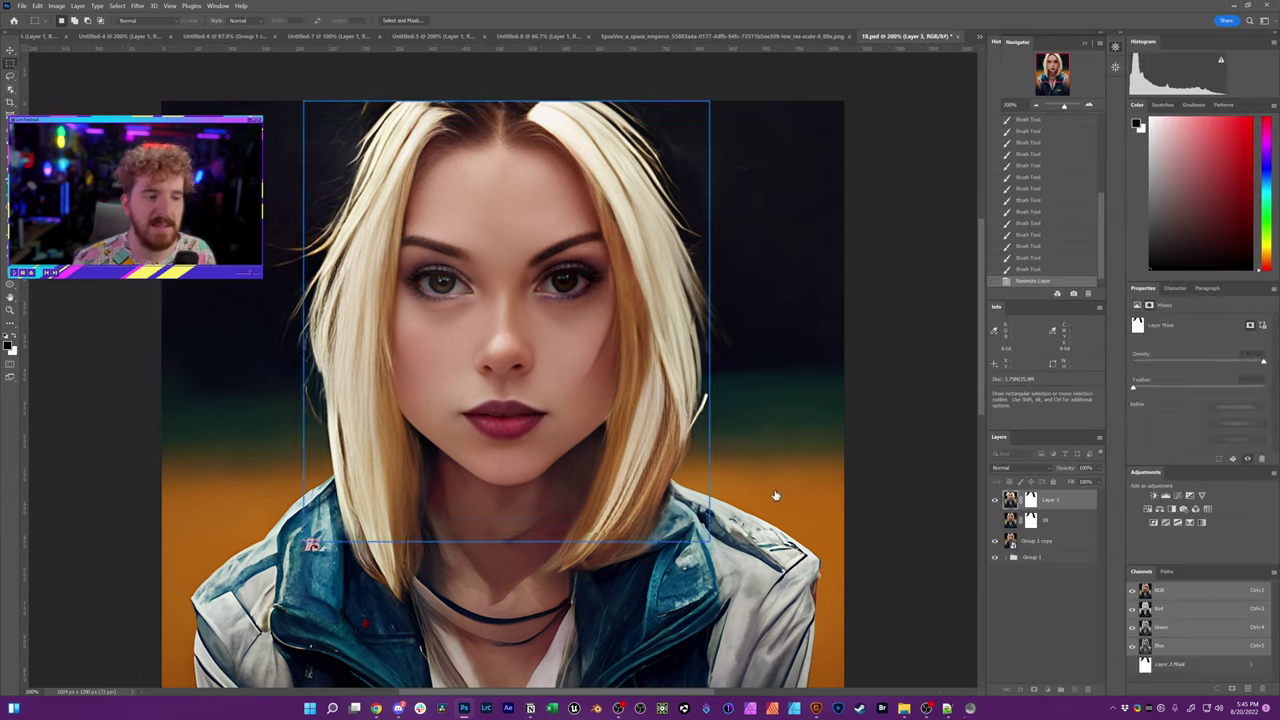
Compare the makeup with the bare face by toggling the visibility of Layer 3.
key("ctrl+plus")
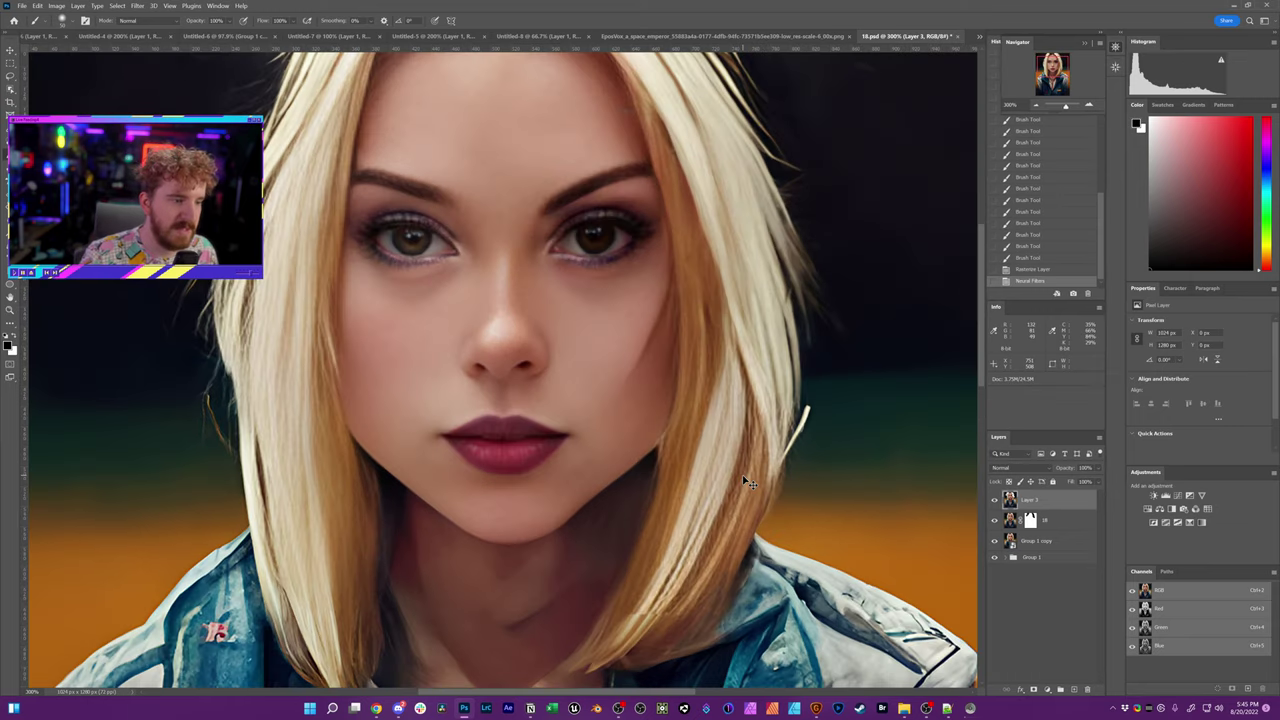
left_click(995, 500)
left_click(995, 500)
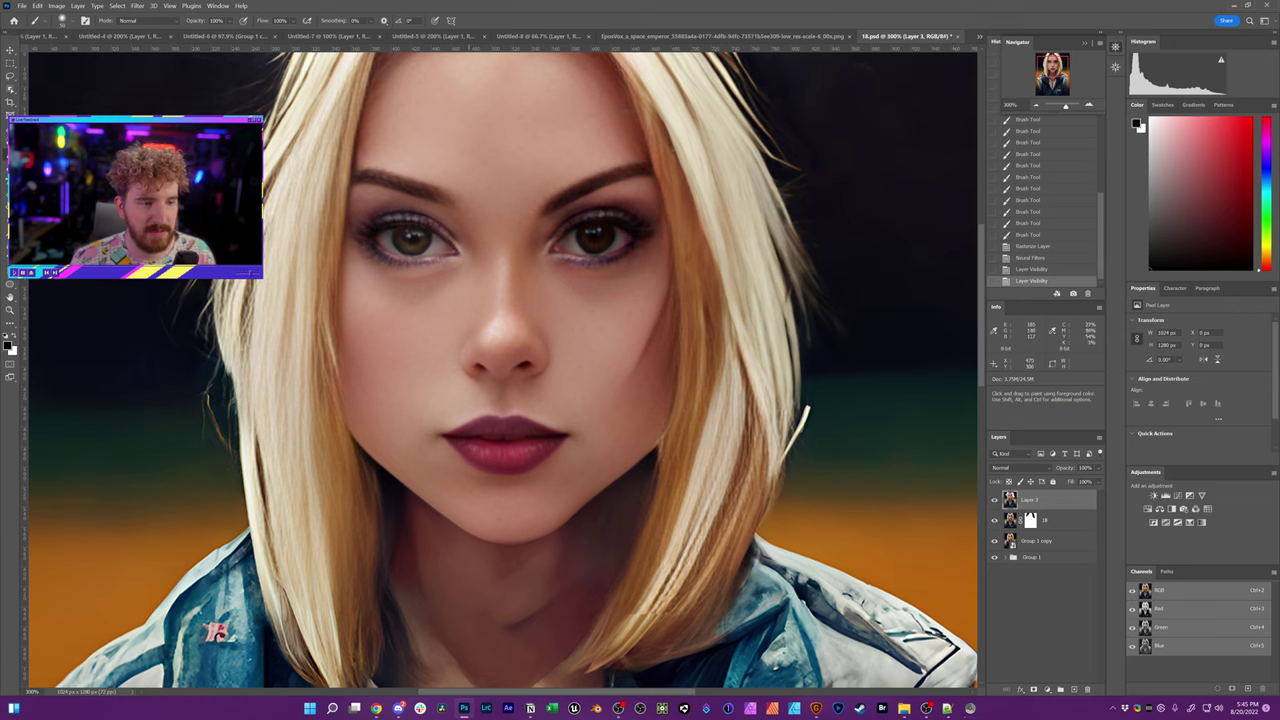
Add a layer mask to Layer 3 and paint black along the eyebrow on the image's right to bring back the original brow.
scroll(622, 284, "up", 3)
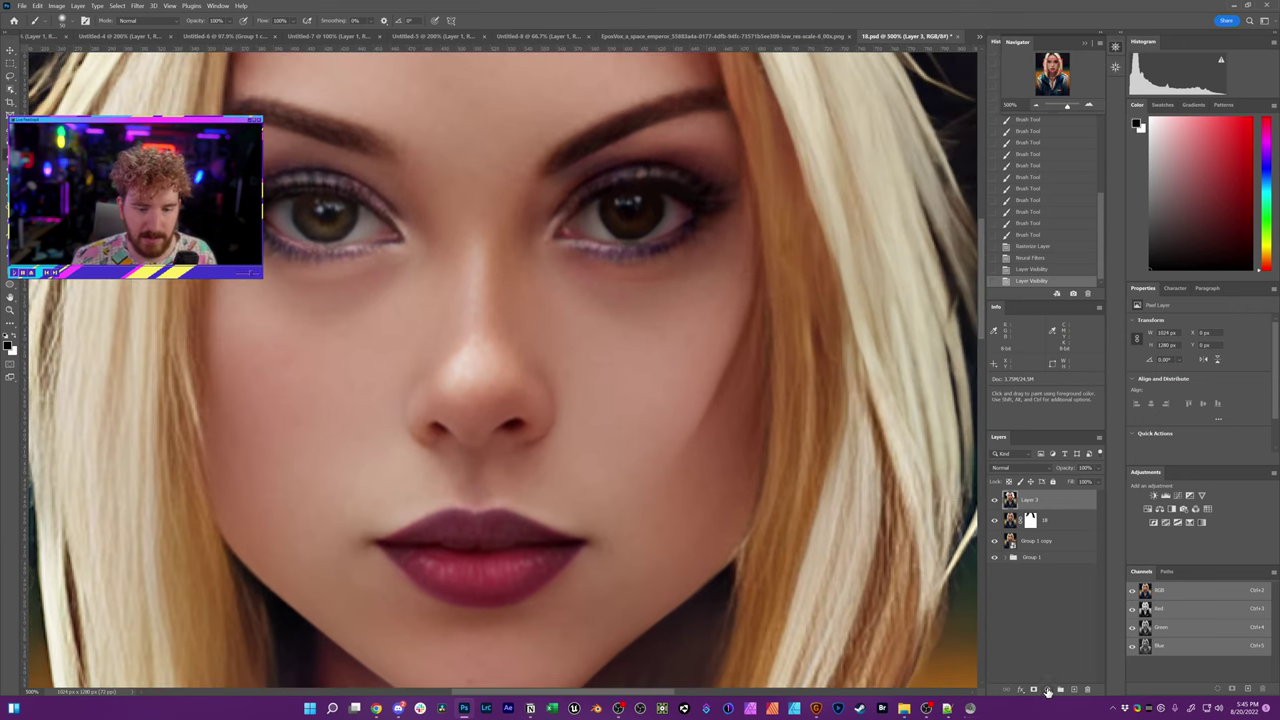
left_click(1034, 690)
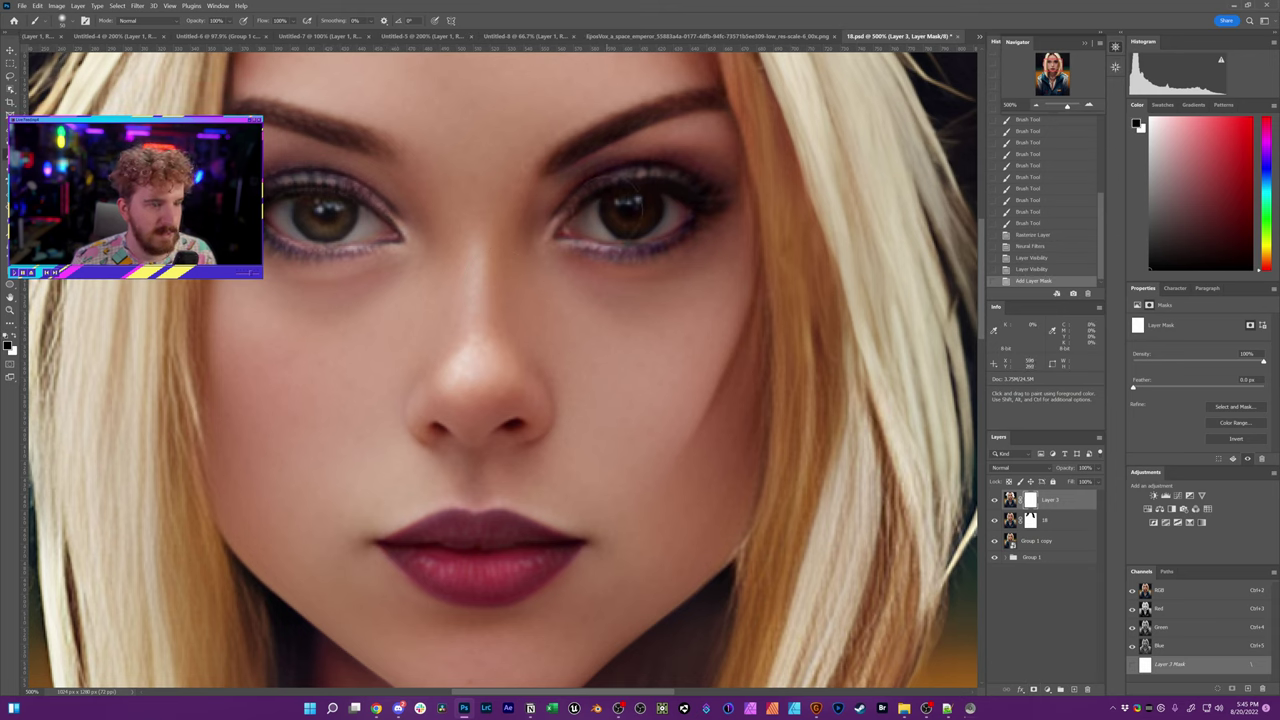
left_click(575, 155)
left_click(590, 150)
left_click(600, 135)
left_click_drag(607, 128, 669, 112)
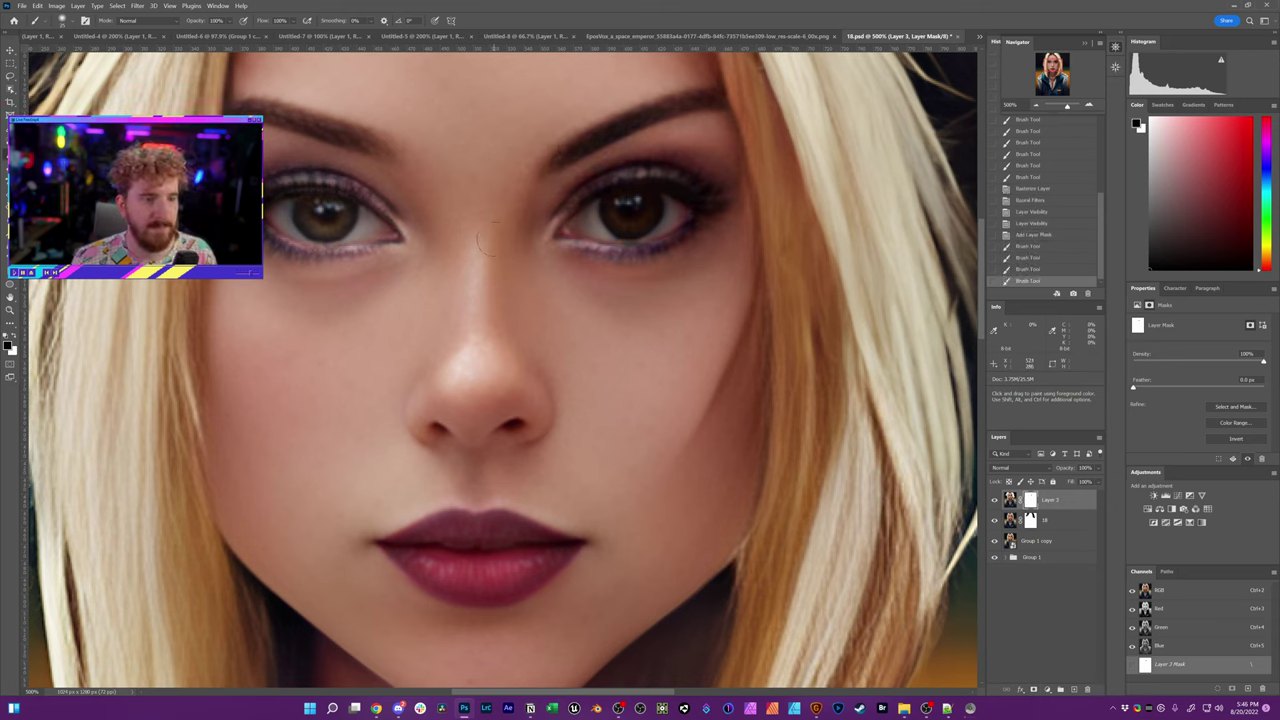
Group Layer 3 and layer 18 together, and hide Group 1 copy.
scroll(496, 243, "down", 2)
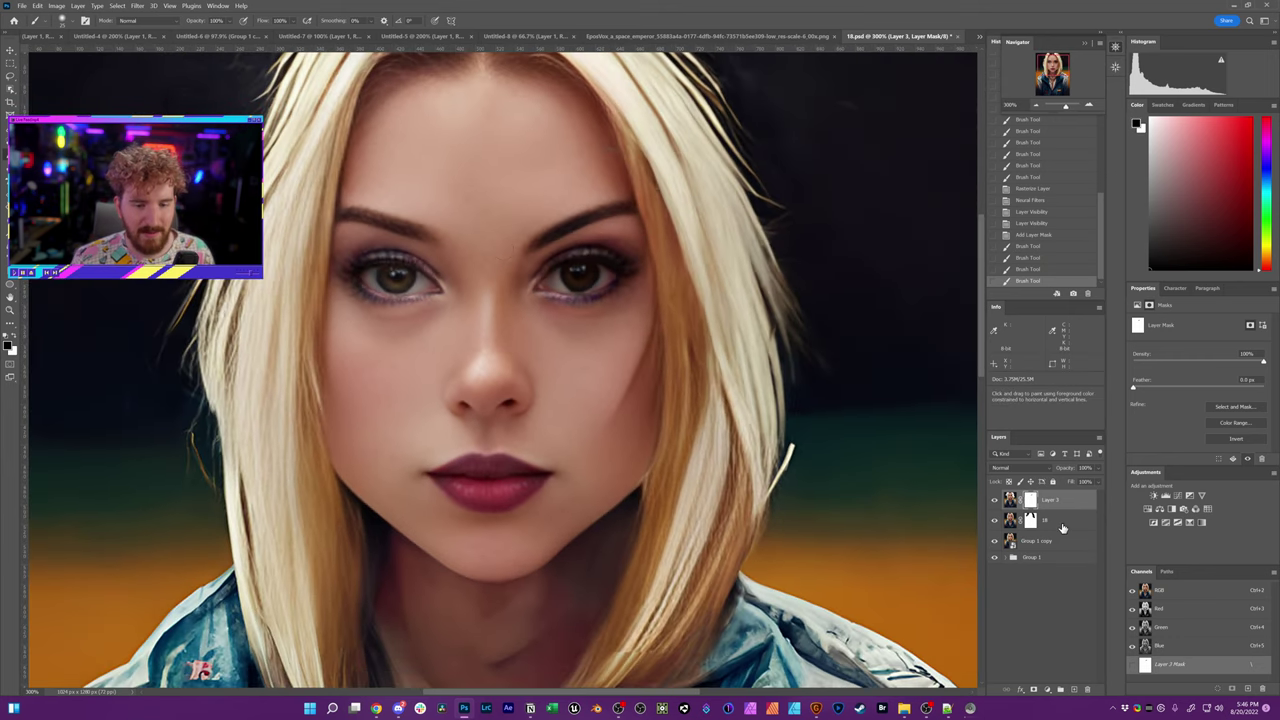
key("ctrl+g")
left_click(995, 513)
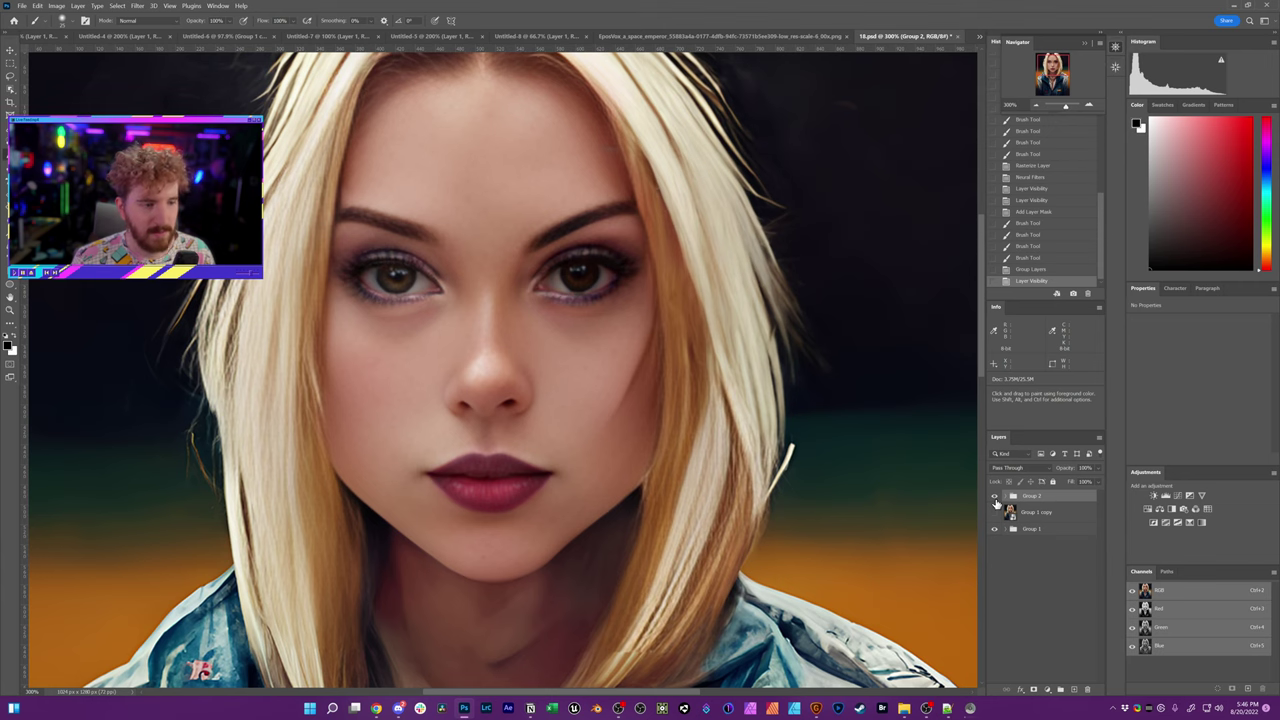
Compare the finished face with the earlier version by repeatedly toggling the visibility of Group 2.
left_click(995, 497)
left_click(995, 498)
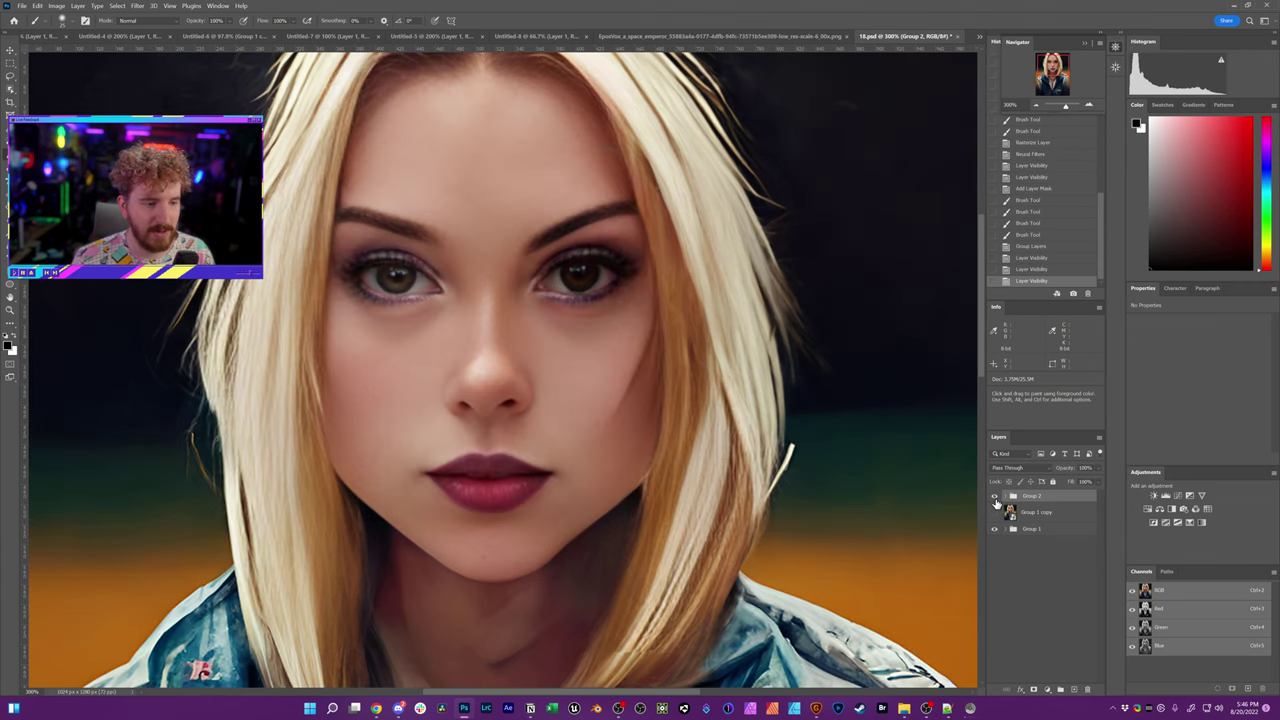
left_click(995, 498)
left_click(995, 498)
left_click(995, 498)
left_click(995, 498)
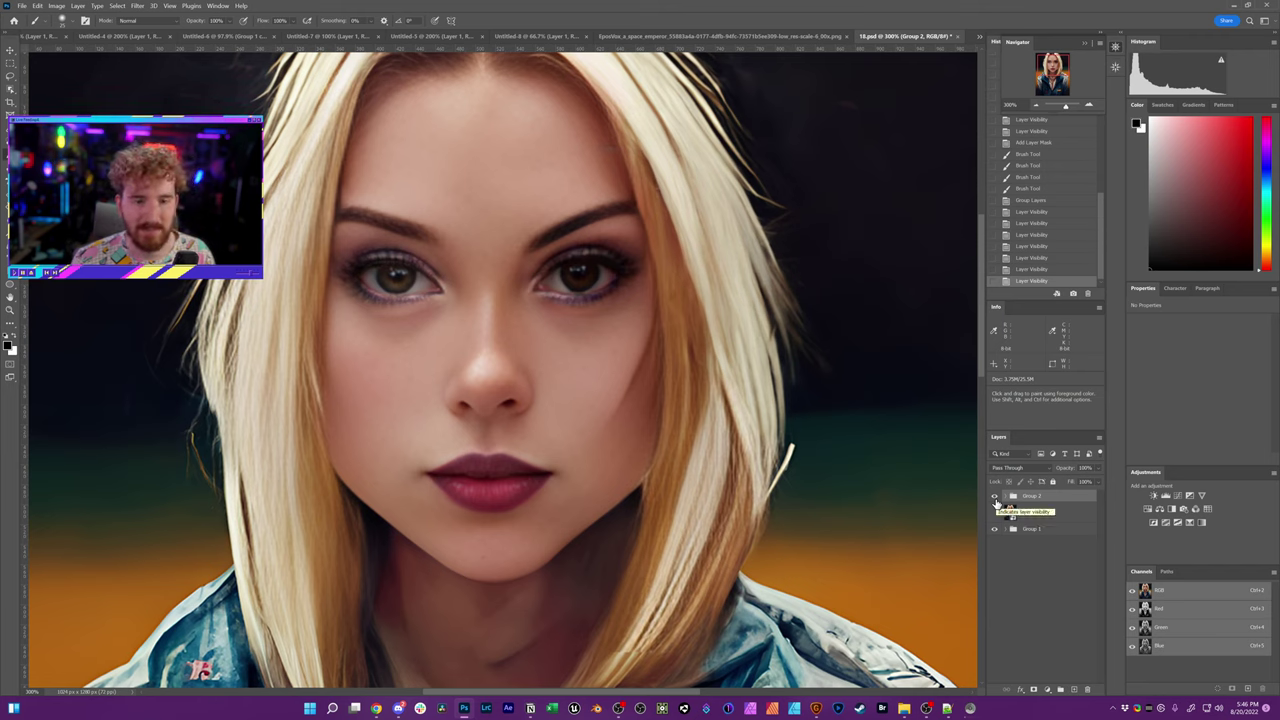
left_click(995, 498)
left_click(995, 498)
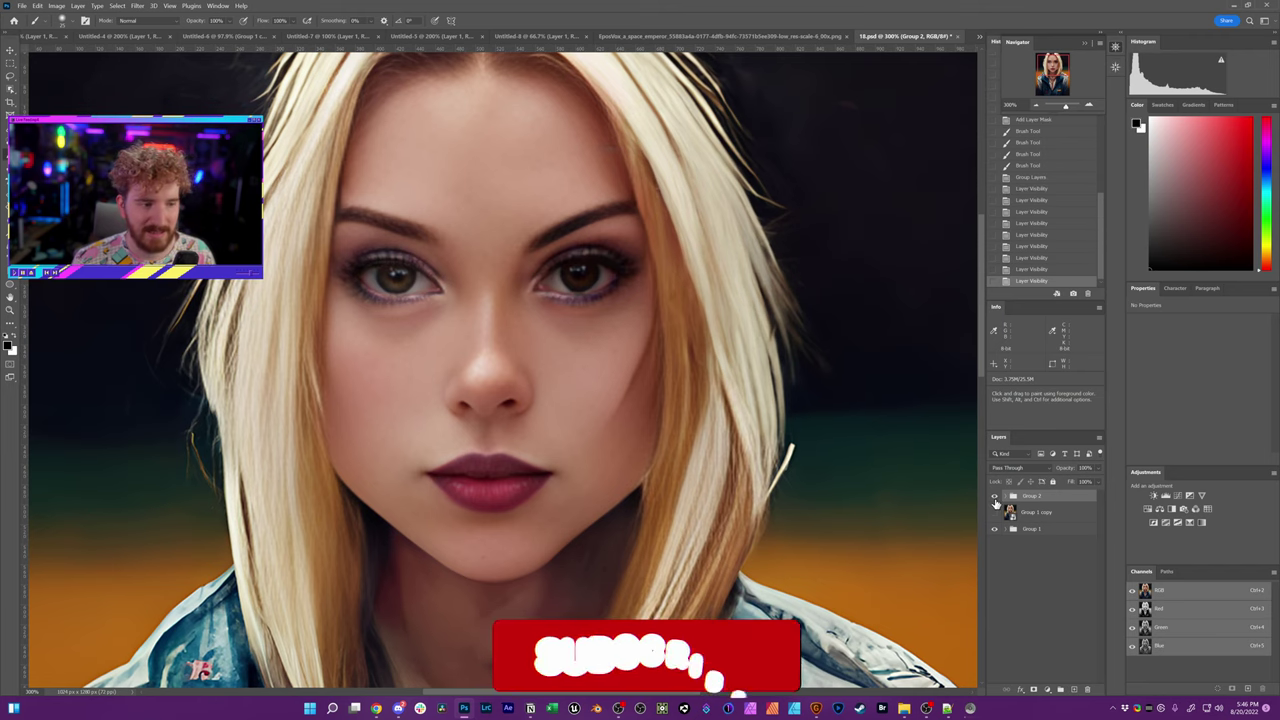
left_click(995, 498)
left_click(995, 498)
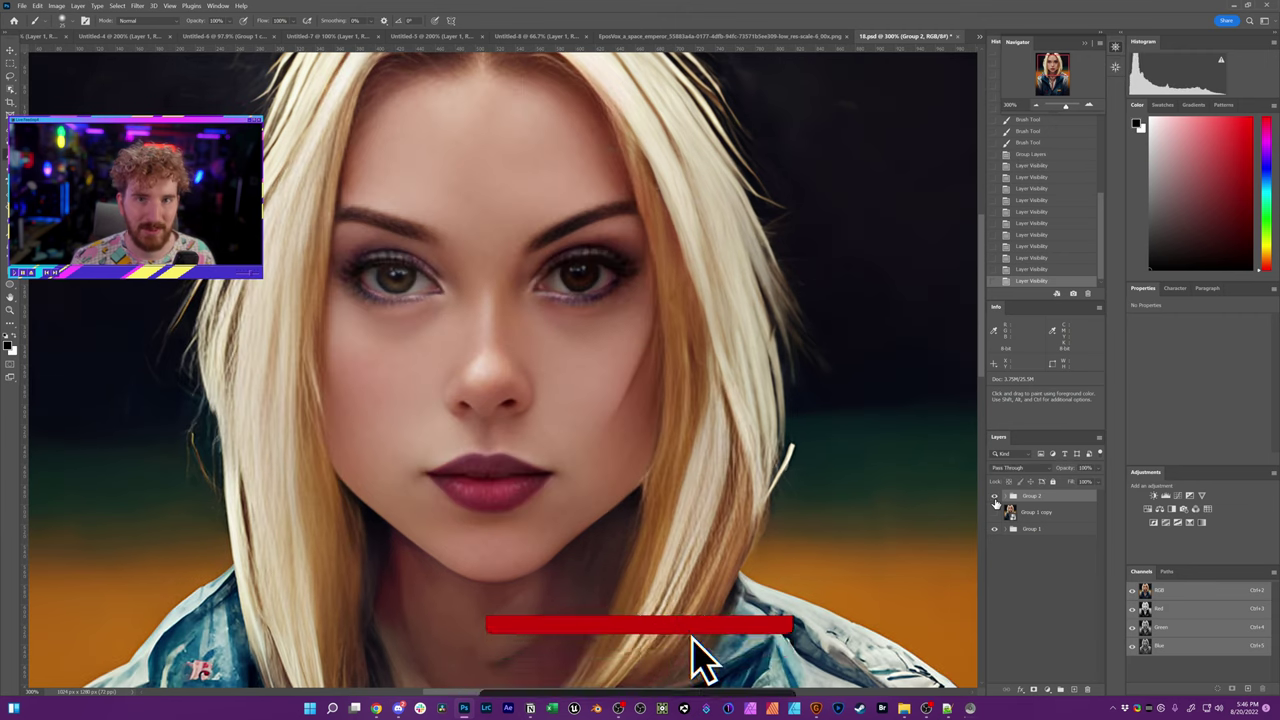